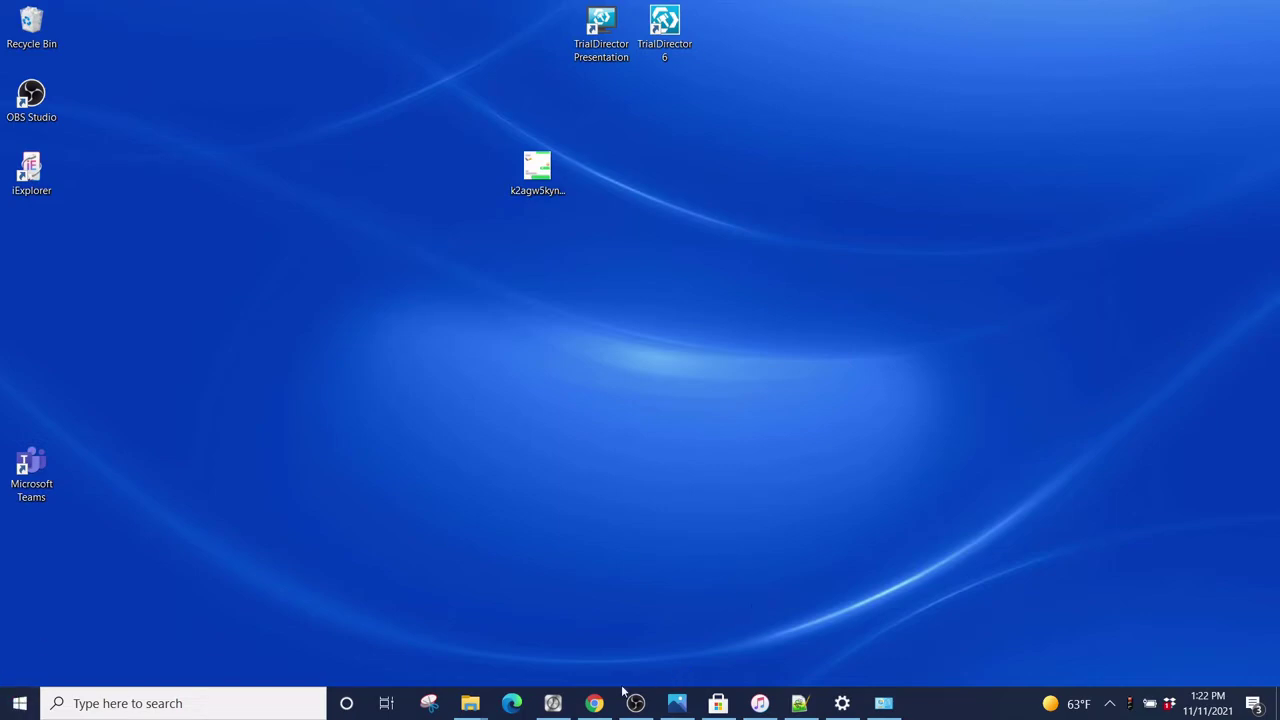
Switch to Chrome, view the exiftool.org page and highlight its web address, then minimize the browser.
{"action": "left_click", "coordinate": [594, 703]}
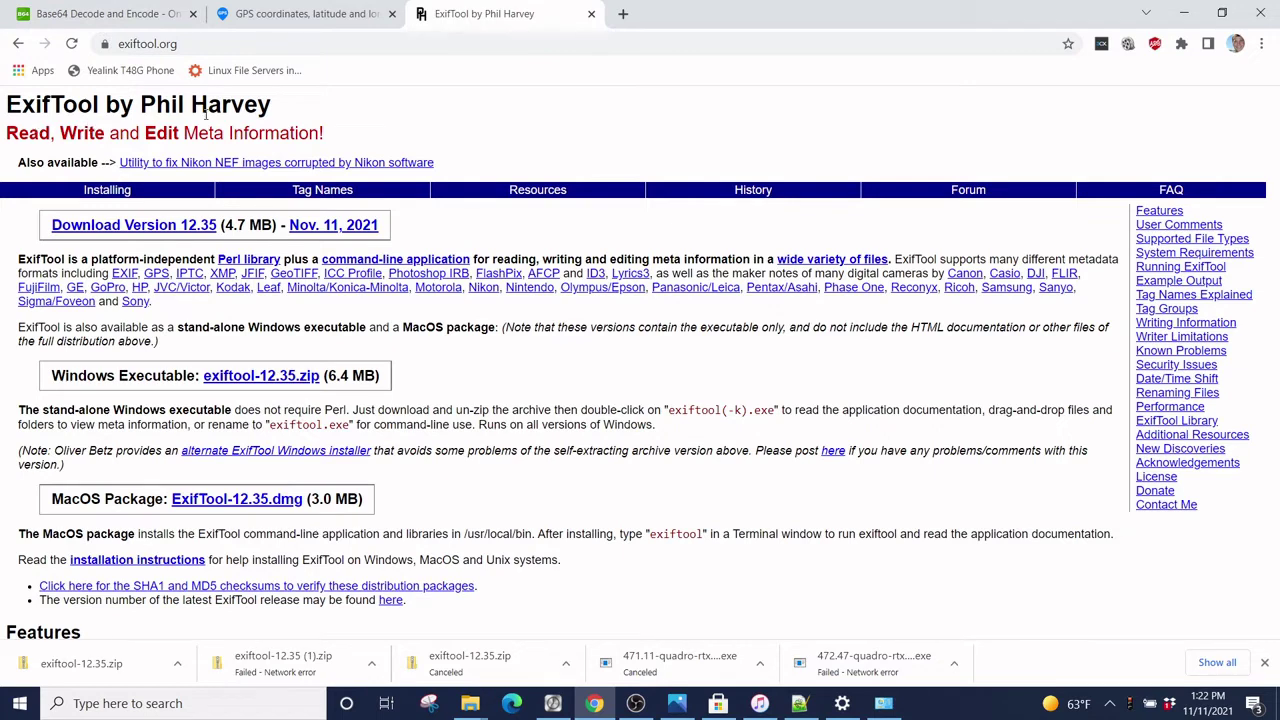
{"action": "left_click", "coordinate": [213, 44]}
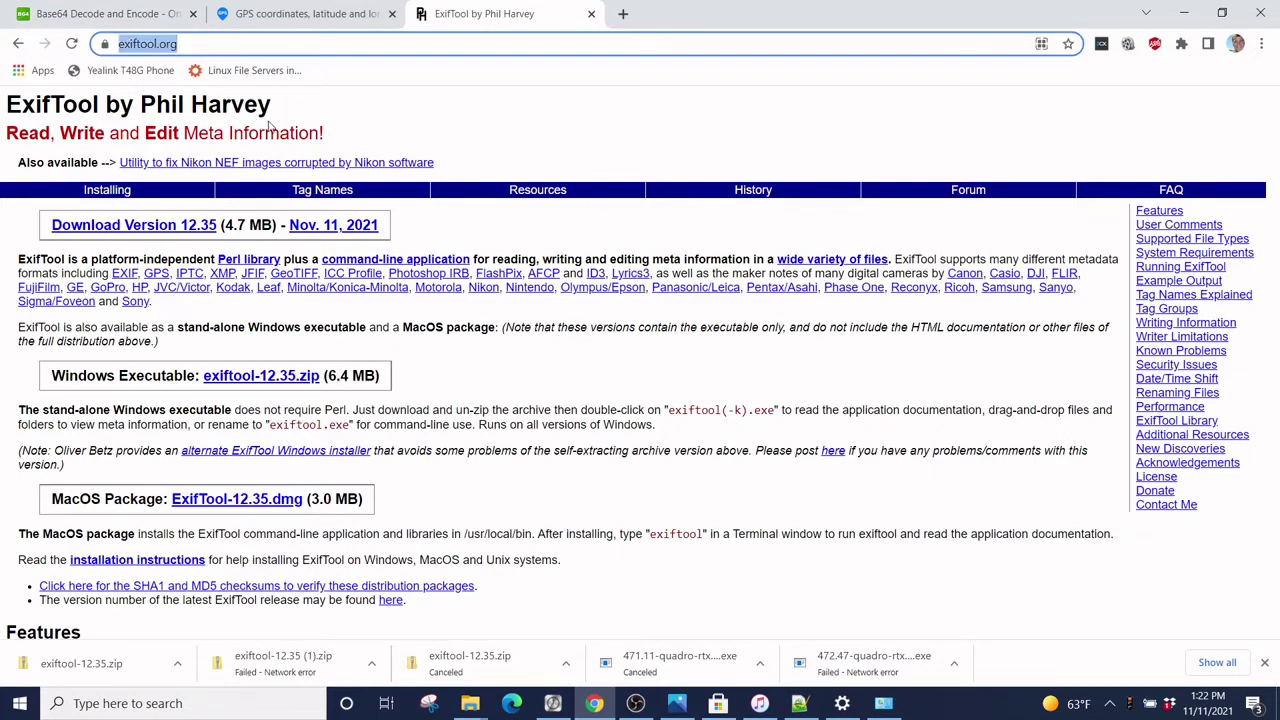
{"action": "left_click", "coordinate": [1183, 10]}
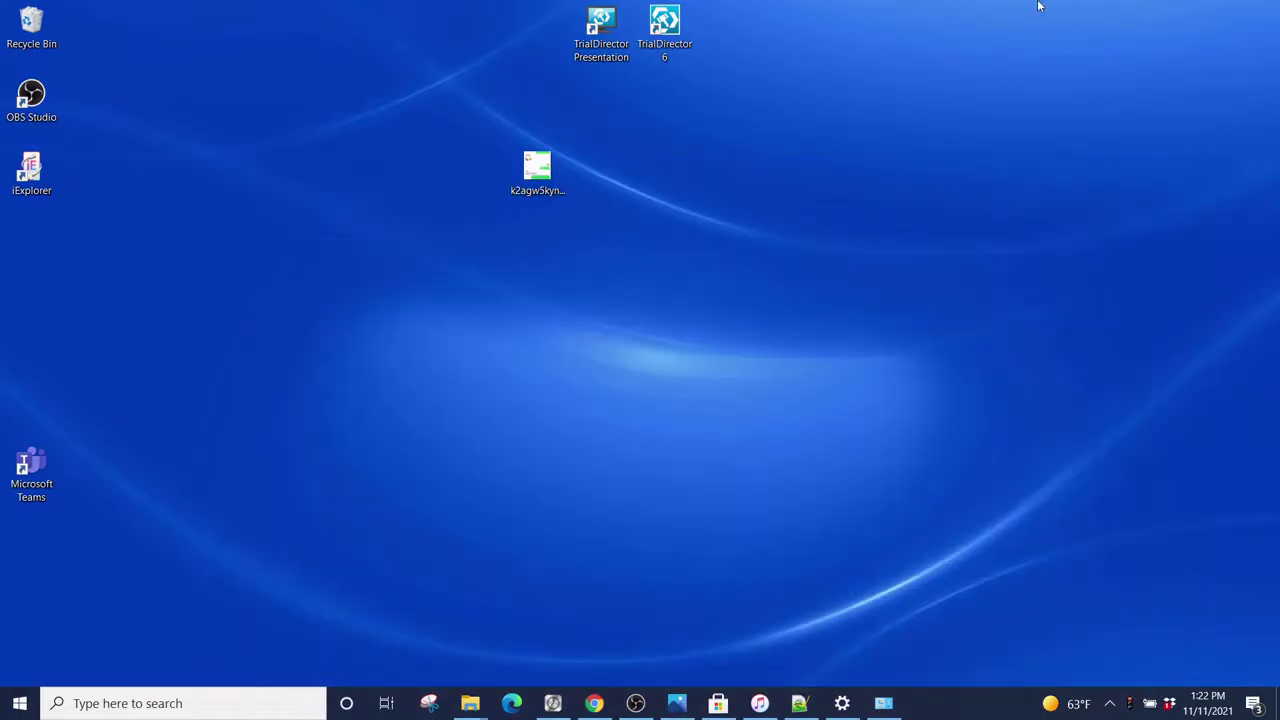
Bring up the exiftool-12.34 folder in File Explorer, maximize it and widen the Name column to fit the full file names.
{"action": "mouse_move", "coordinate": [470, 700]}
{"action": "left_click", "coordinate": [587, 623]}
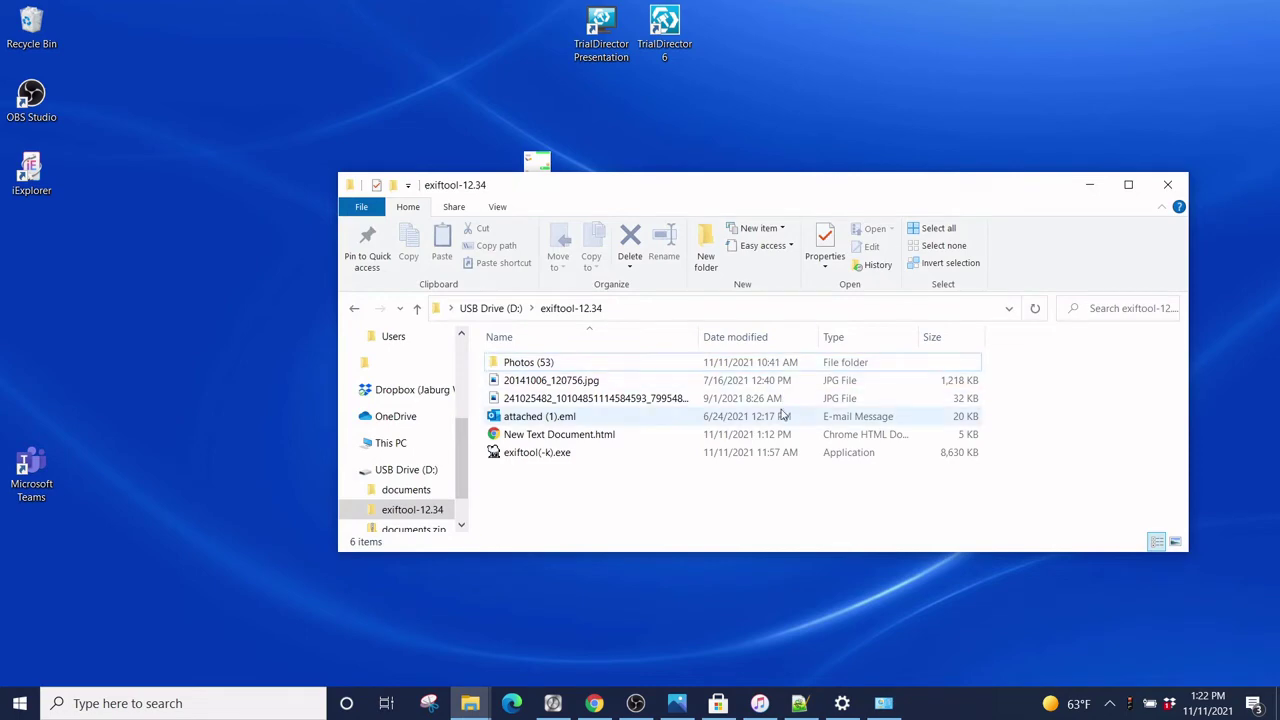
{"action": "left_click", "coordinate": [1126, 186]}
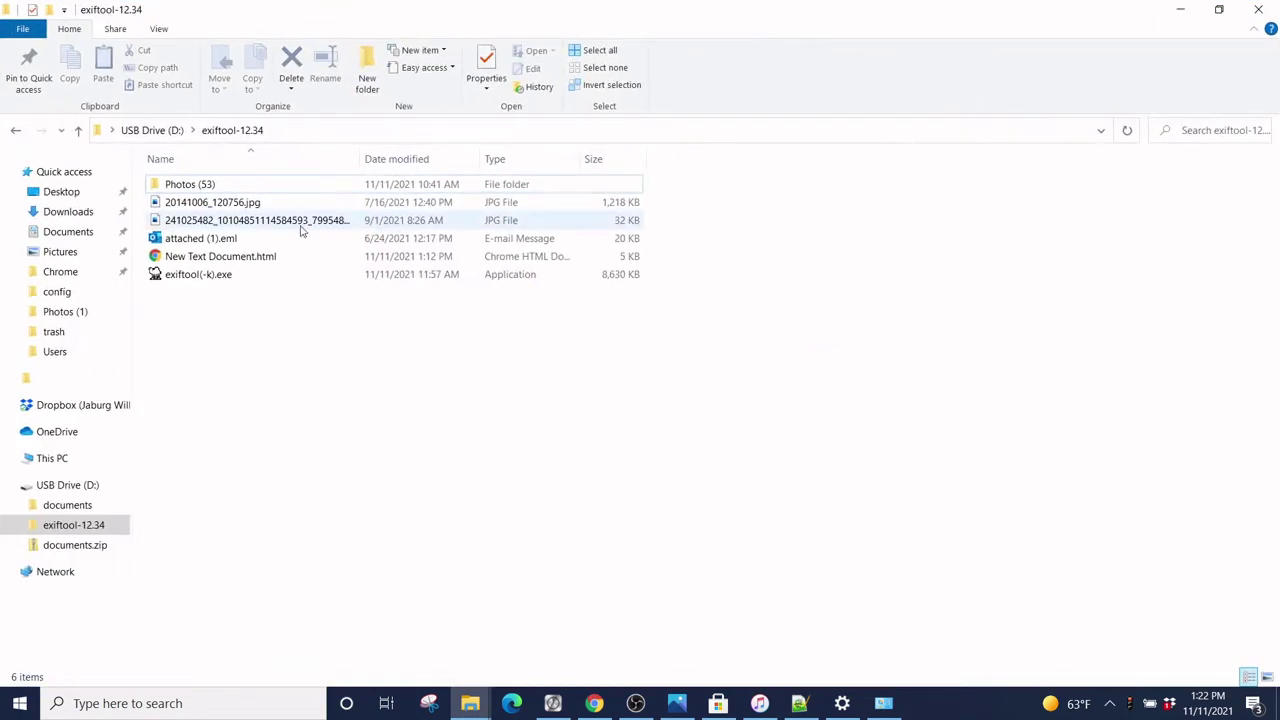
{"action": "left_click_drag", "start_coordinate": [368, 168], "coordinate": [515, 160]}
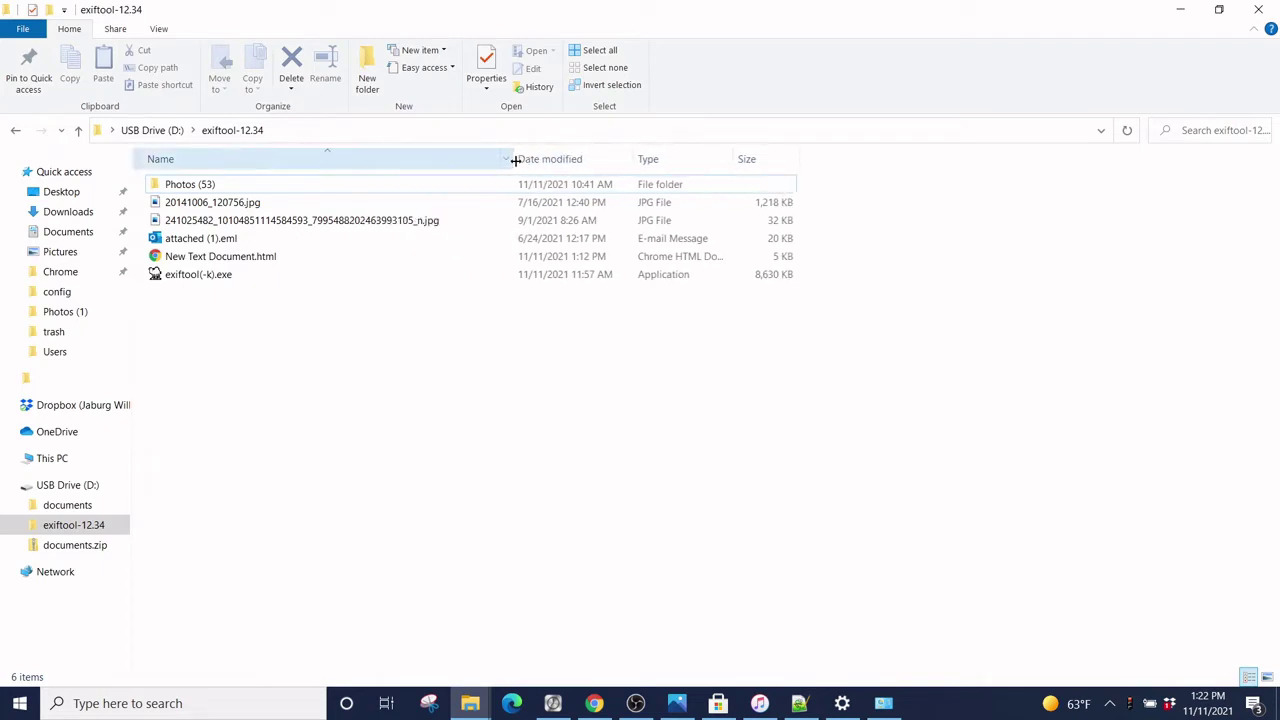
Move IMG_5153.avi and IMG_5153.heic from the Photos (53) folder into the exiftool-12.34 folder.
{"action": "double_click", "coordinate": [300, 190]}
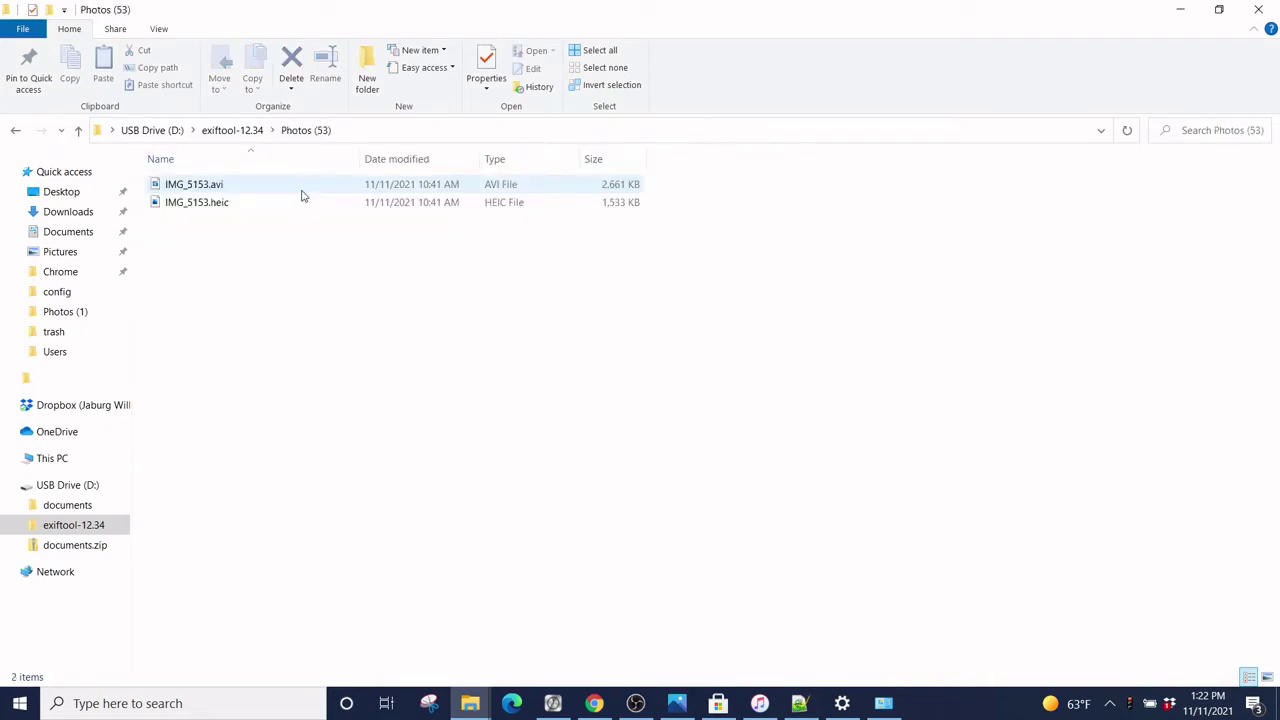
{"action": "left_click_drag", "start_coordinate": [266, 268], "coordinate": [243, 203]}
{"action": "right_click", "coordinate": [240, 204]}
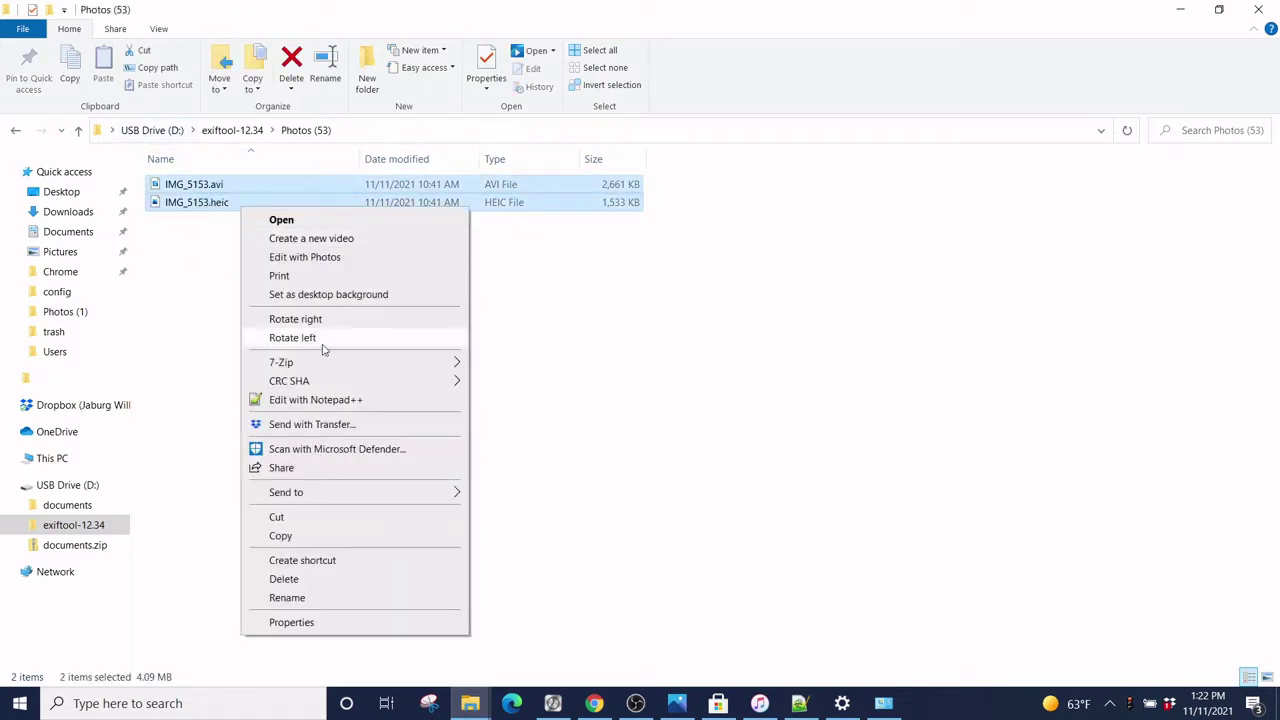
{"action": "left_click", "coordinate": [317, 516]}
{"action": "left_click", "coordinate": [17, 131]}
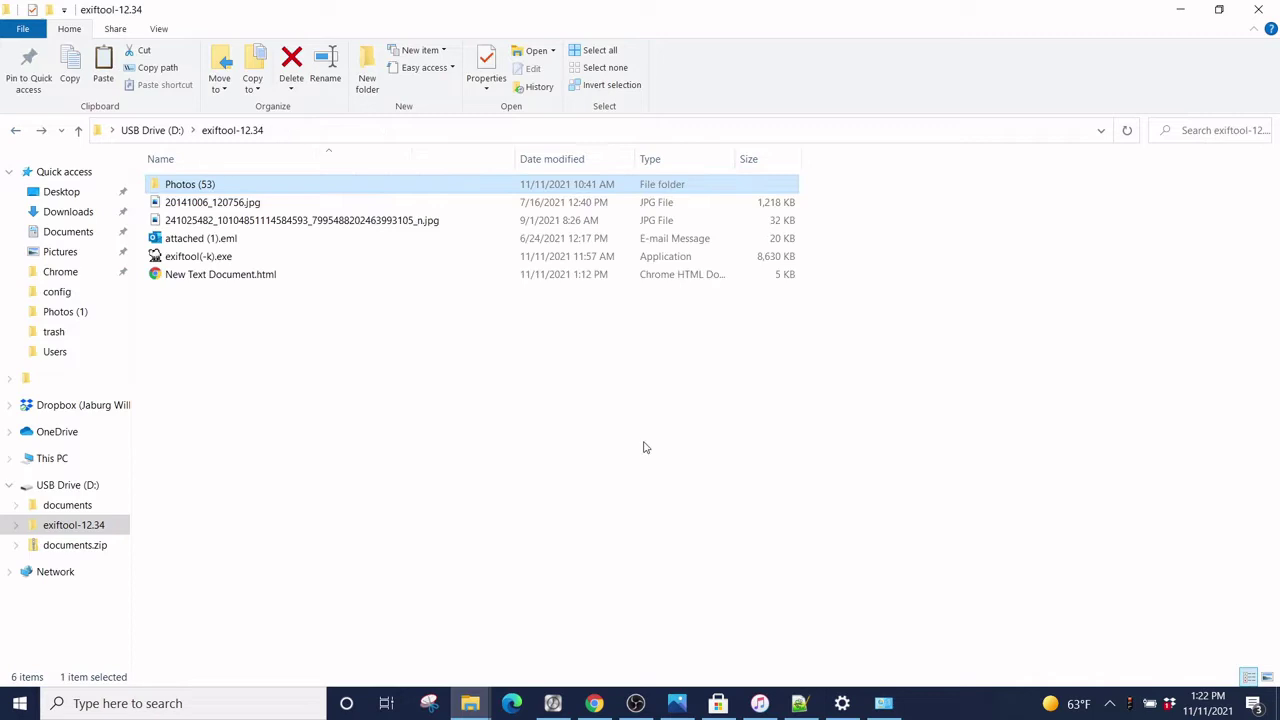
{"action": "right_click", "coordinate": [545, 460]}
{"action": "left_click", "coordinate": [641, 328]}
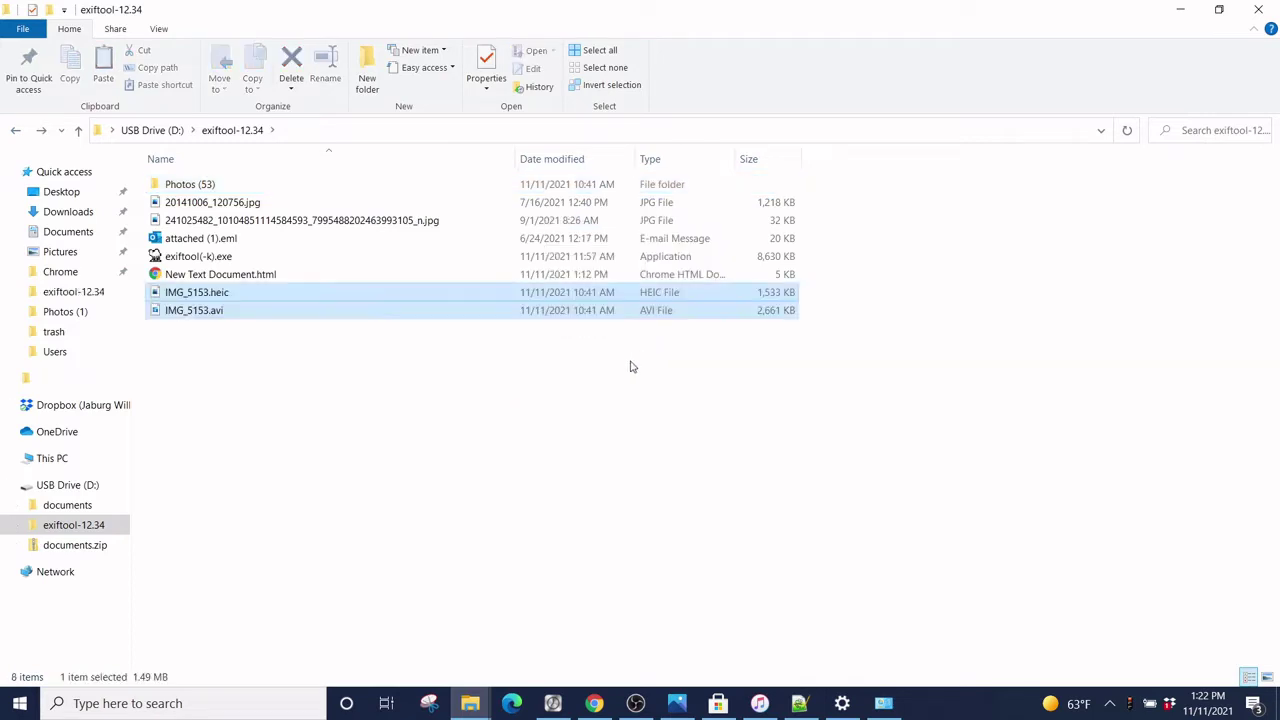
{"action": "left_click", "coordinate": [360, 414]}
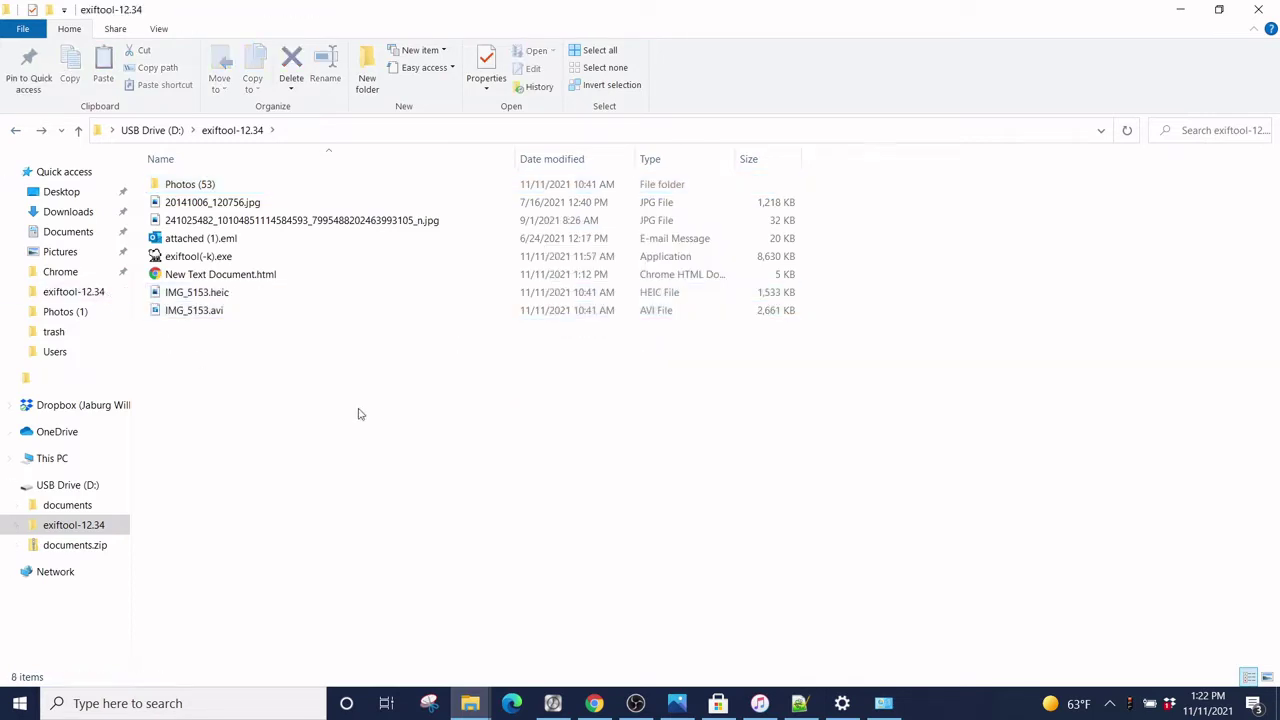
Open IMG_5153.heic with exiftool(-k).exe and move the output window up, clear of the file names.
{"action": "left_click", "coordinate": [195, 296]}
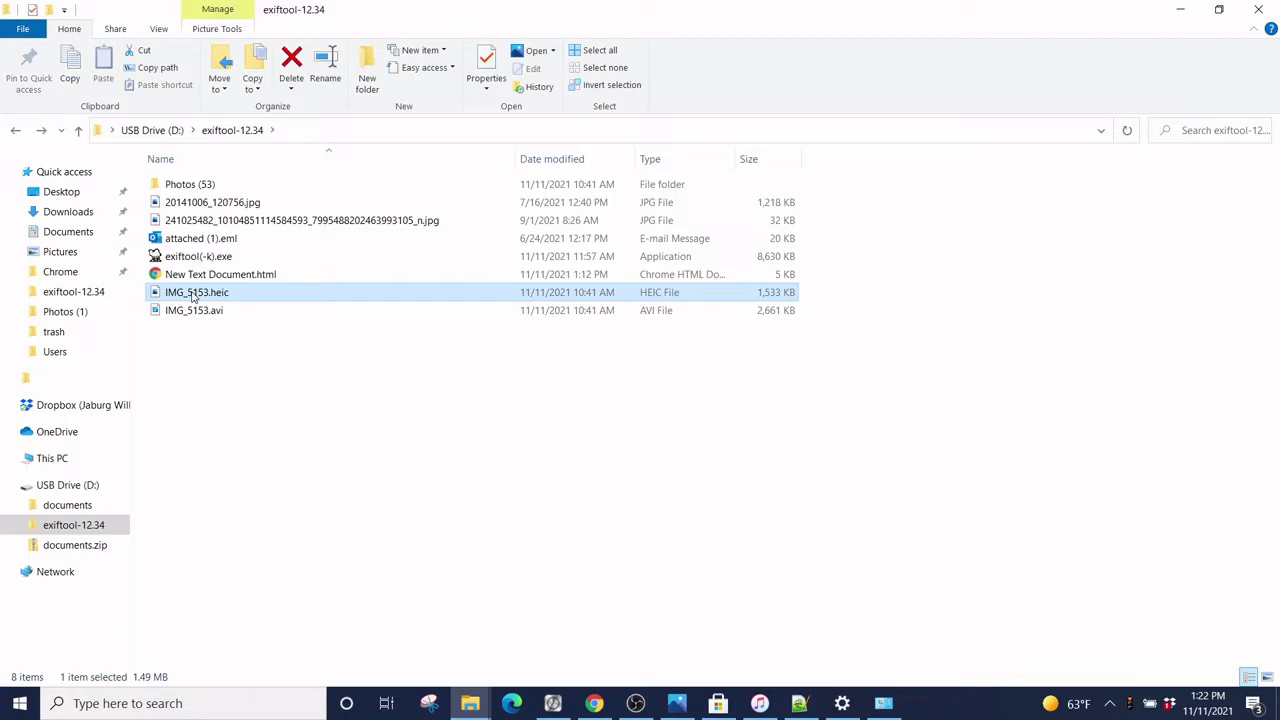
{"action": "left_click_drag", "start_coordinate": [195, 298], "coordinate": [268, 259]}
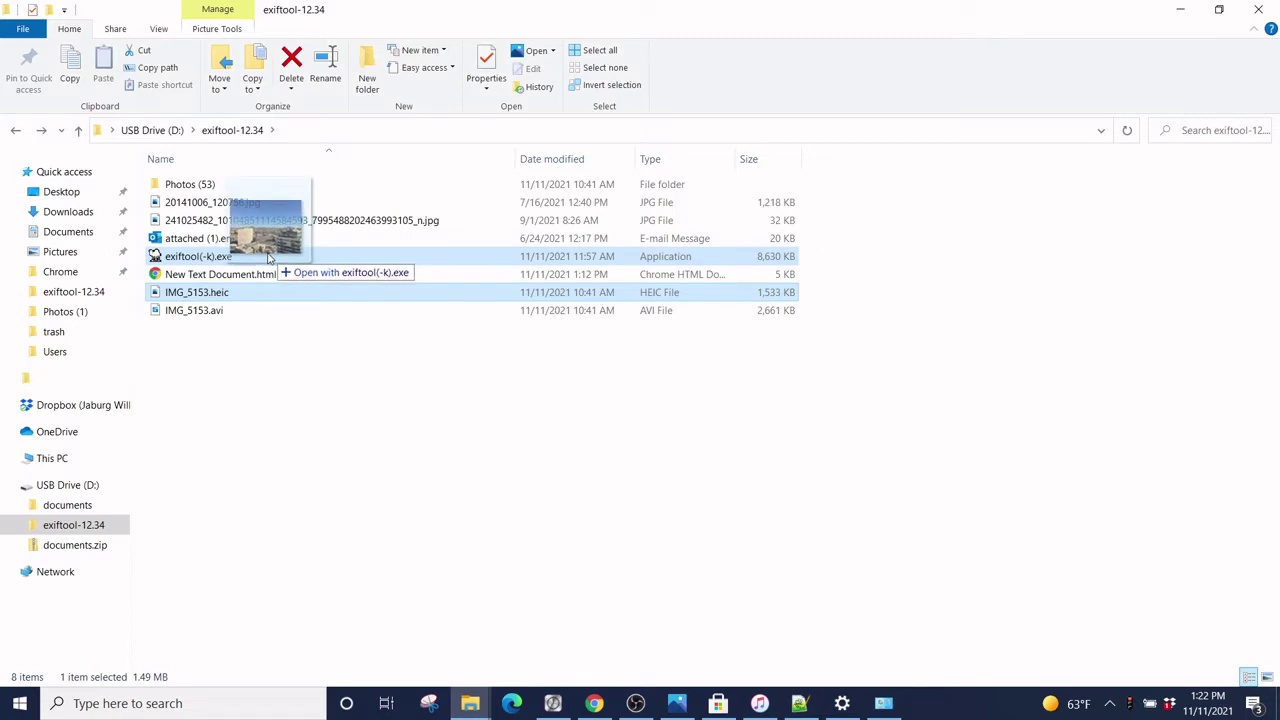
{"action": "left_click_drag", "start_coordinate": [268, 258], "coordinate": [273, 261]}
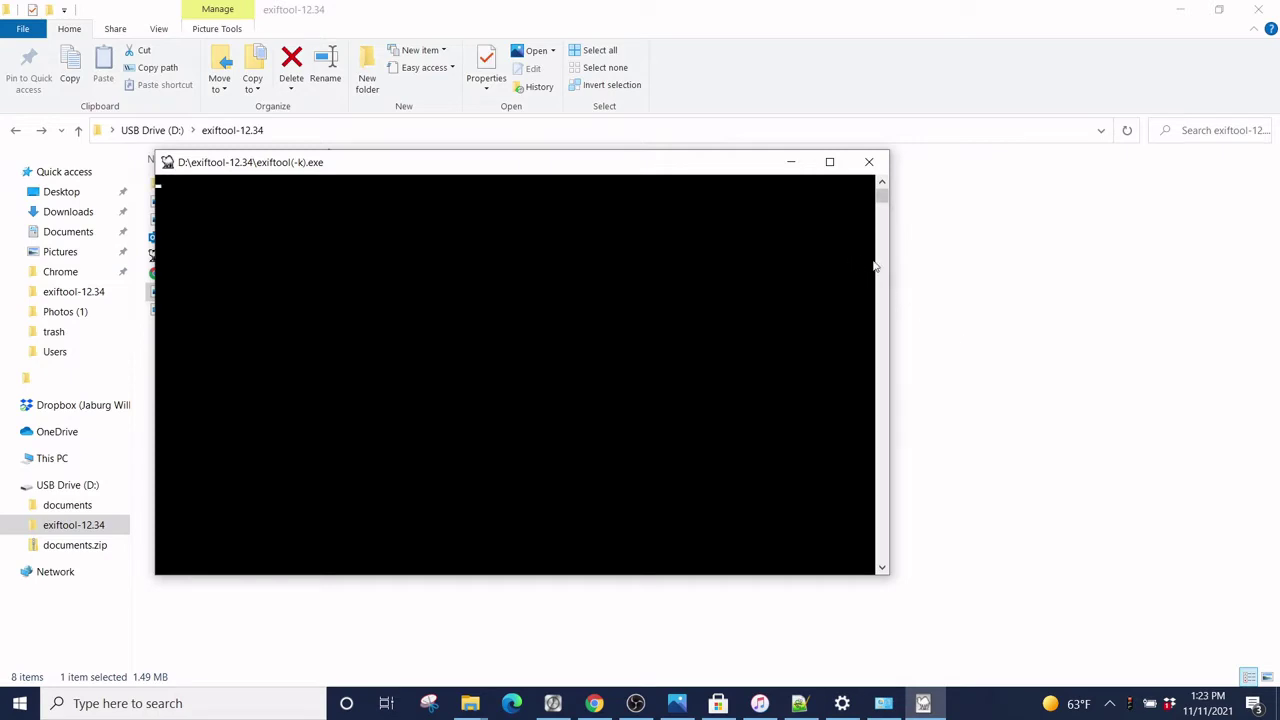
{"action": "left_click_drag", "start_coordinate": [578, 173], "coordinate": [714, 113]}
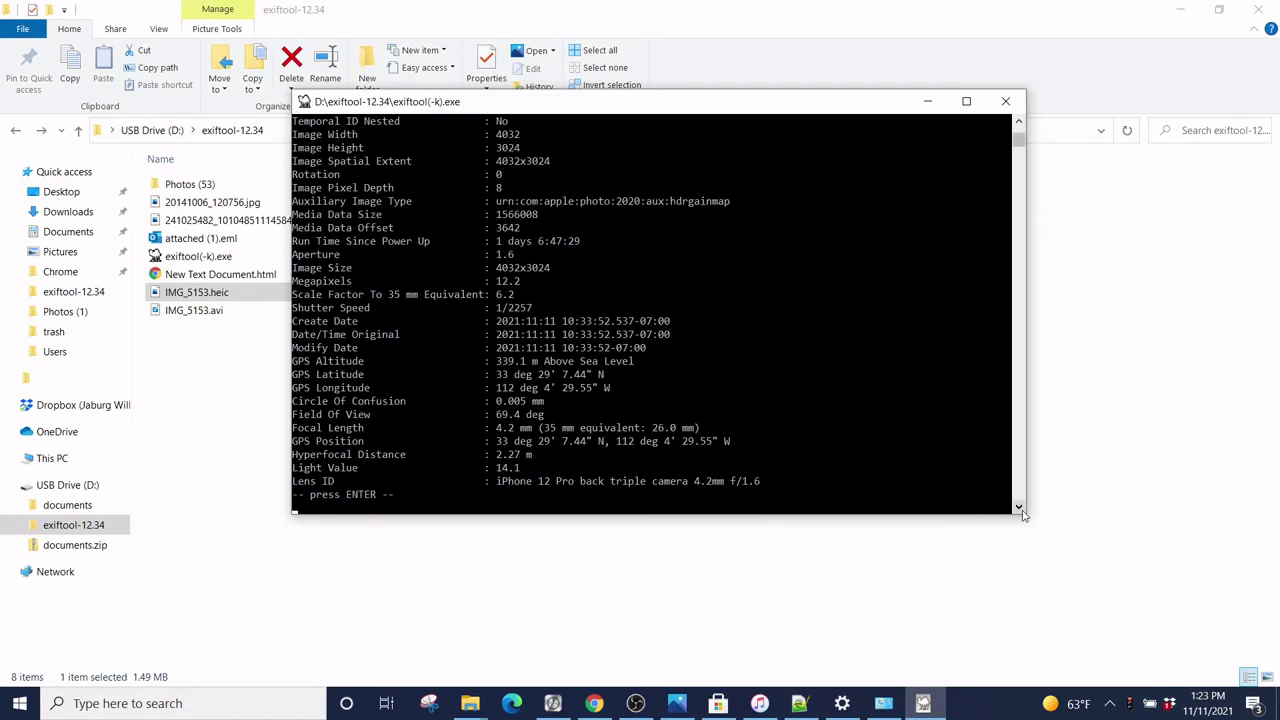
Examine the photo's metadata from the beginning, covering file dates, camera model, original date and time, exposure, lens and GPS reference fields.
{"action": "scroll", "coordinate": [543, 420], "scroll_direction": "up", "scroll_amount": 15}
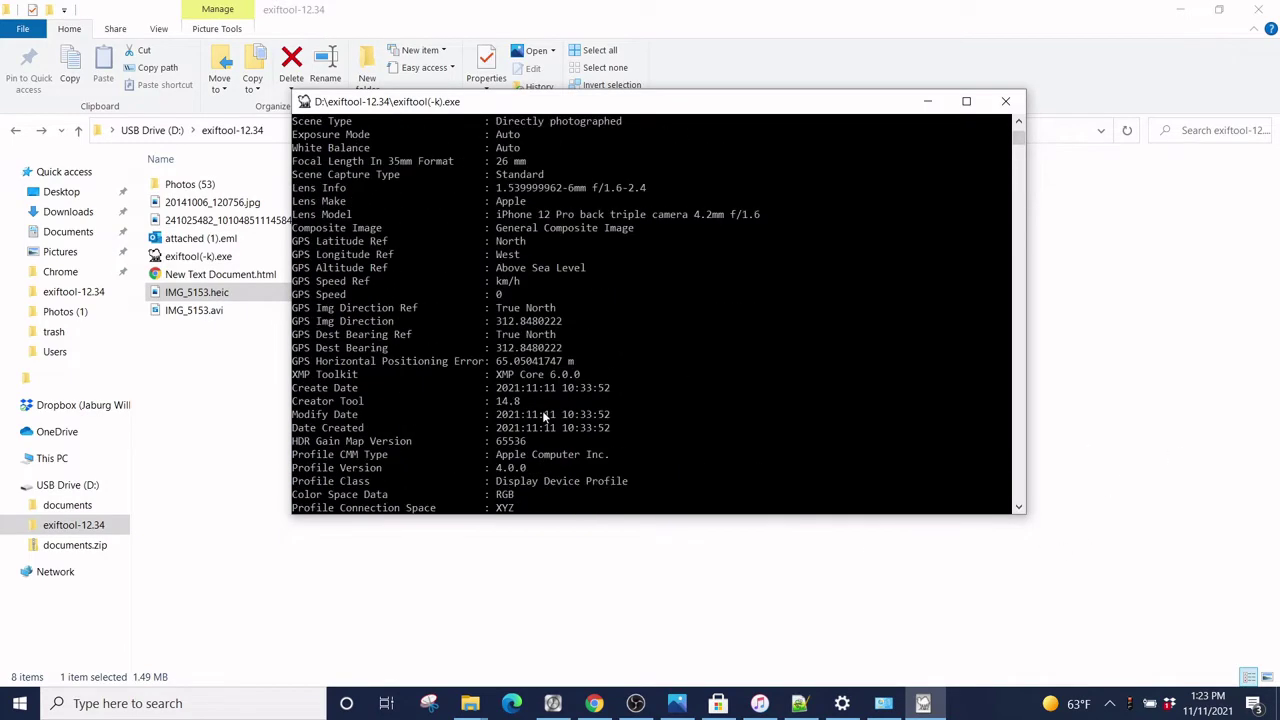
{"action": "scroll", "coordinate": [543, 416], "scroll_direction": "up", "scroll_amount": 5}
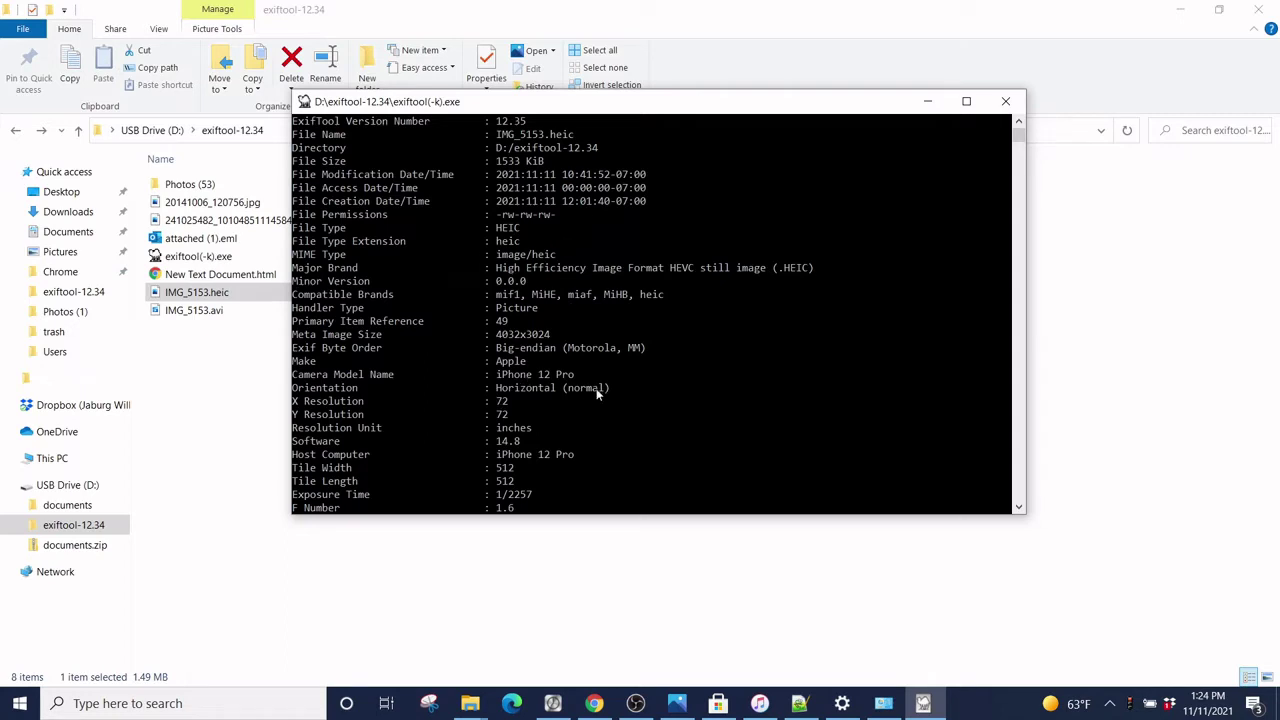
{"action": "scroll", "coordinate": [600, 396], "scroll_direction": "down", "scroll_amount": 2}
{"action": "scroll", "coordinate": [528, 394], "scroll_direction": "down", "scroll_amount": 1}
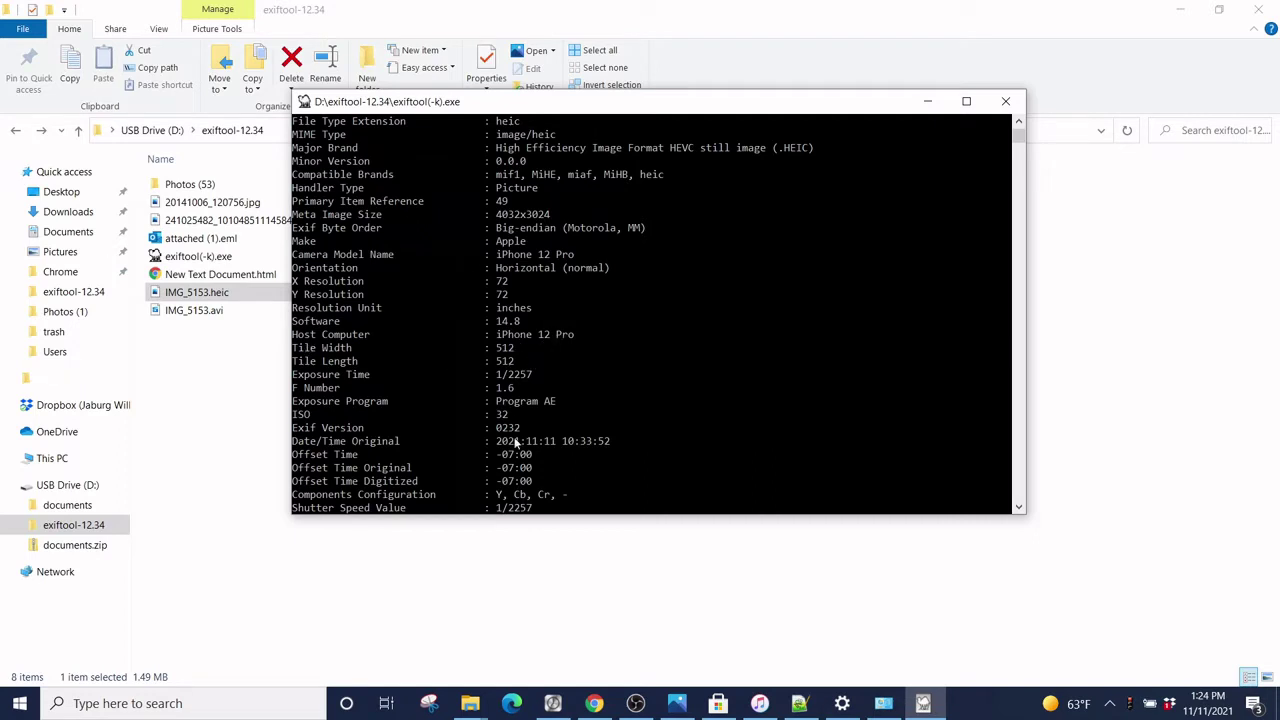
{"action": "scroll", "coordinate": [517, 467], "scroll_direction": "down", "scroll_amount": 1}
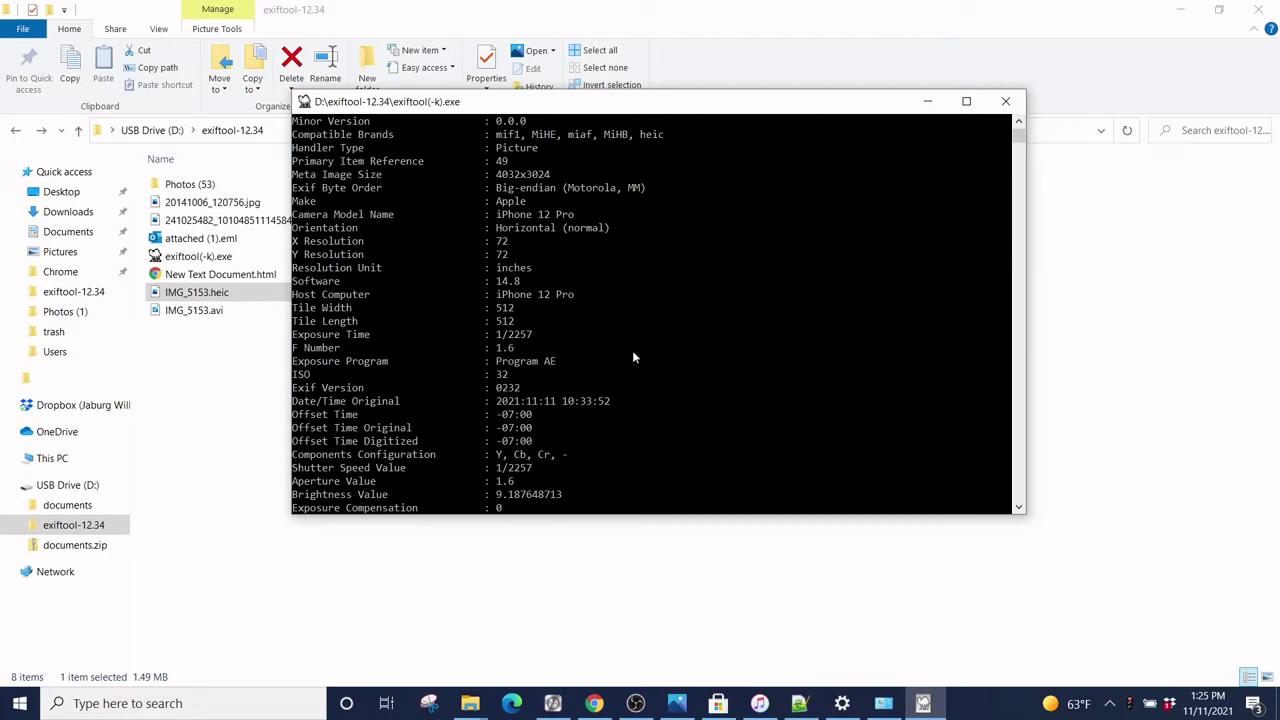
{"action": "scroll", "coordinate": [605, 410], "scroll_direction": "down", "scroll_amount": 2}
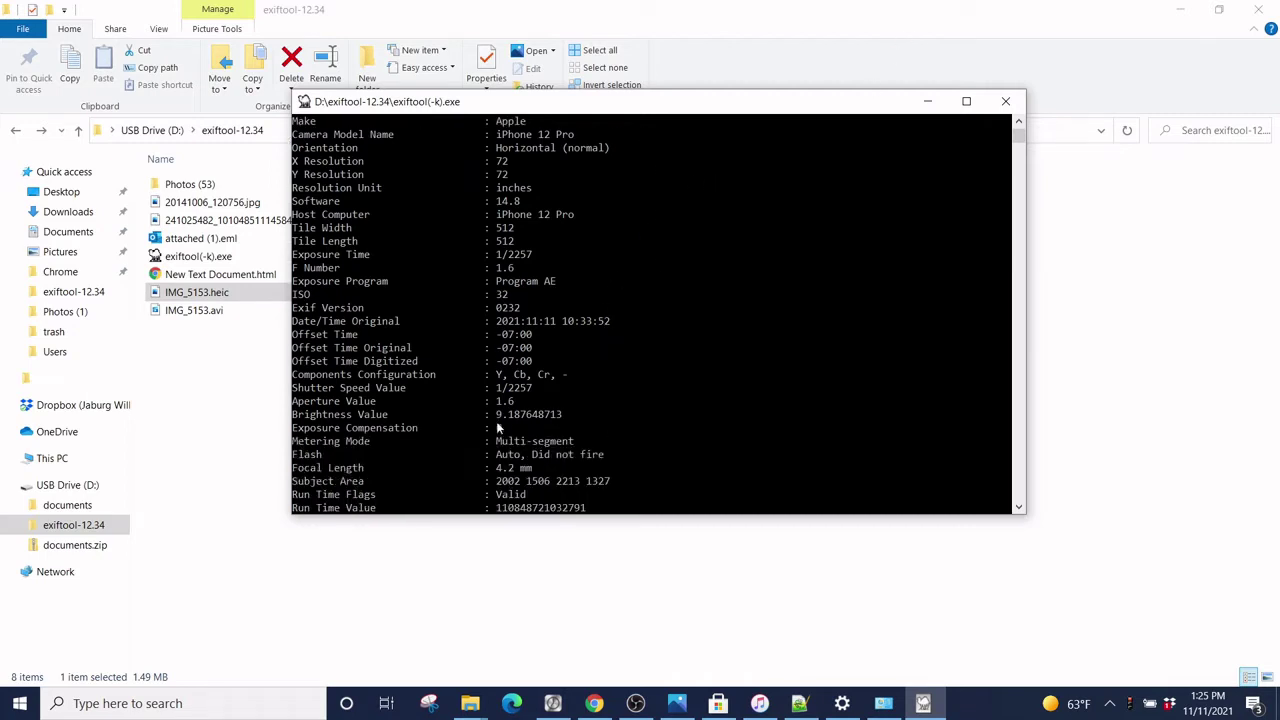
{"action": "scroll", "coordinate": [494, 417], "scroll_direction": "down", "scroll_amount": 1}
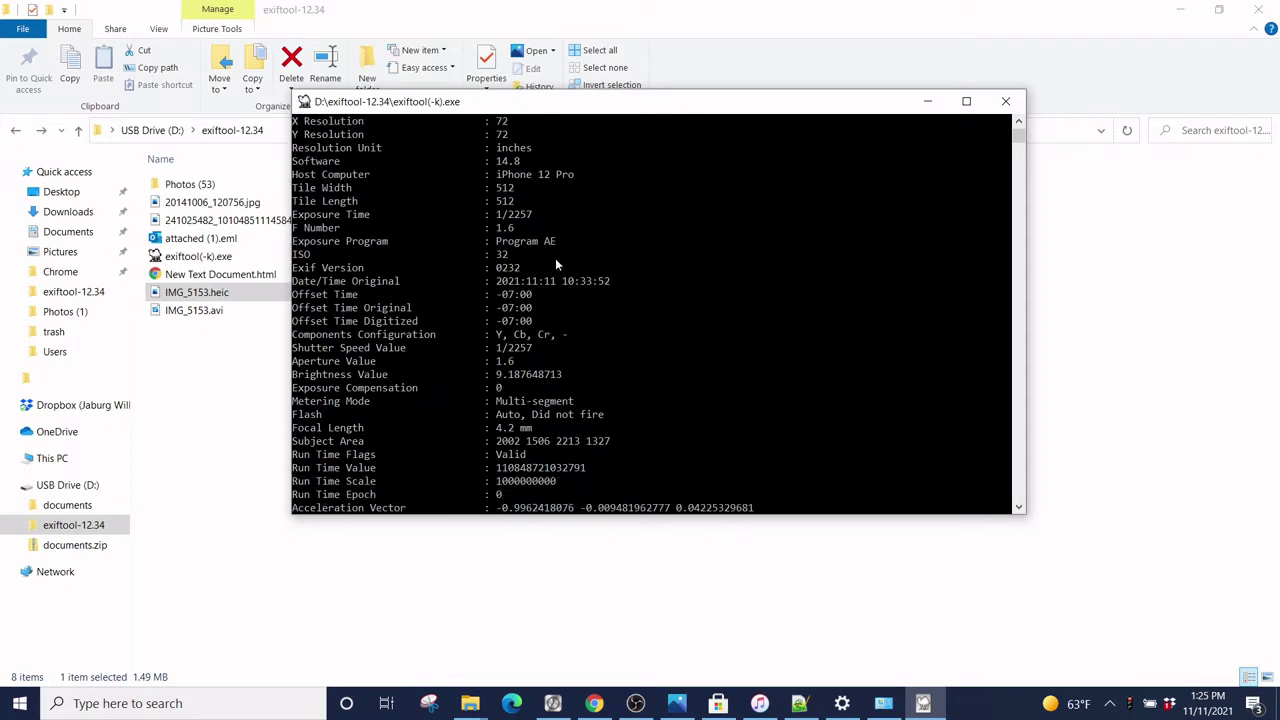
{"action": "scroll", "coordinate": [555, 262], "scroll_direction": "down", "scroll_amount": 3}
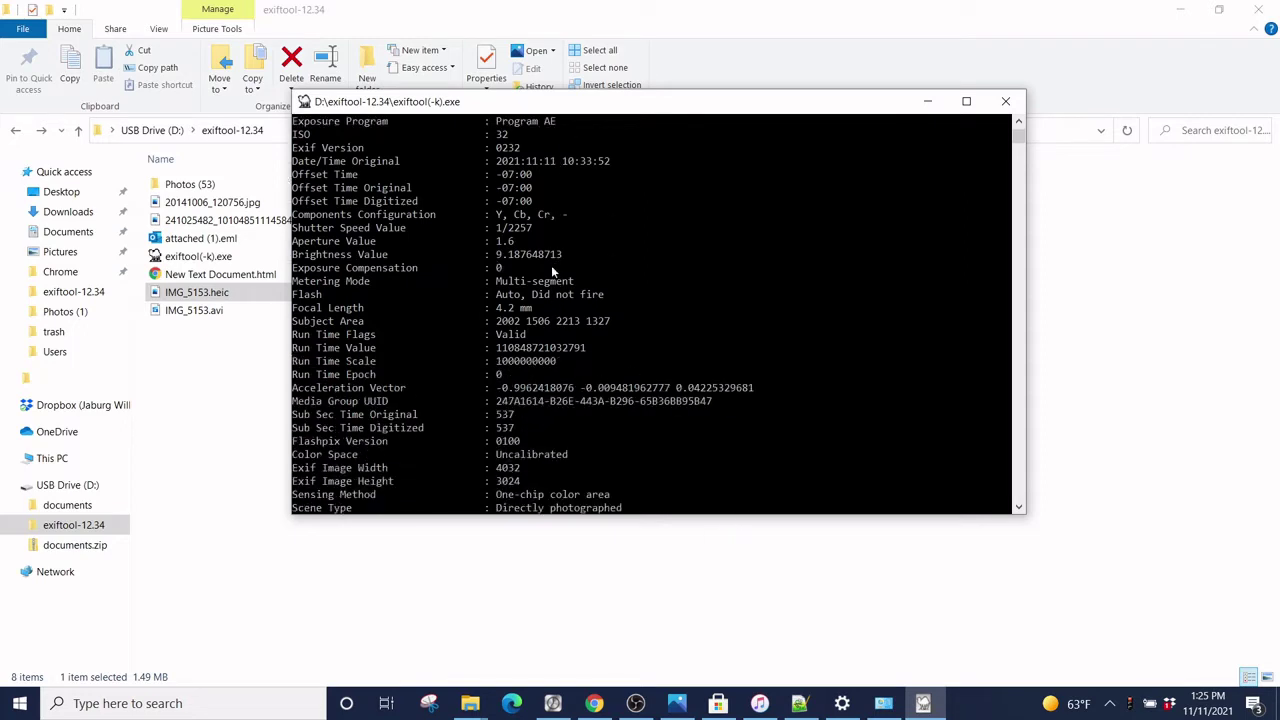
{"action": "scroll", "coordinate": [551, 268], "scroll_direction": "down", "scroll_amount": 2}
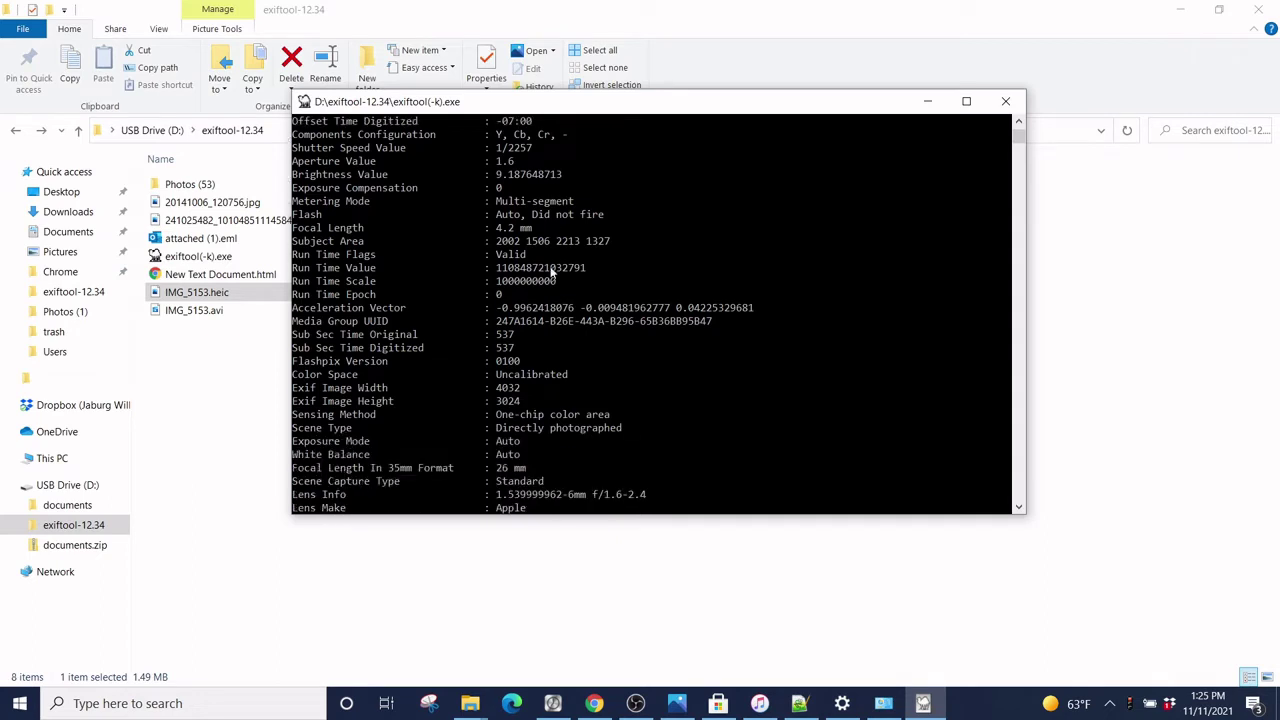
{"action": "scroll", "coordinate": [550, 271], "scroll_direction": "down", "scroll_amount": 2}
{"action": "scroll", "coordinate": [550, 271], "scroll_direction": "down", "scroll_amount": 1}
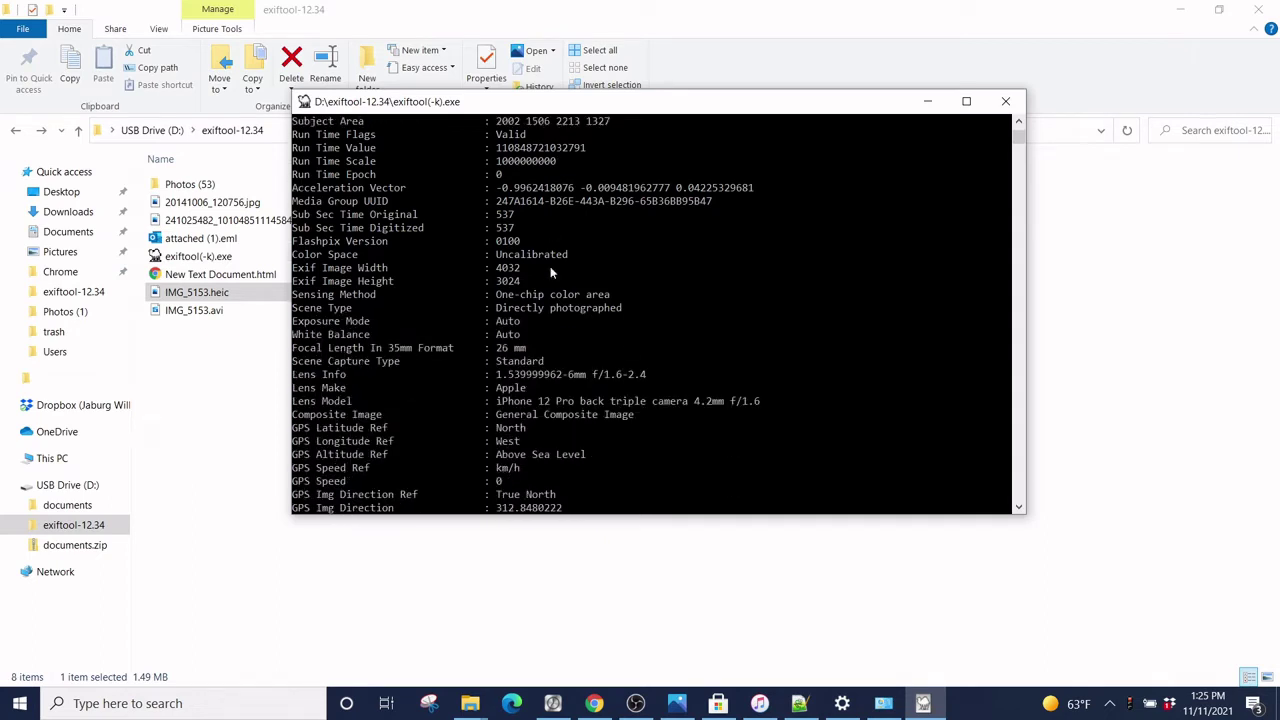
{"action": "scroll", "coordinate": [548, 268], "scroll_direction": "down", "scroll_amount": 1}
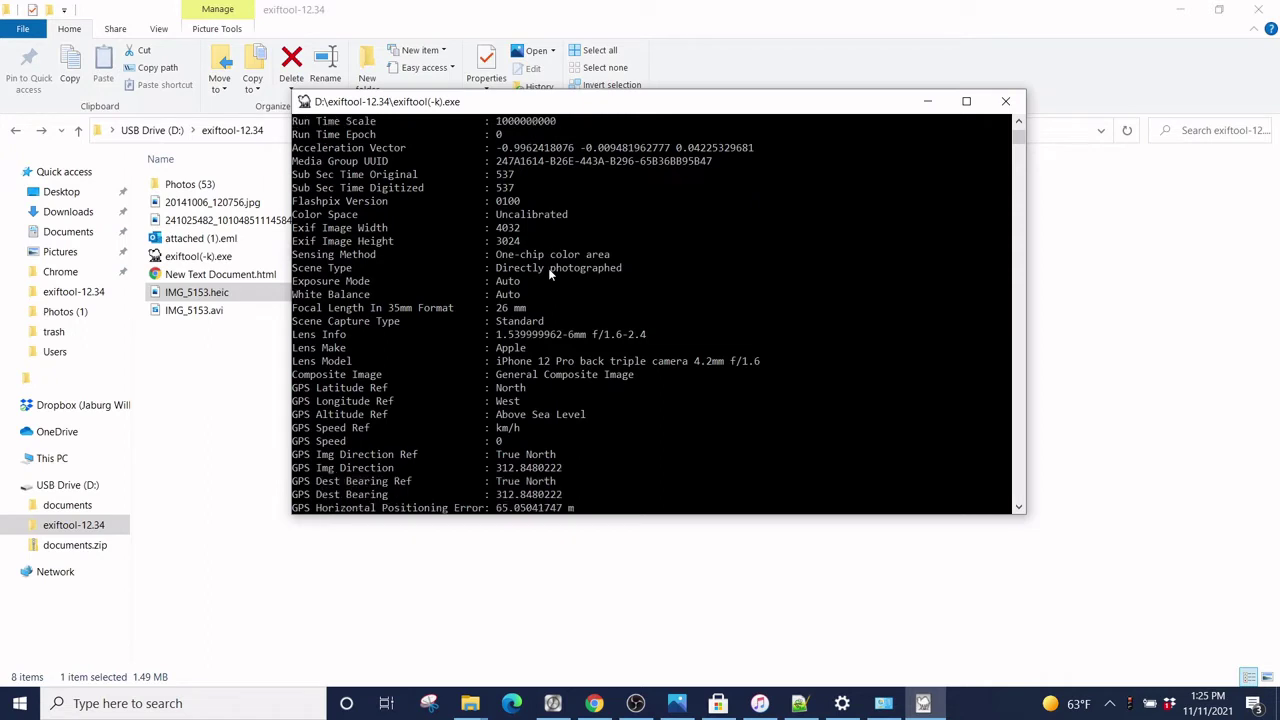
{"action": "scroll", "coordinate": [548, 268], "scroll_direction": "down", "scroll_amount": 1}
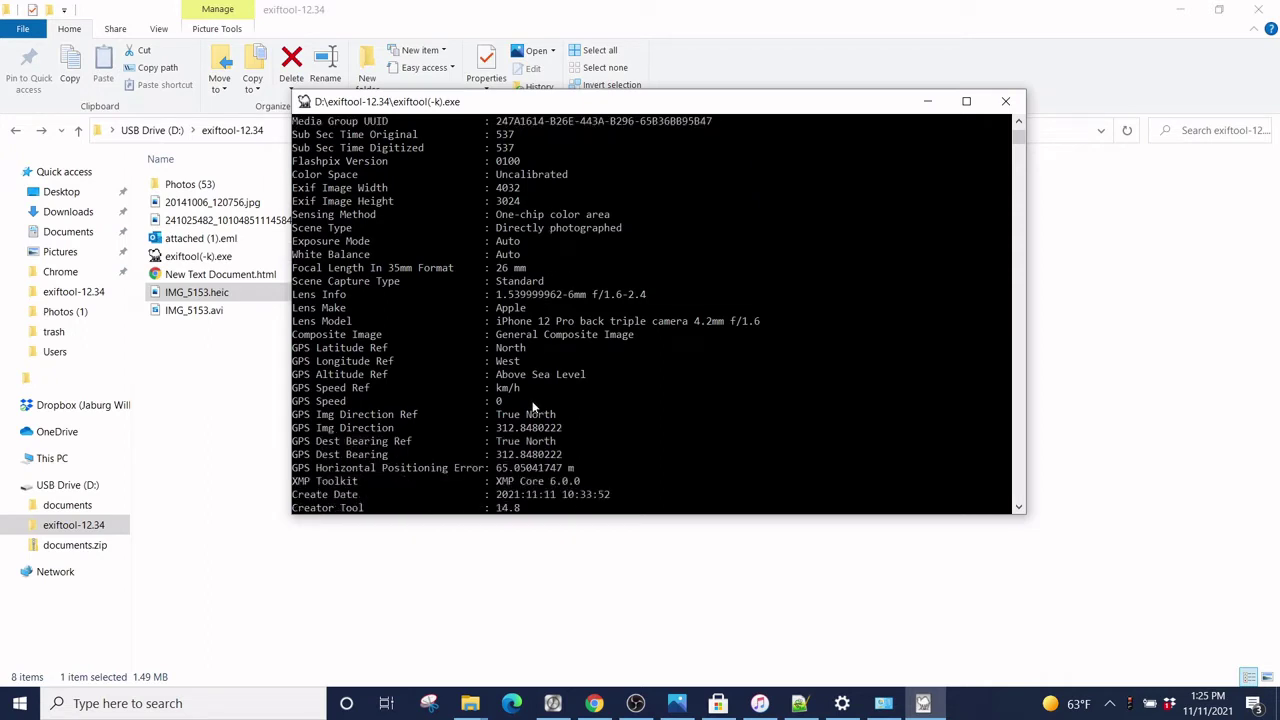
{"action": "scroll", "coordinate": [534, 406], "scroll_direction": "down", "scroll_amount": 2}
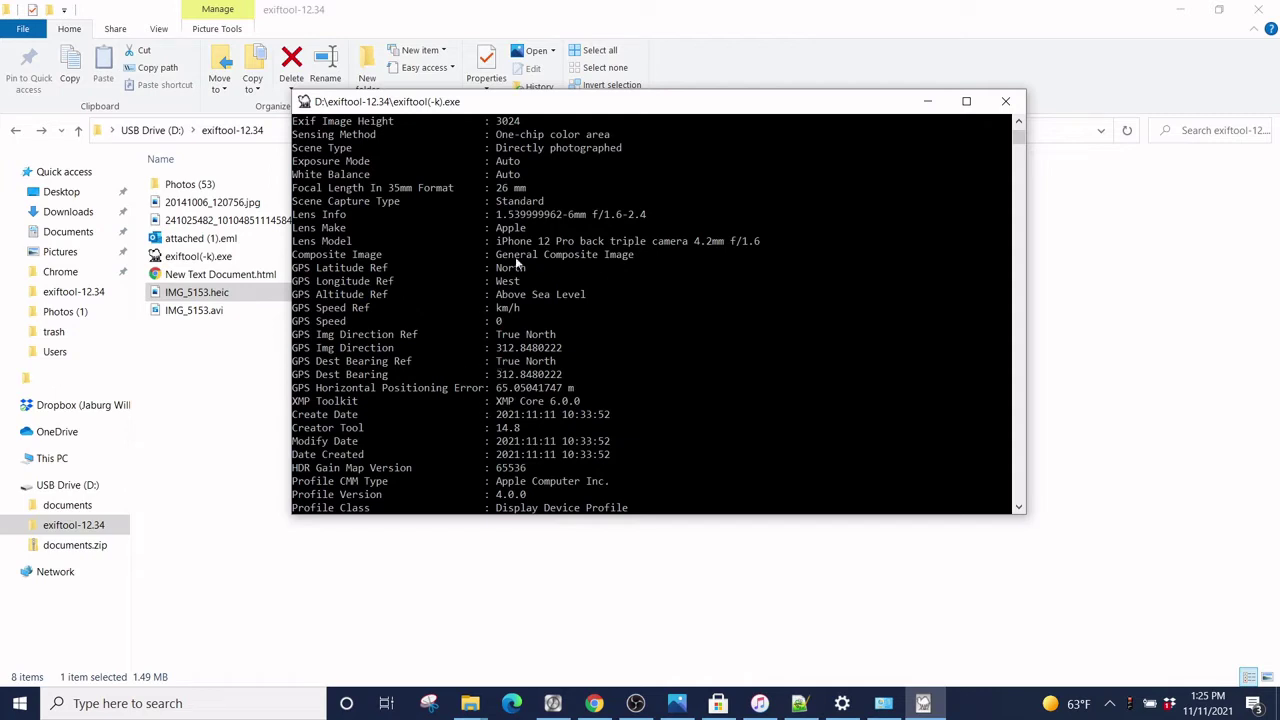
{"action": "scroll", "coordinate": [520, 315], "scroll_direction": "down", "scroll_amount": 1}
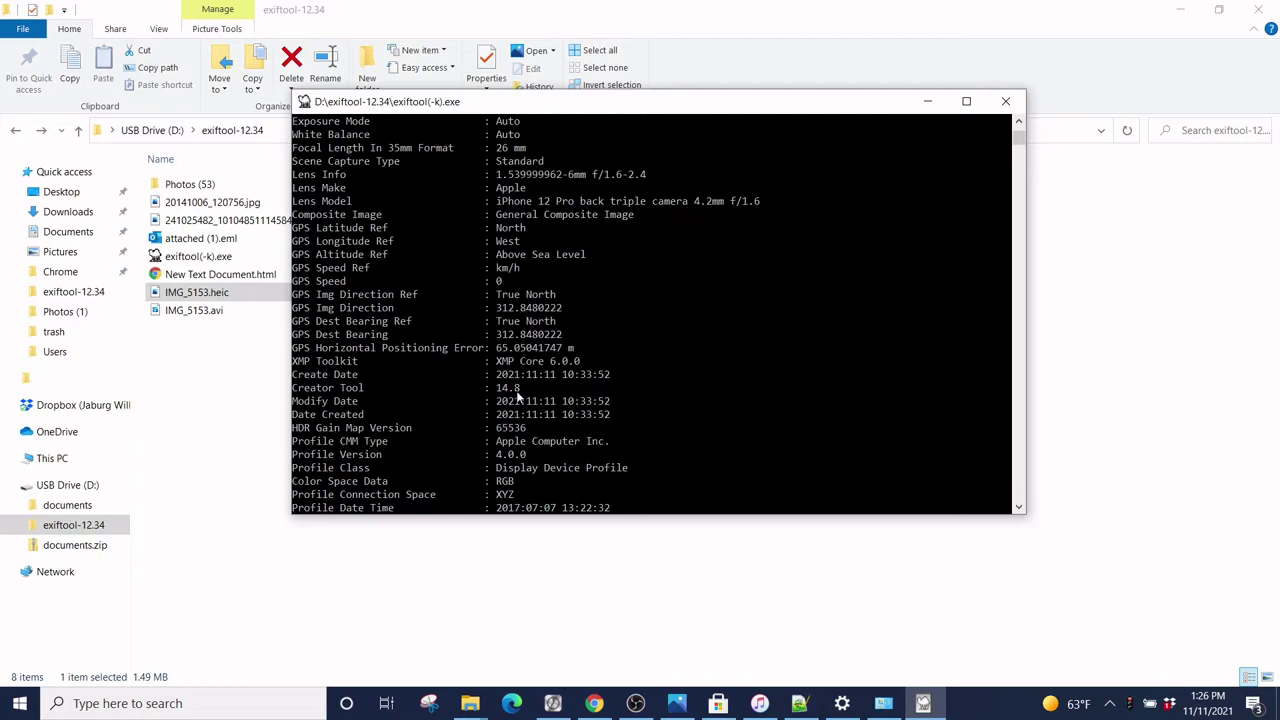
Examine the remaining metadata, from the colour profile and image size fields through to the GPS latitude, longitude and position.
{"action": "scroll", "coordinate": [517, 397], "scroll_direction": "down", "scroll_amount": 2}
{"action": "scroll", "coordinate": [517, 397], "scroll_direction": "down", "scroll_amount": 2}
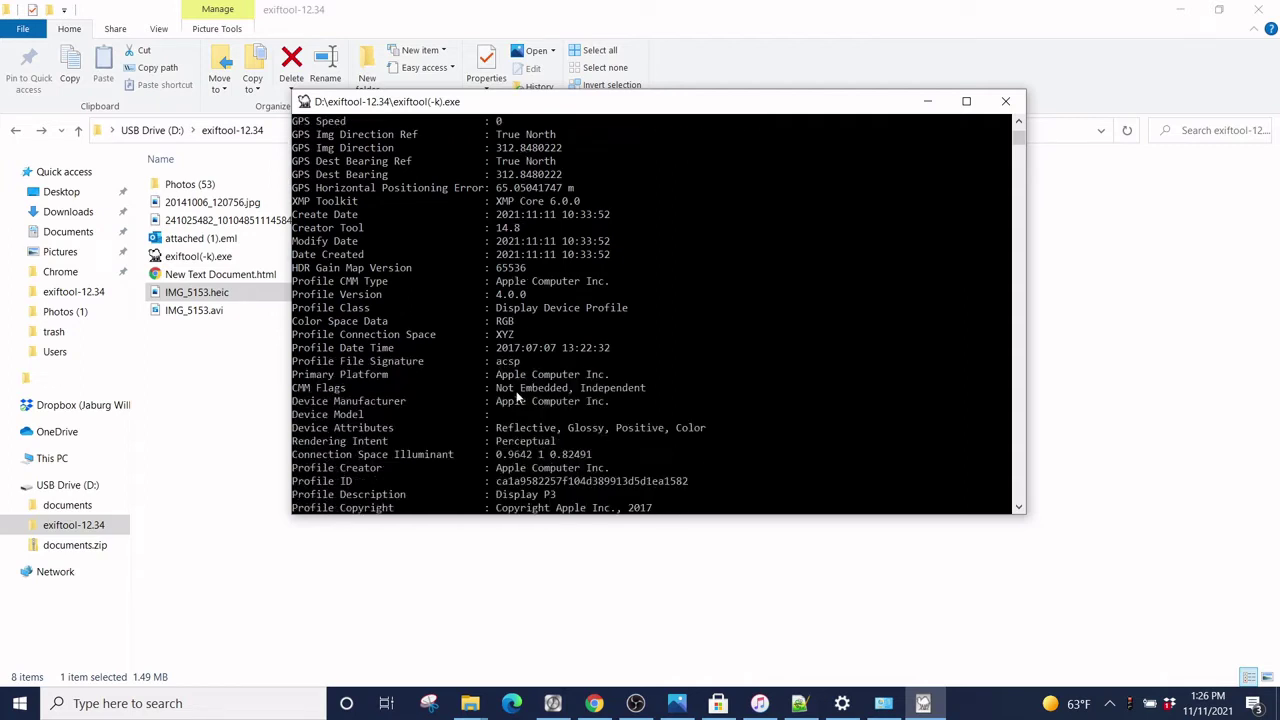
{"action": "scroll", "coordinate": [517, 397], "scroll_direction": "down", "scroll_amount": 2}
{"action": "scroll", "coordinate": [517, 397], "scroll_direction": "down", "scroll_amount": 3}
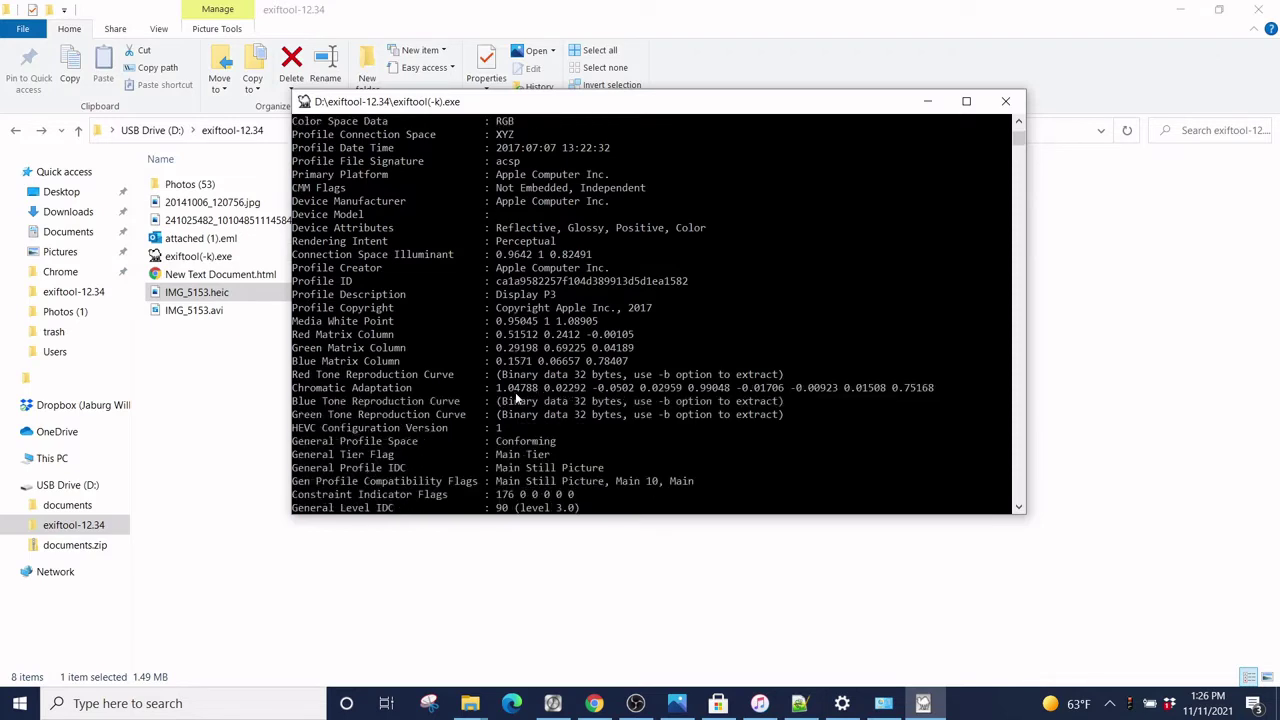
{"action": "scroll", "coordinate": [515, 395], "scroll_direction": "down", "scroll_amount": 2}
{"action": "scroll", "coordinate": [515, 395], "scroll_direction": "down", "scroll_amount": 2}
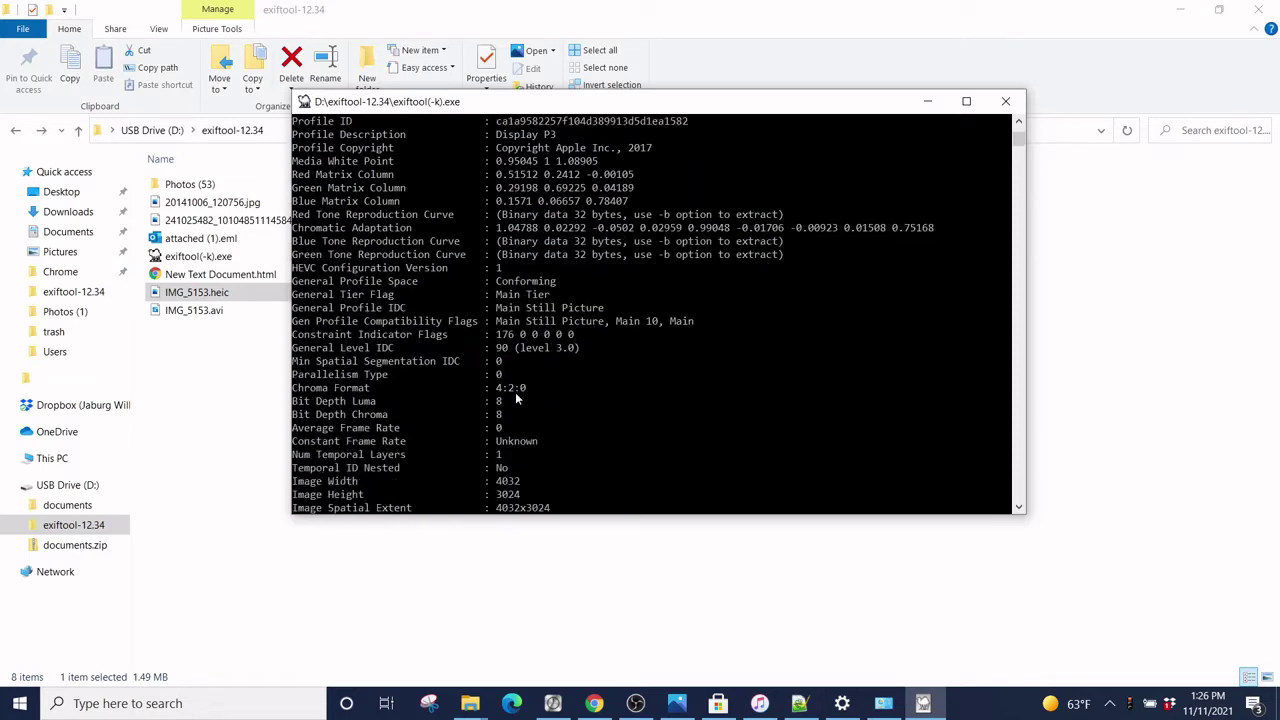
{"action": "scroll", "coordinate": [515, 395], "scroll_direction": "down", "scroll_amount": 2}
{"action": "scroll", "coordinate": [516, 398], "scroll_direction": "down", "scroll_amount": 3}
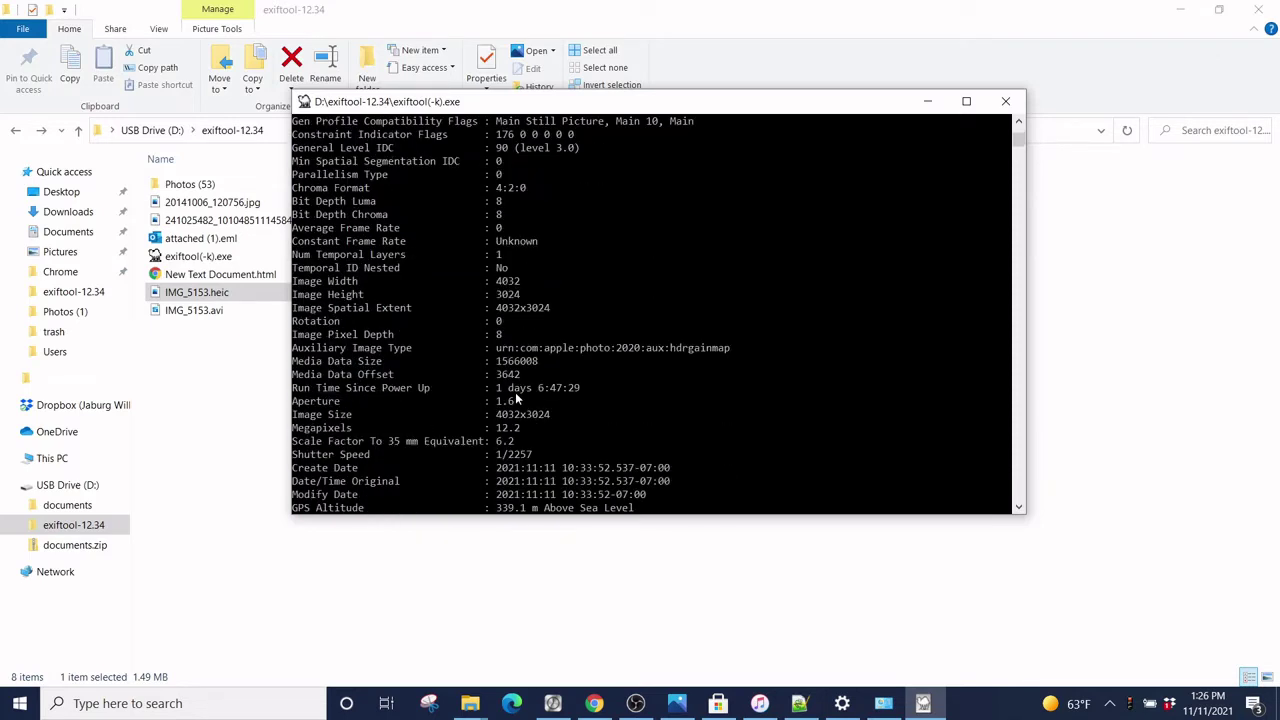
{"action": "scroll", "coordinate": [515, 395], "scroll_direction": "down", "scroll_amount": 2}
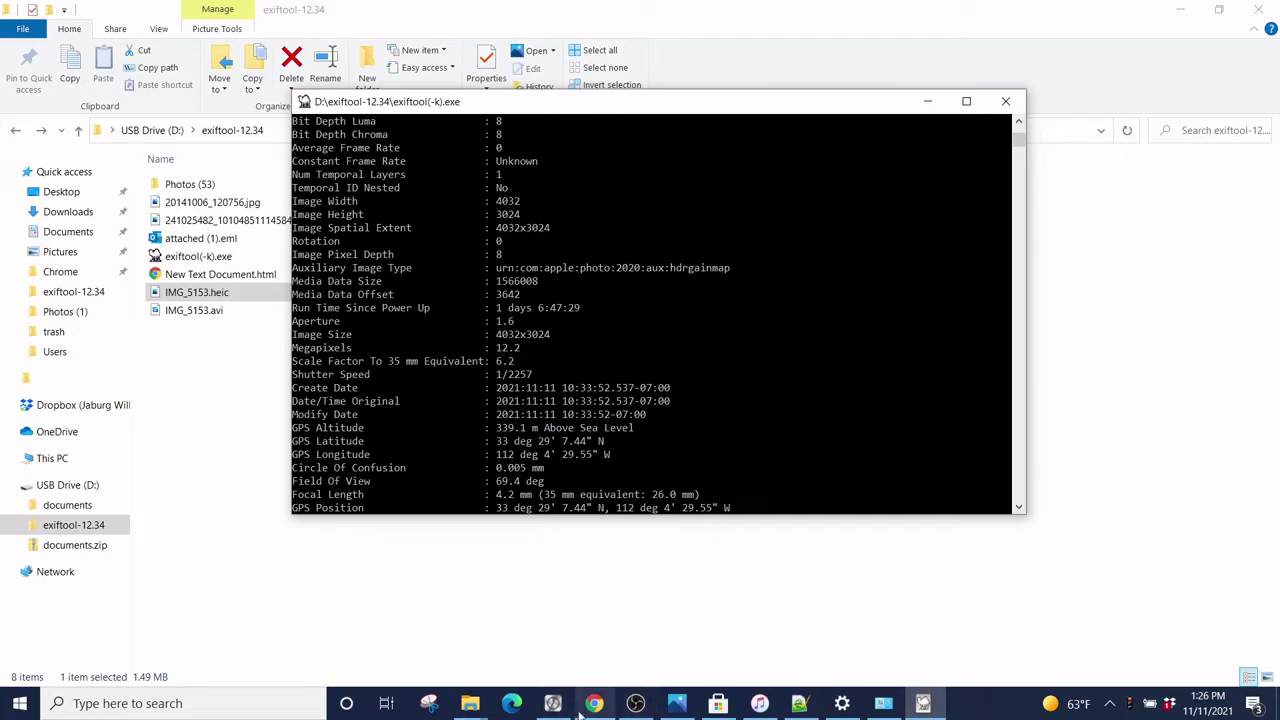
Switch to Chrome and show the already open gps-coordinates.net page with its latitude and longitude converter.
{"action": "mouse_move", "coordinate": [585, 707]}
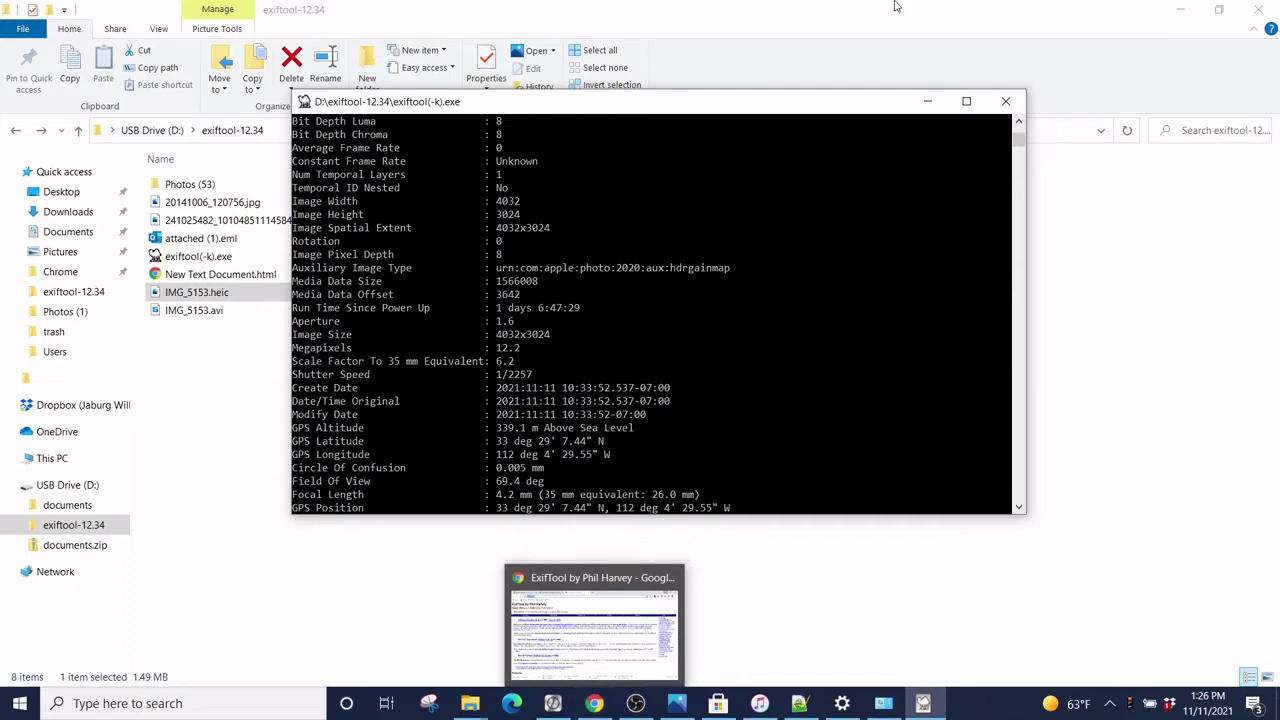
{"action": "left_click", "coordinate": [594, 703]}
{"action": "left_click", "coordinate": [285, 12]}
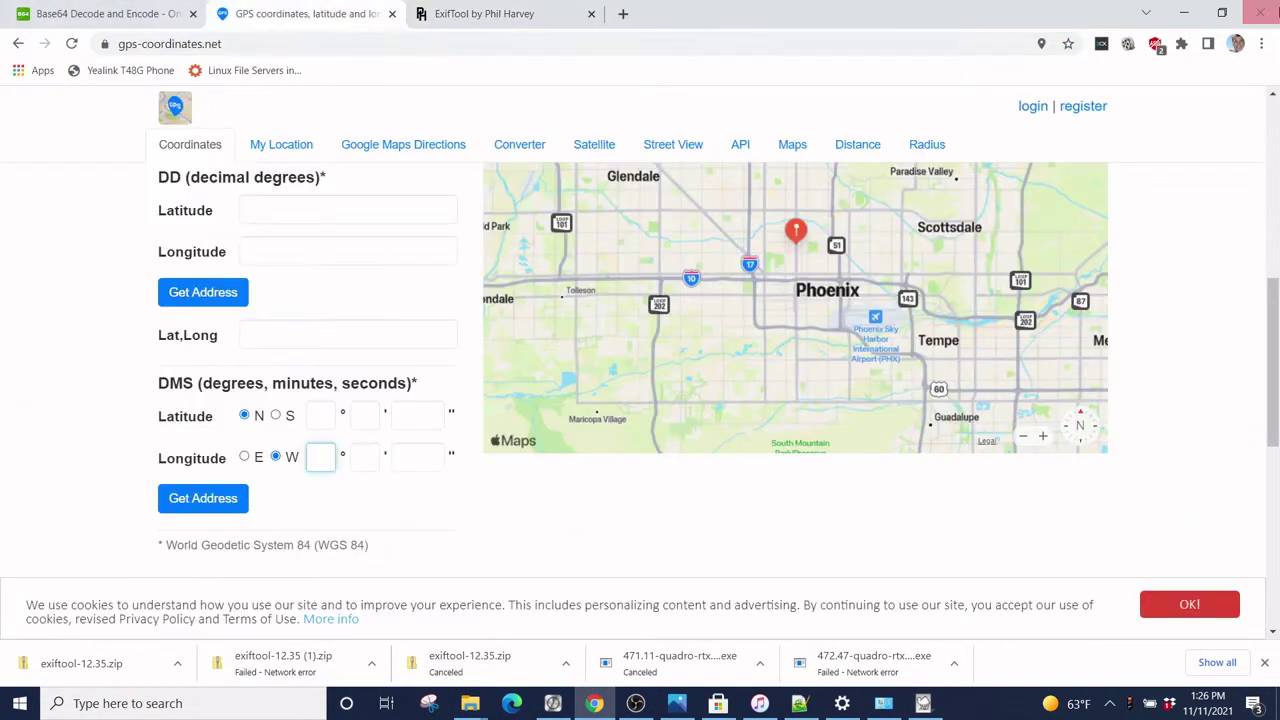
Arrange the gps-coordinates.net browser window and the ExifTool output window side by side, each filling half the screen.
{"action": "left_click", "coordinate": [1224, 16]}
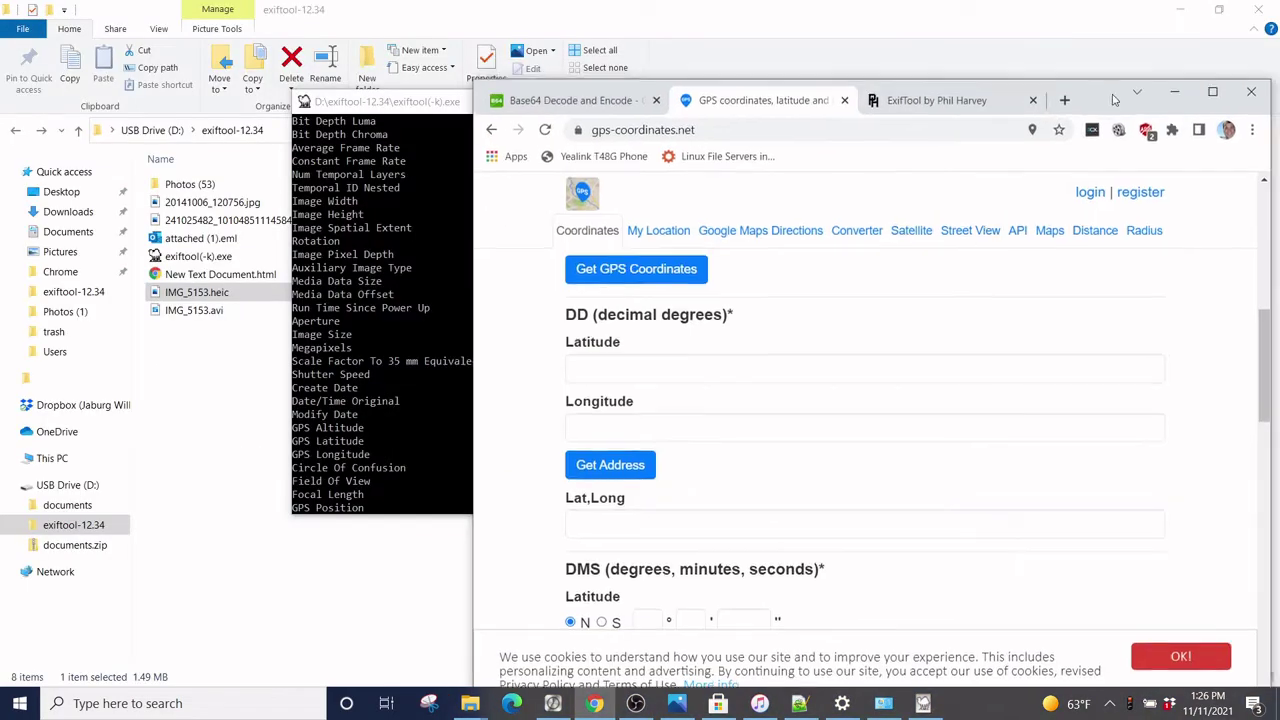
{"action": "left_click_drag", "start_coordinate": [1052, 112], "coordinate": [2, 2]}
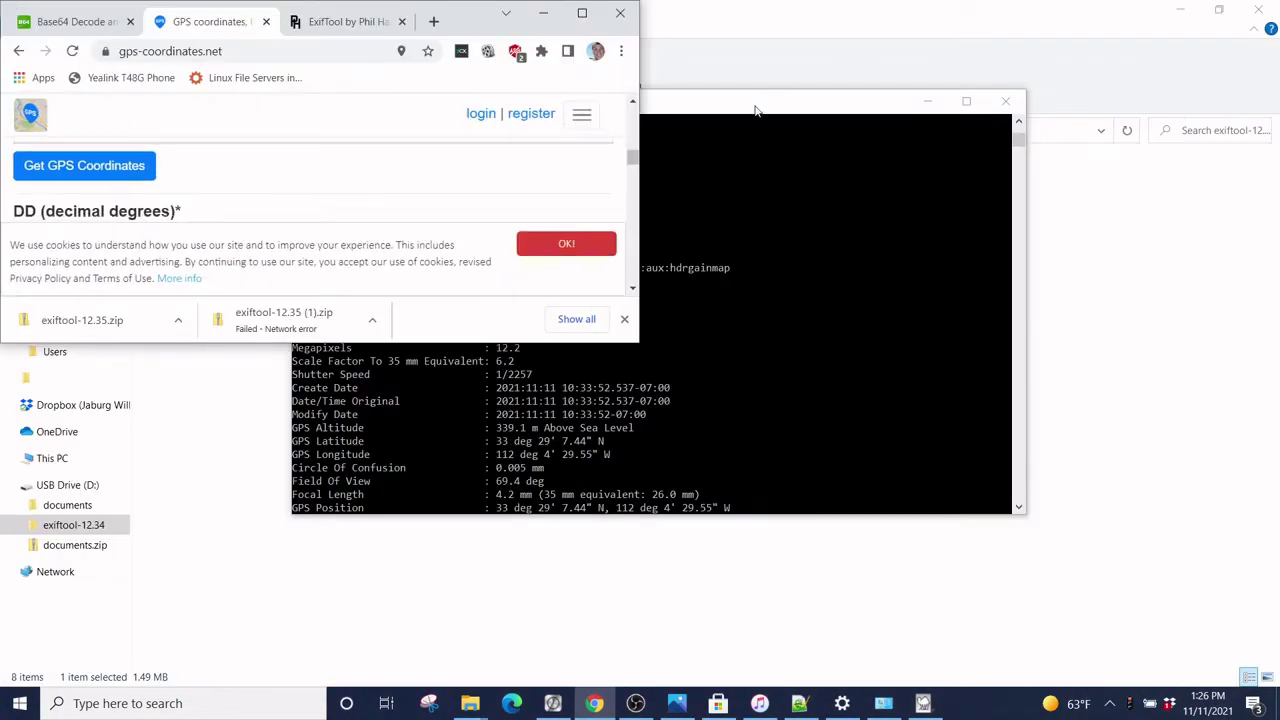
{"action": "left_click_drag", "start_coordinate": [754, 104], "coordinate": [1279, 104]}
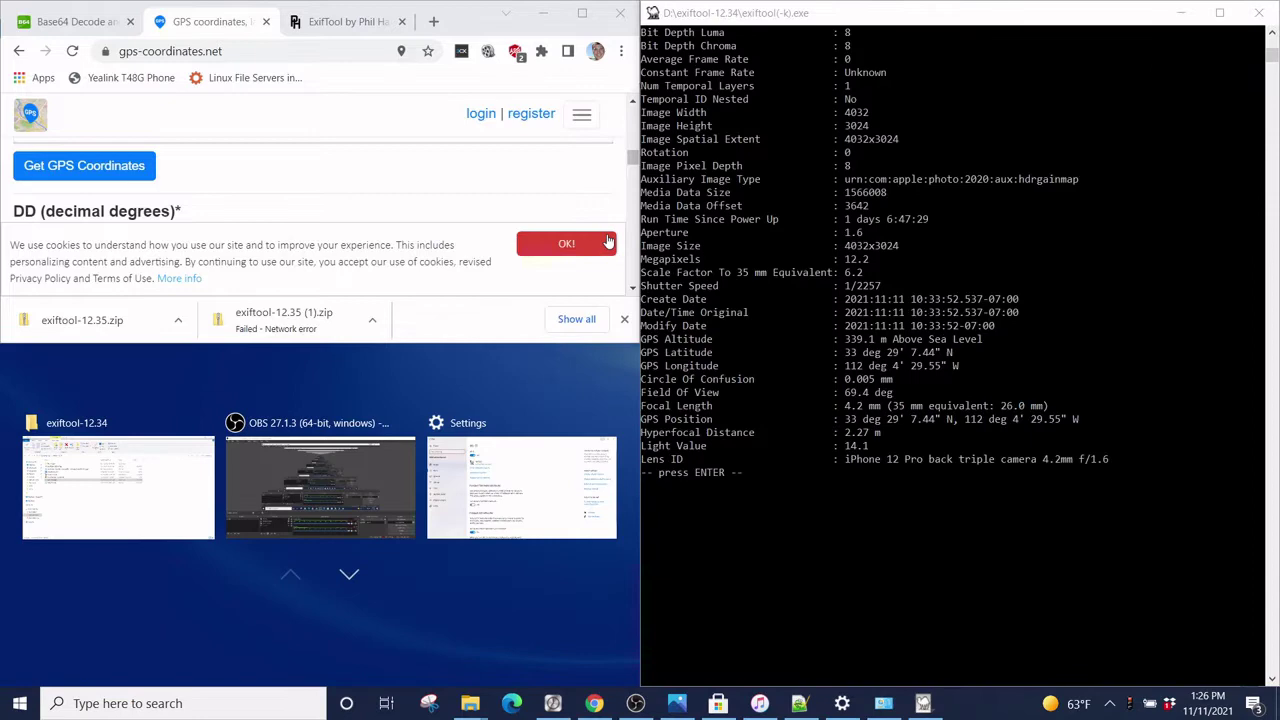
{"action": "left_click", "coordinate": [505, 13]}
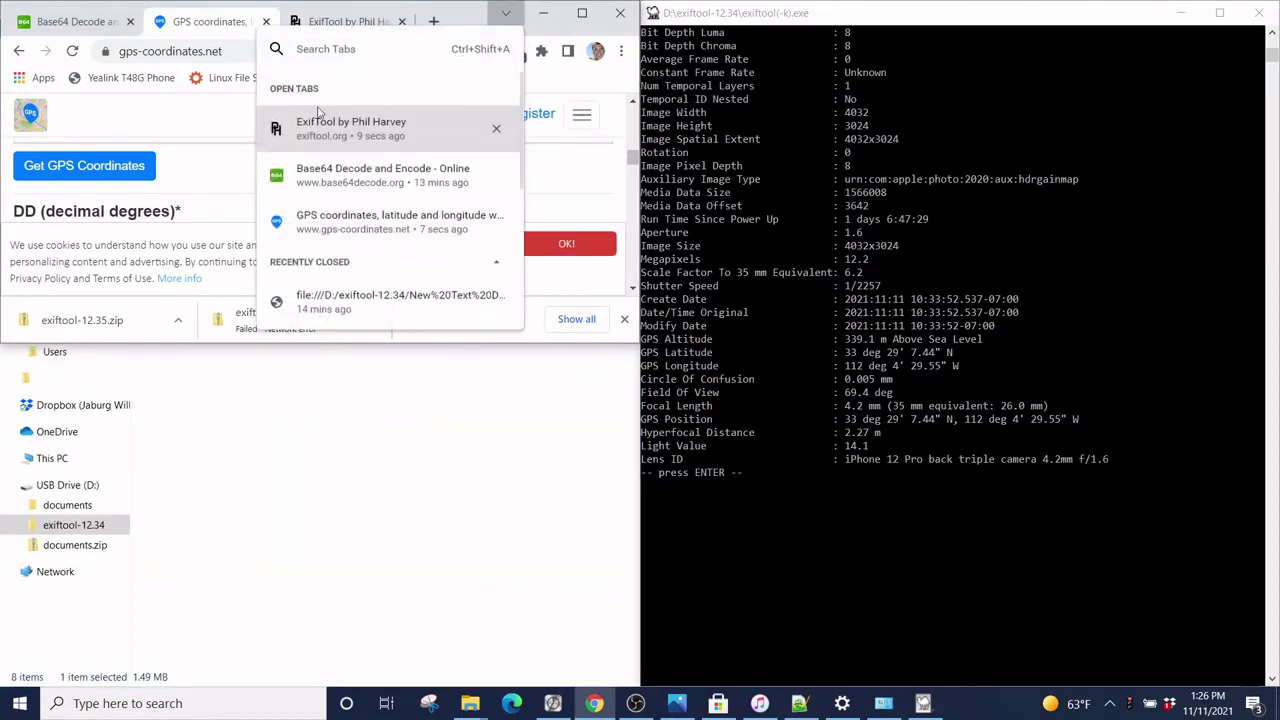
{"action": "left_click", "coordinate": [582, 13]}
{"action": "left_click_drag", "start_coordinate": [800, 12], "coordinate": [3, 192]}
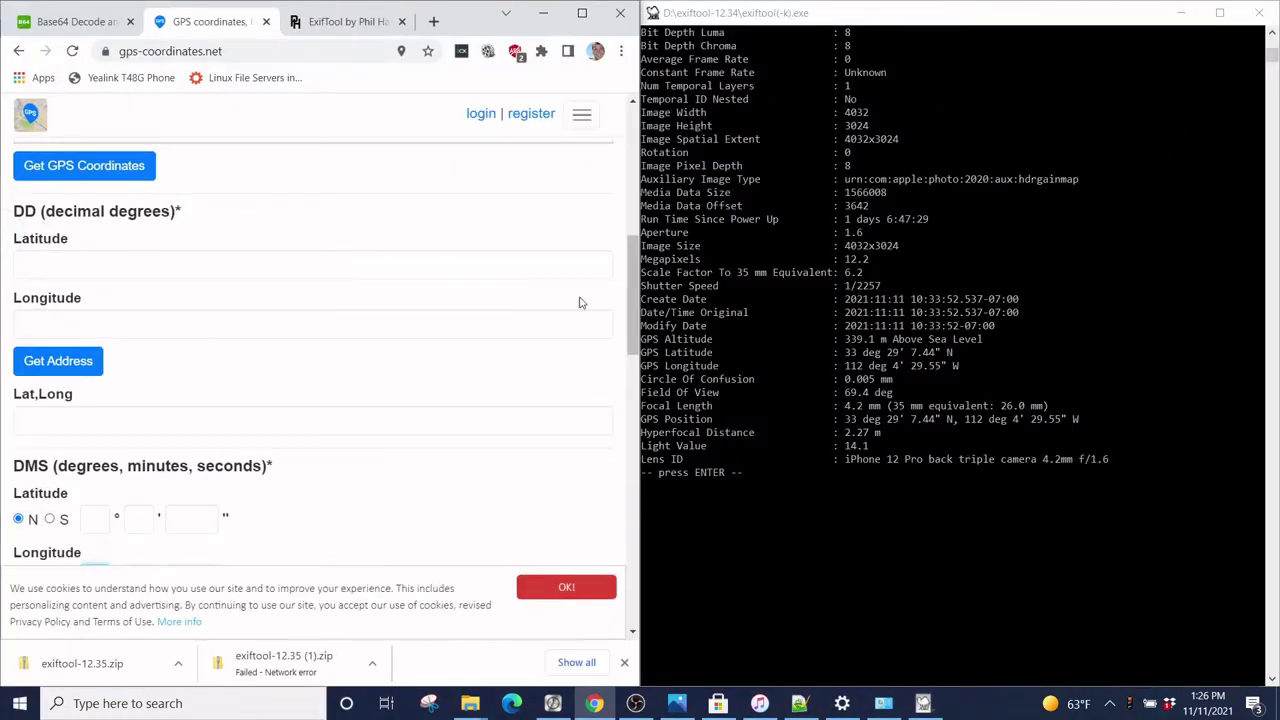
Enter the photo's latitude in the DMS converter as 33° 29' 7.44" N.
{"action": "scroll", "coordinate": [76, 344], "scroll_direction": "down", "scroll_amount": 3}
{"action": "scroll", "coordinate": [76, 344], "scroll_direction": "up", "scroll_amount": 1}
{"action": "left_click", "coordinate": [78, 345]}
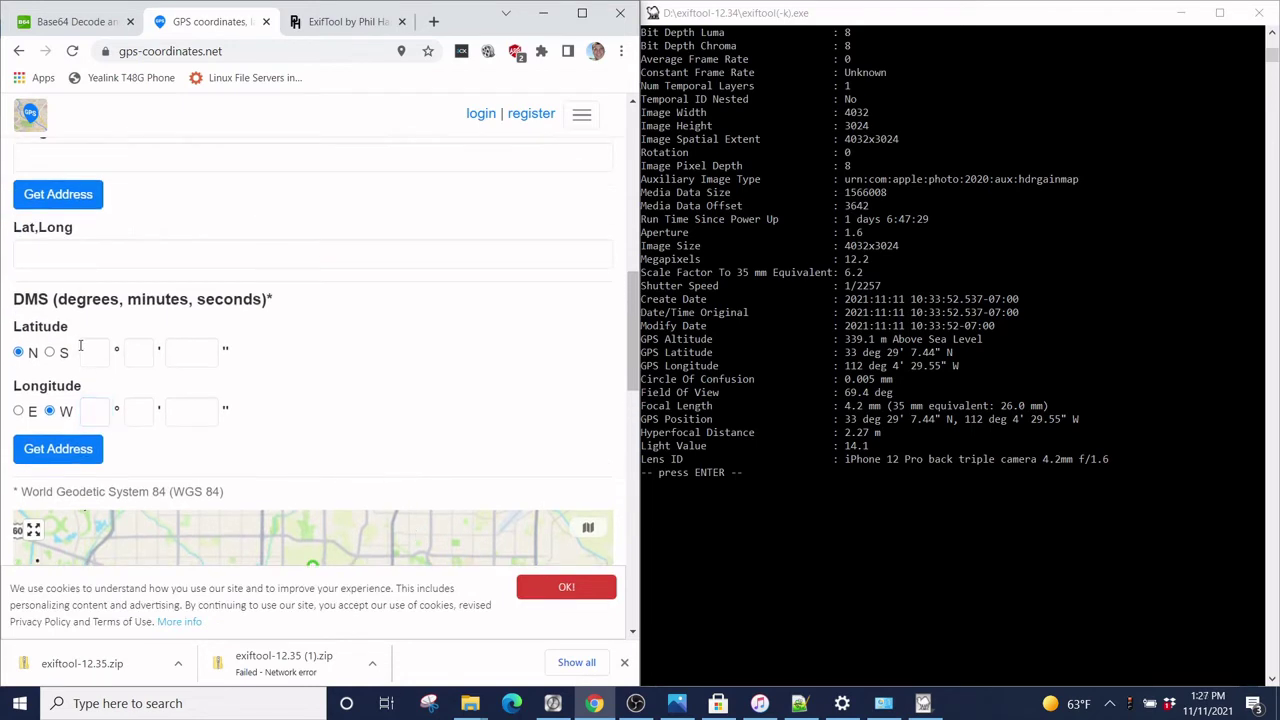
{"action": "left_click", "coordinate": [90, 352]}
{"action": "type", "text": "33"}
{"action": "left_click", "coordinate": [152, 345]}
{"action": "type", "text": "29"}
{"action": "left_click", "coordinate": [190, 355]}
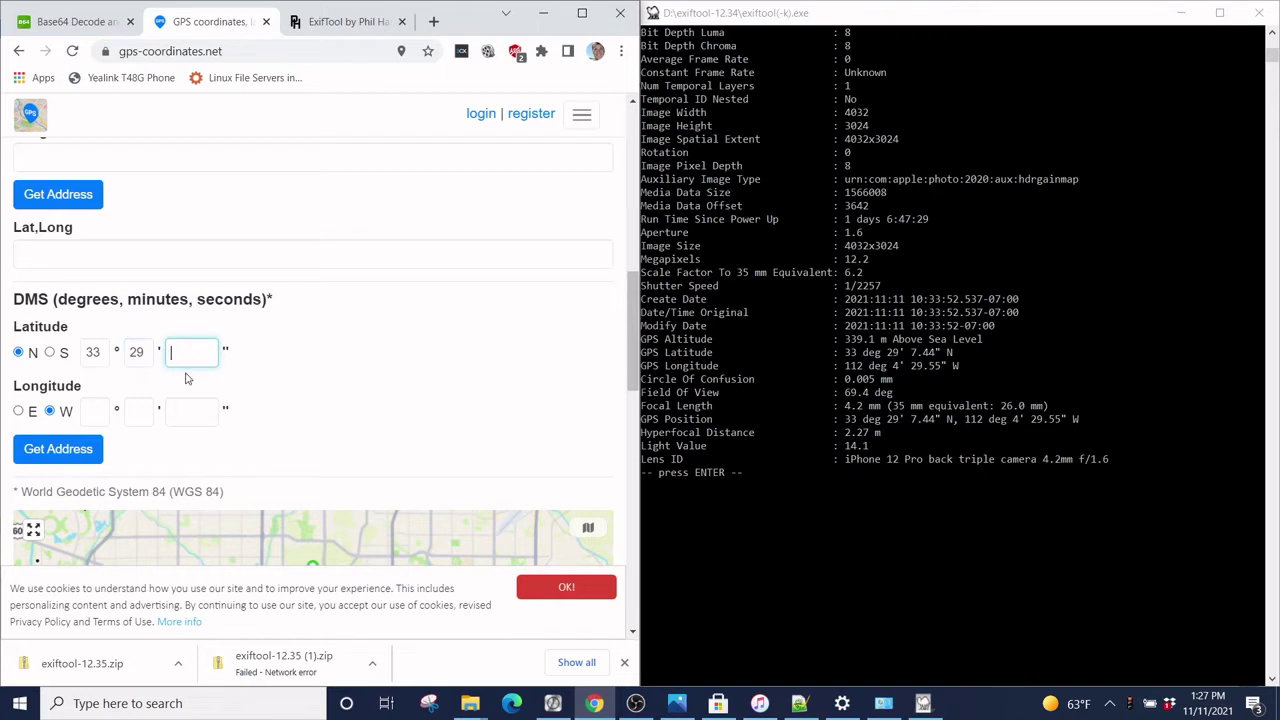
{"action": "type", "text": "7.44"}
Enter the DMS longitude as 112° 4' 29.55" W and look up the address for the coordinates.
{"action": "left_click", "coordinate": [90, 413]}
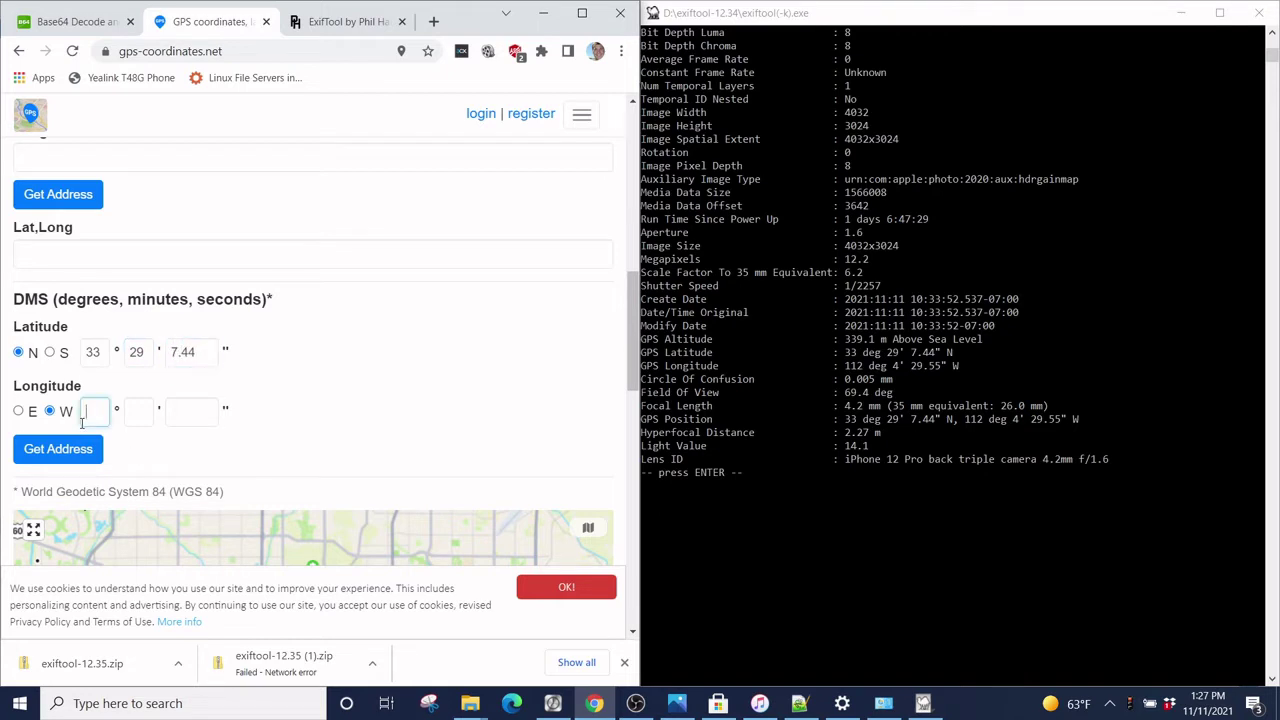
{"action": "type", "text": "112"}
{"action": "left_click", "coordinate": [139, 413]}
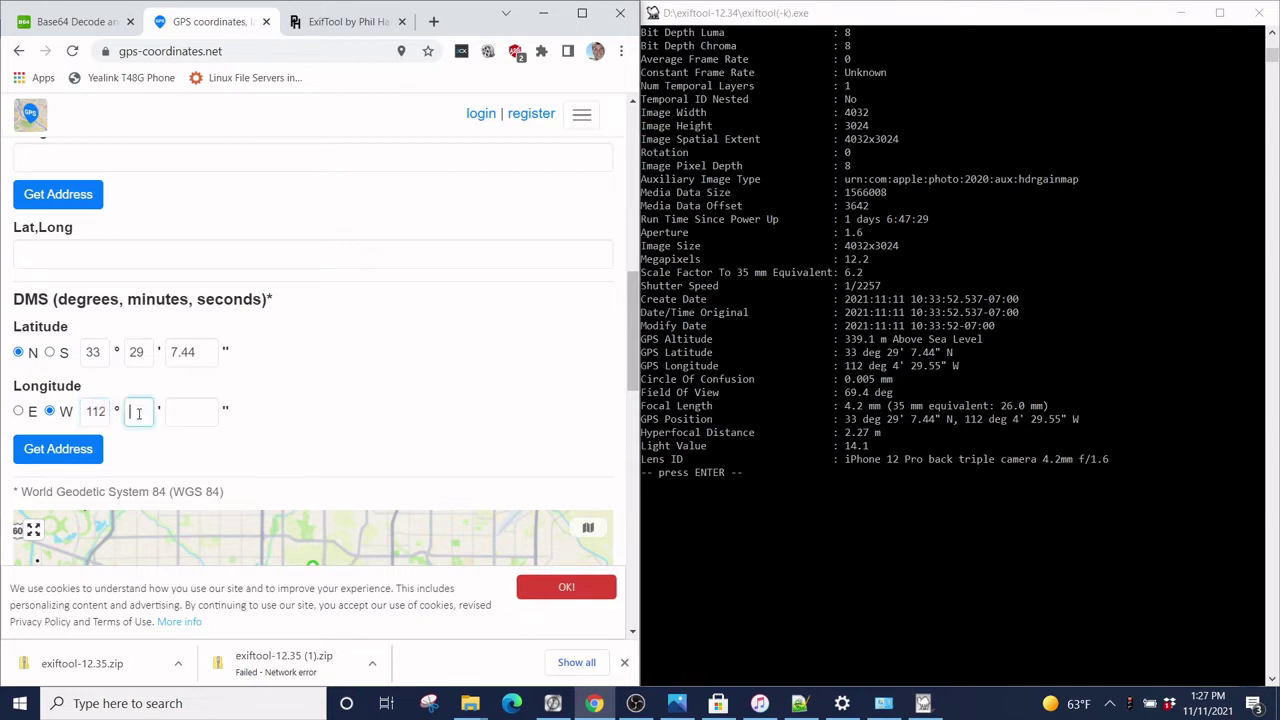
{"action": "type", "text": "4"}
{"action": "left_click", "coordinate": [206, 422]}
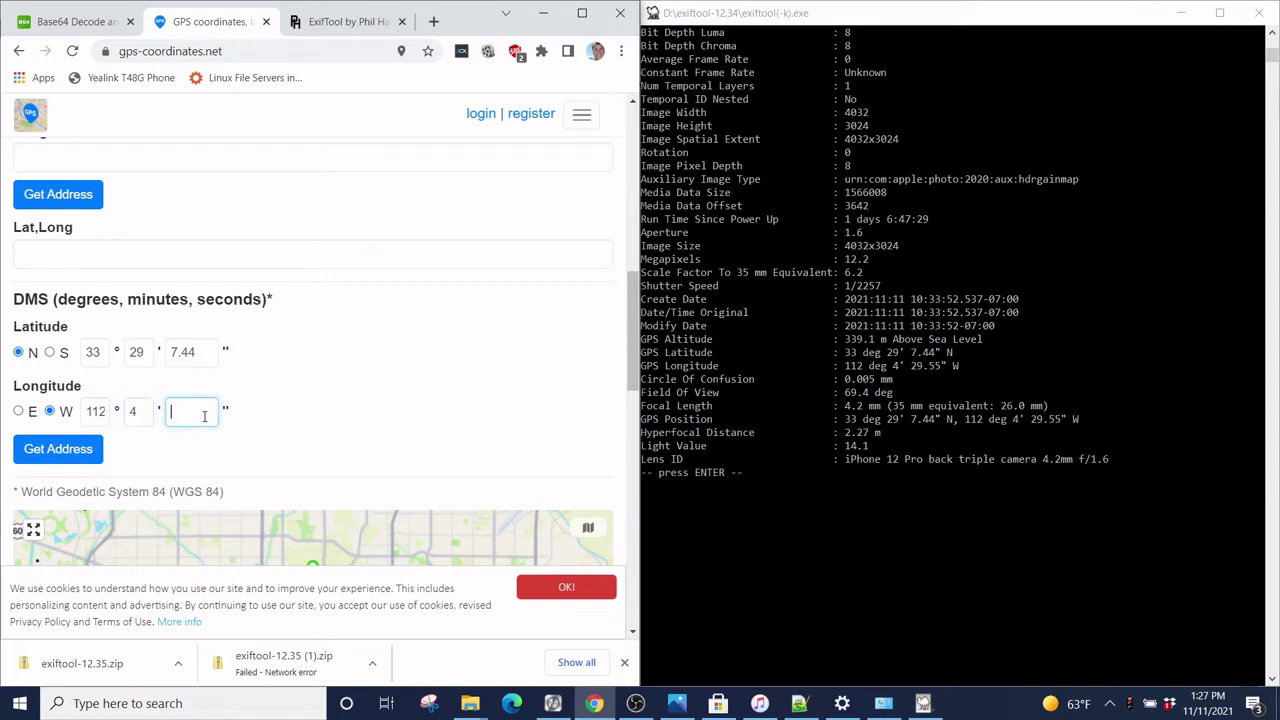
{"action": "type", "text": "29.55"}
{"action": "left_click", "coordinate": [92, 460]}
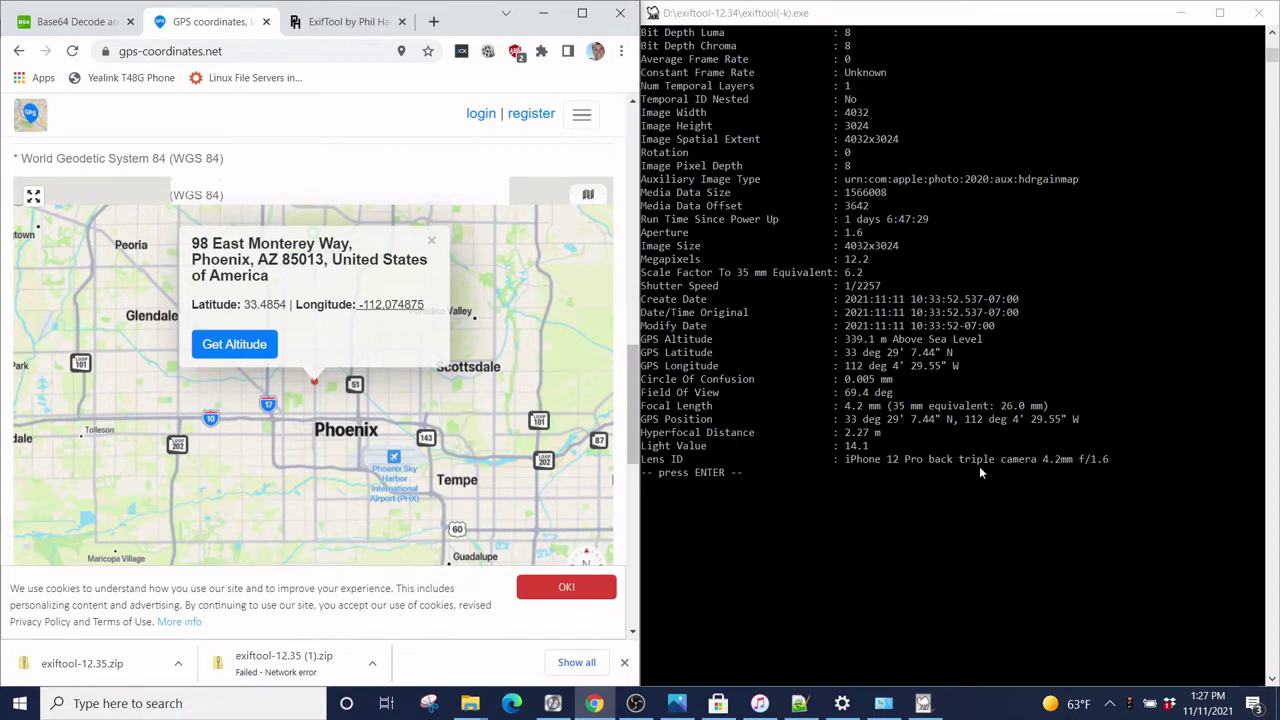
Review the HEIC photo's metadata from the first file details through camera, GPS reference and profile fields to the GPS position and lens ID.
{"action": "scroll", "coordinate": [968, 476], "scroll_direction": "up", "scroll_amount": 9}
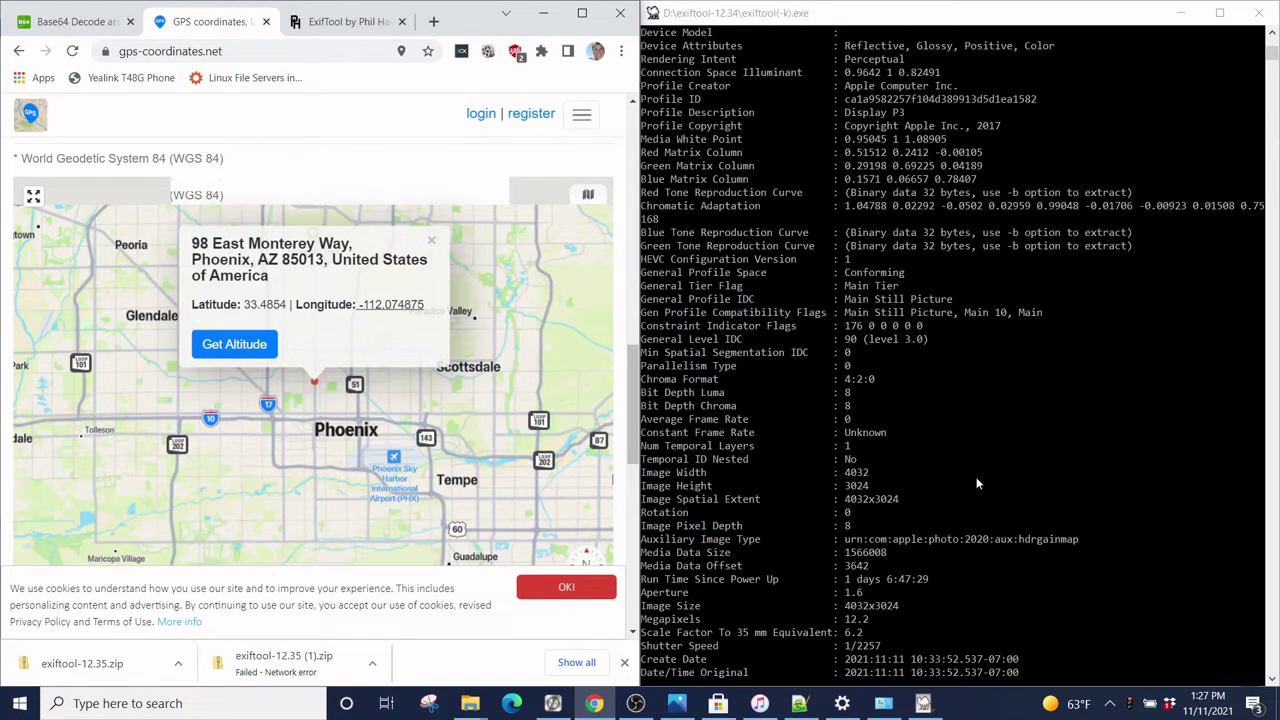
{"action": "scroll", "coordinate": [977, 487], "scroll_direction": "up", "scroll_amount": 20}
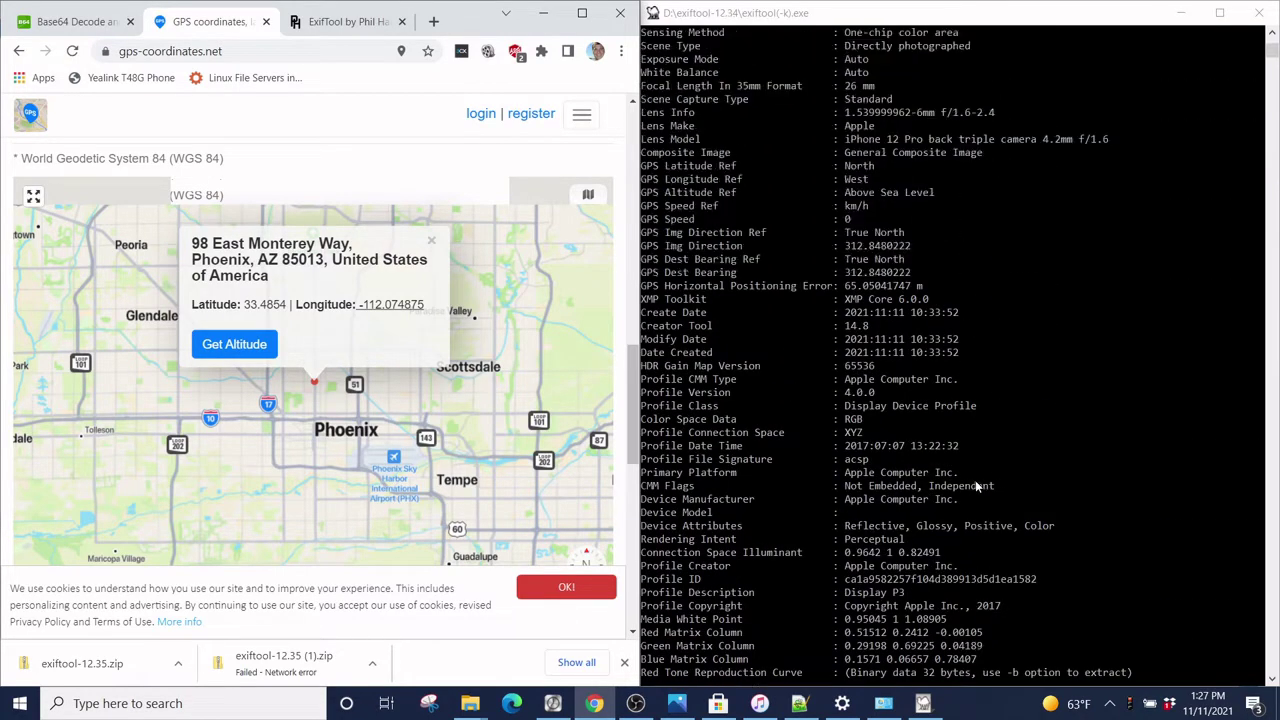
{"action": "scroll", "coordinate": [977, 487], "scroll_direction": "up", "scroll_amount": 12}
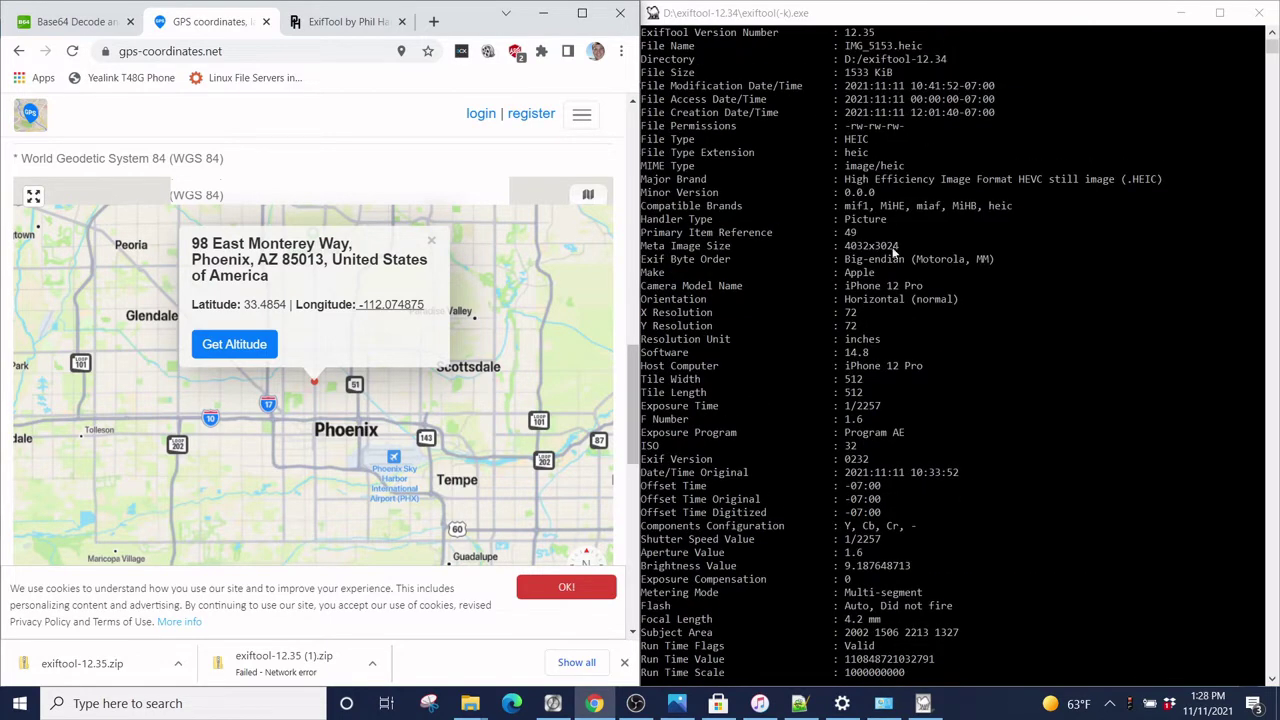
{"action": "scroll", "coordinate": [880, 372], "scroll_direction": "down", "scroll_amount": 4}
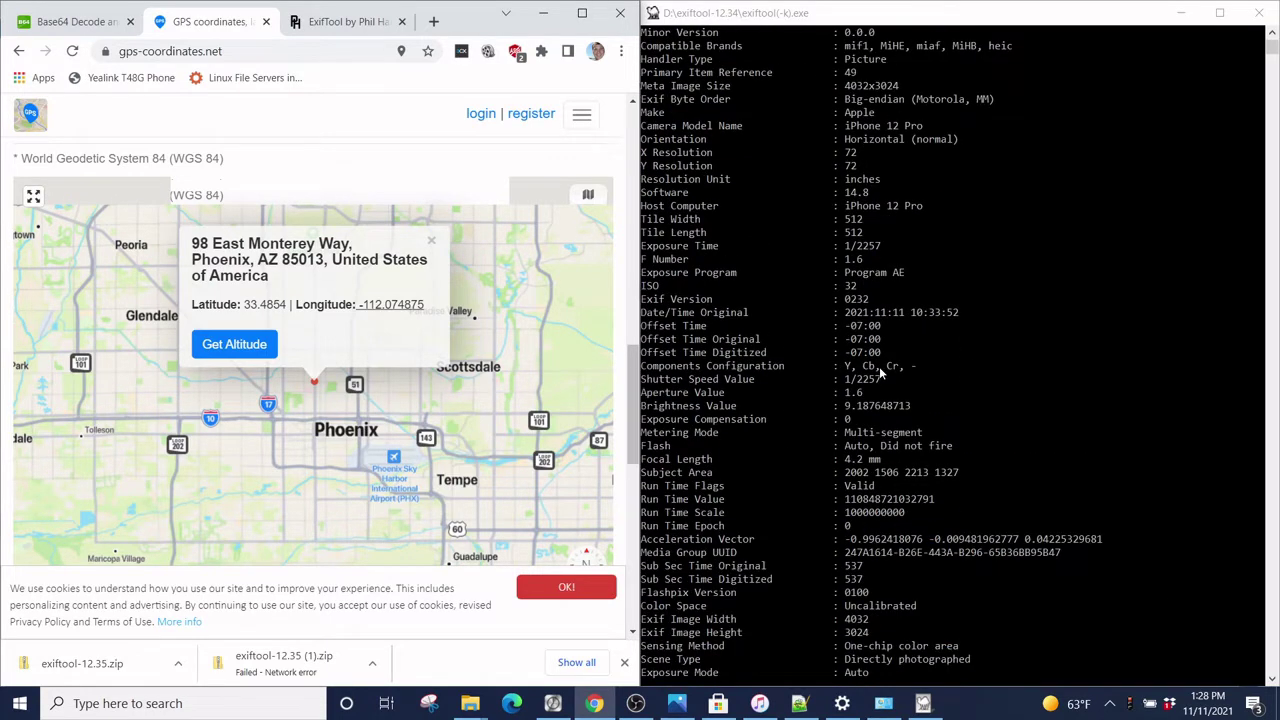
{"action": "scroll", "coordinate": [880, 372], "scroll_direction": "down", "scroll_amount": 9}
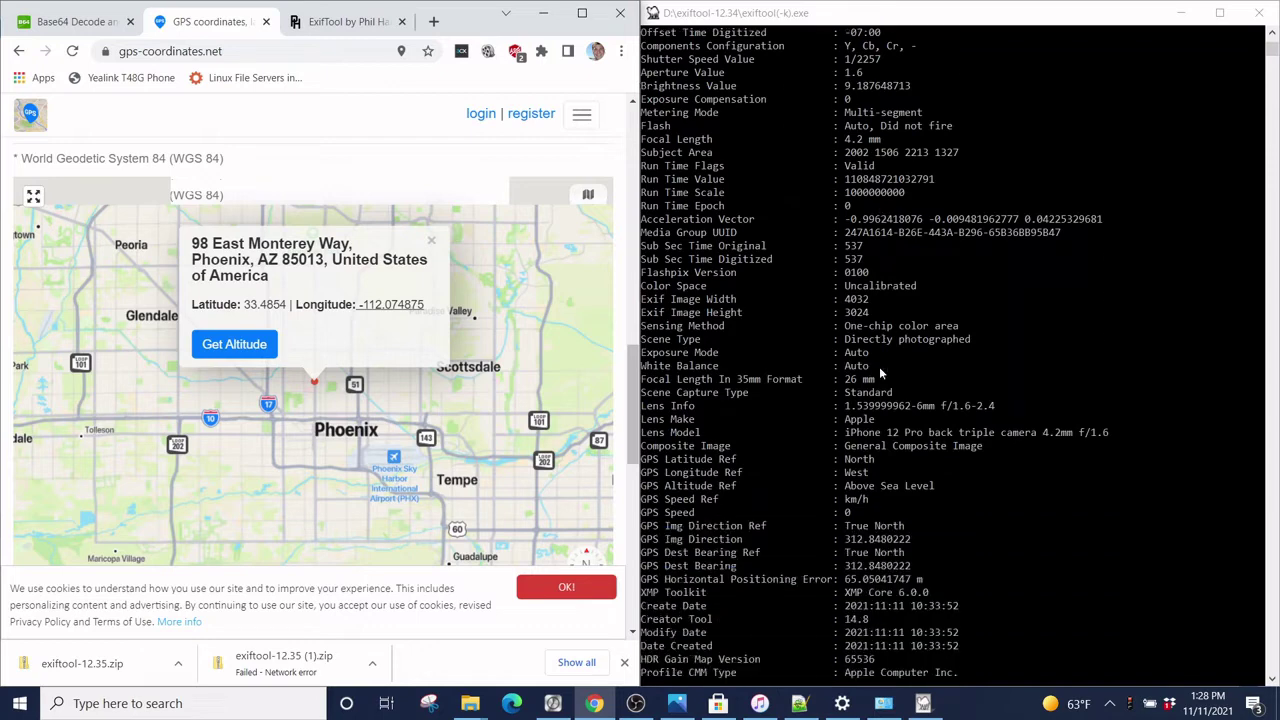
{"action": "scroll", "coordinate": [879, 366], "scroll_direction": "down", "scroll_amount": 2}
{"action": "scroll", "coordinate": [879, 366], "scroll_direction": "down", "scroll_amount": 3}
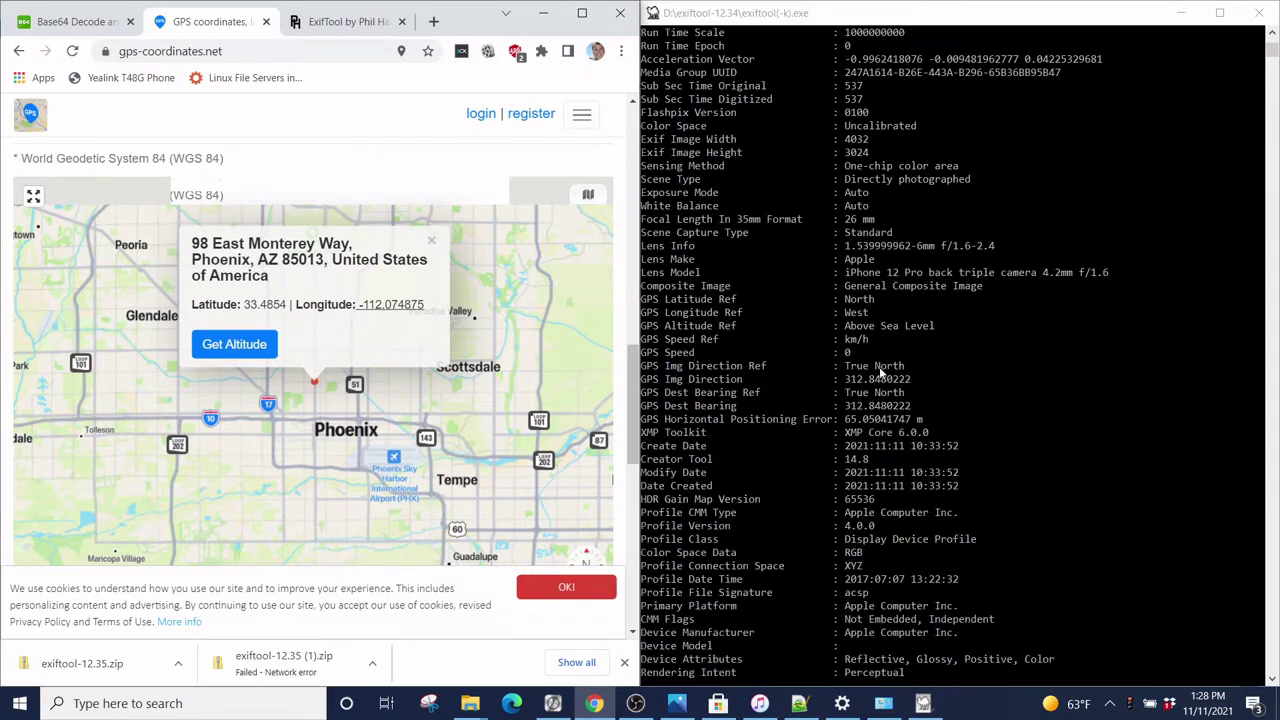
{"action": "scroll", "coordinate": [879, 366], "scroll_direction": "down", "scroll_amount": 4}
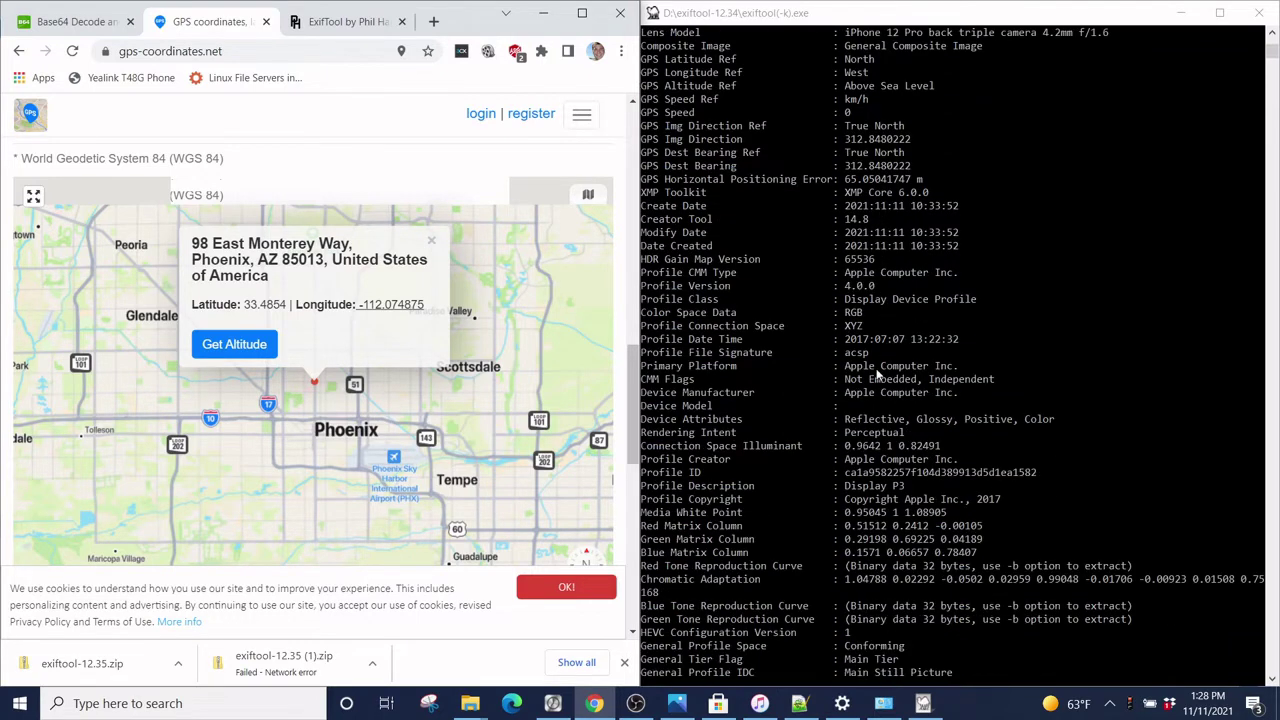
{"action": "scroll", "coordinate": [877, 373], "scroll_direction": "down", "scroll_amount": 2}
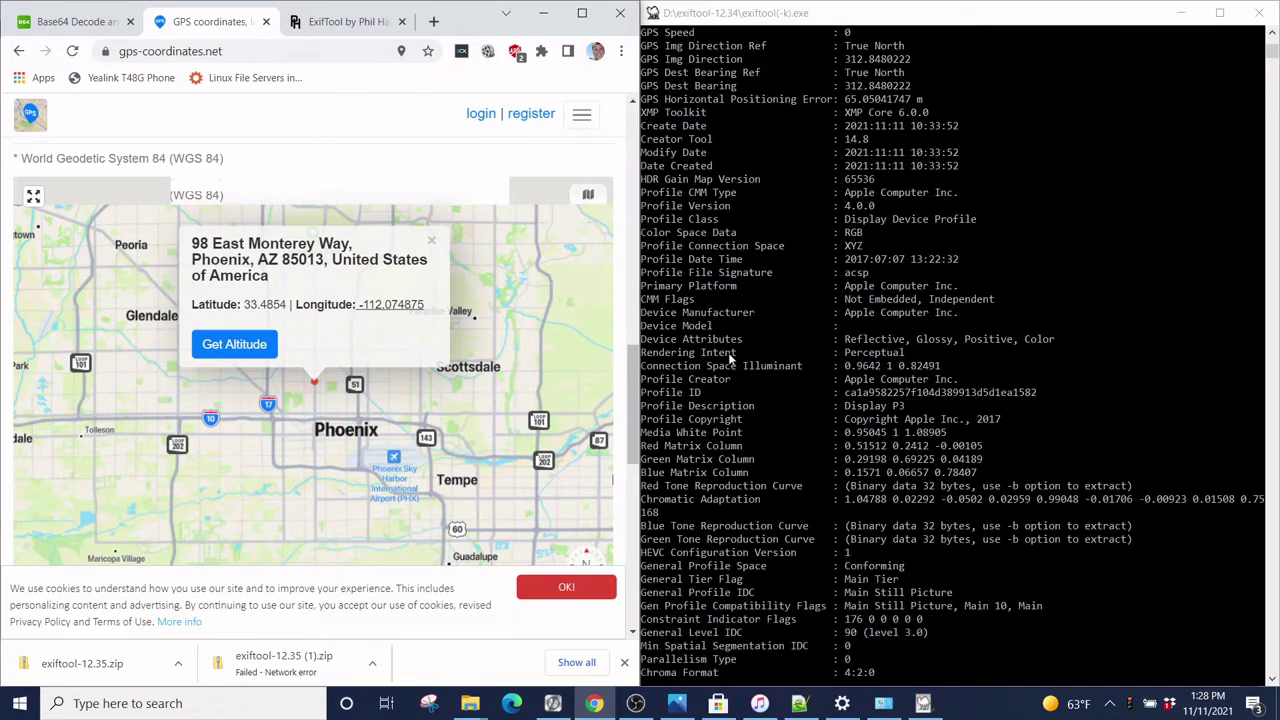
{"action": "left_click", "coordinate": [737, 387]}
{"action": "scroll", "coordinate": [921, 449], "scroll_direction": "down", "scroll_amount": 6}
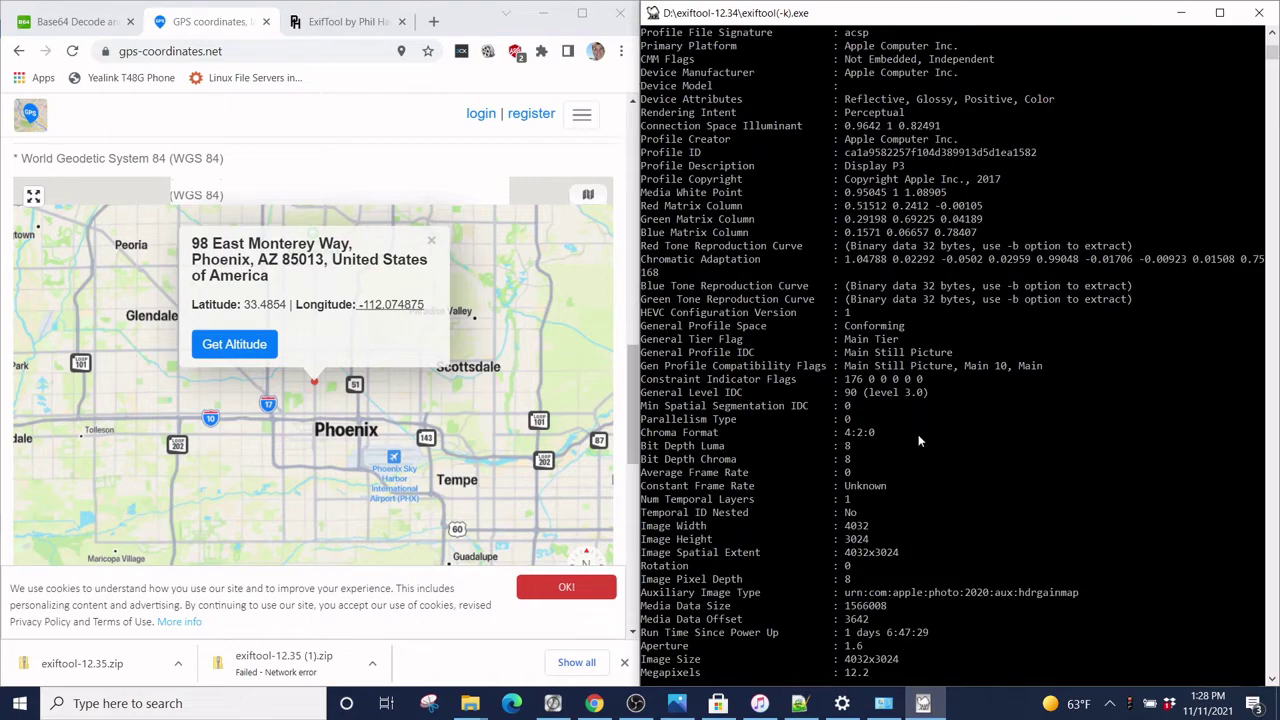
{"action": "scroll", "coordinate": [900, 470], "scroll_direction": "down", "scroll_amount": 5}
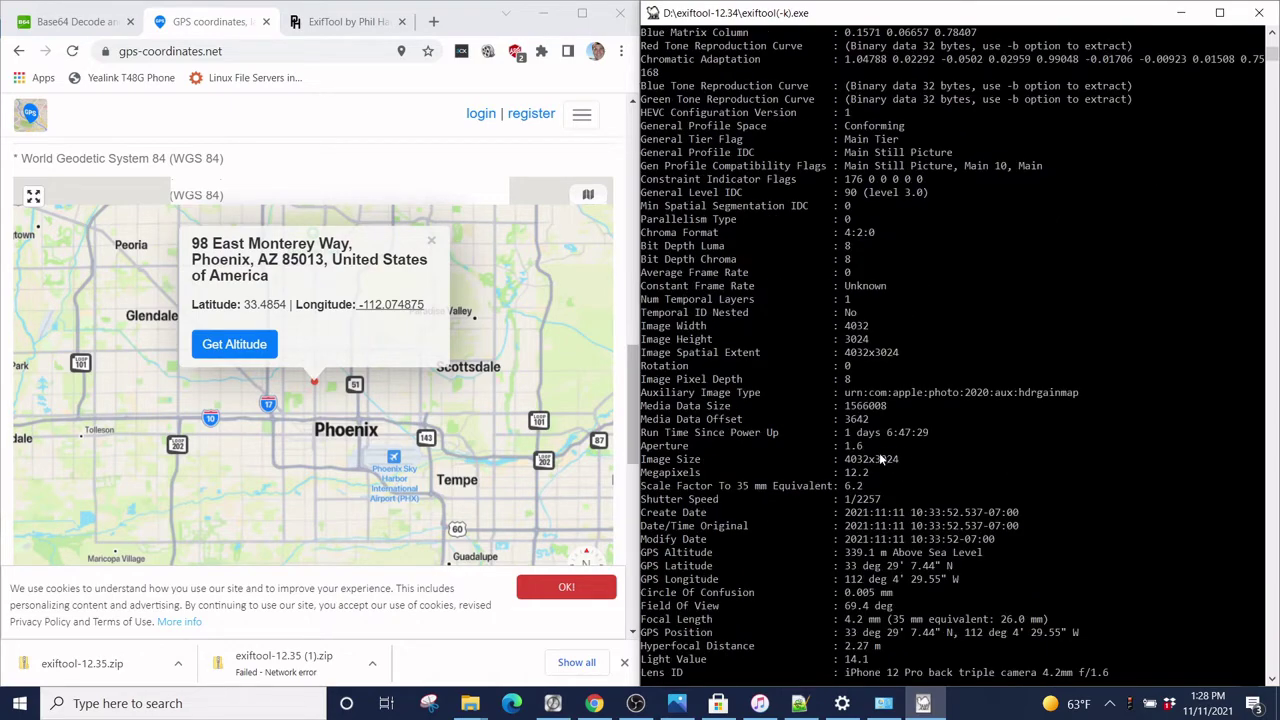
{"action": "scroll", "coordinate": [879, 458], "scroll_direction": "down", "scroll_amount": 4}
Go back over the metadata, examining the image size, lens, GPS direction, exposure and camera model fields.
{"action": "scroll", "coordinate": [879, 458], "scroll_direction": "up", "scroll_amount": 14}
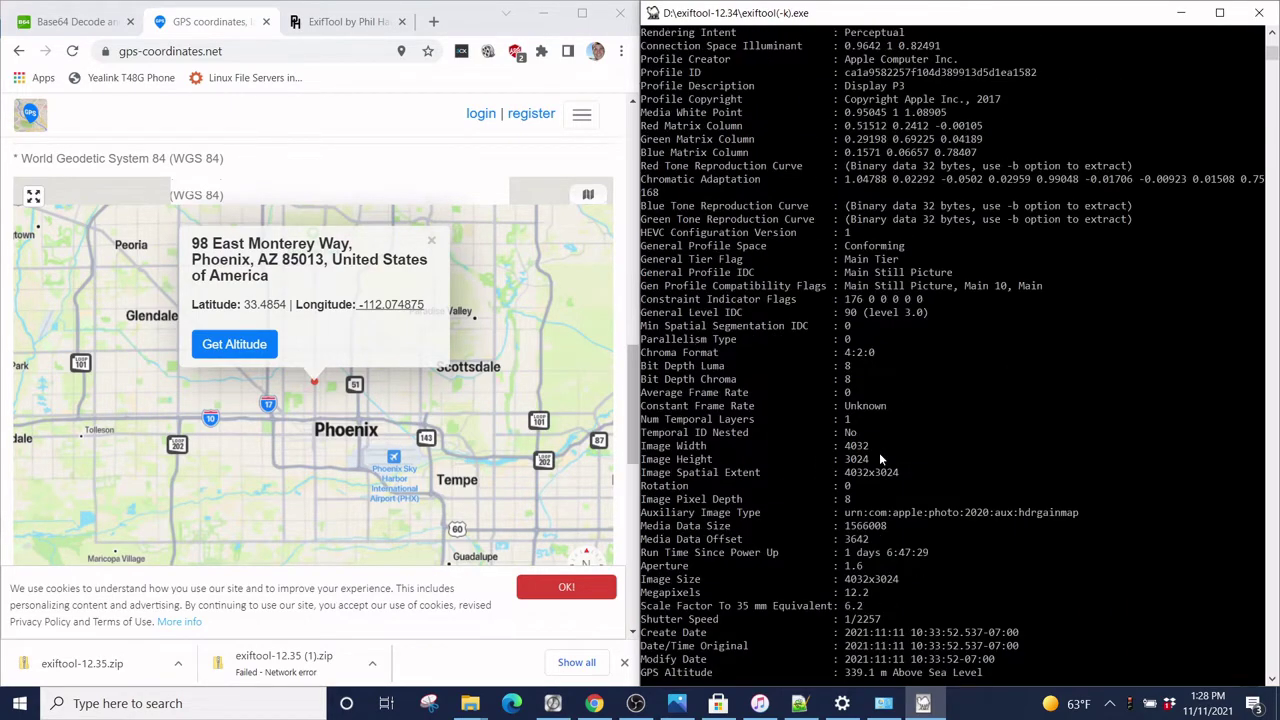
{"action": "scroll", "coordinate": [879, 458], "scroll_direction": "up", "scroll_amount": 7}
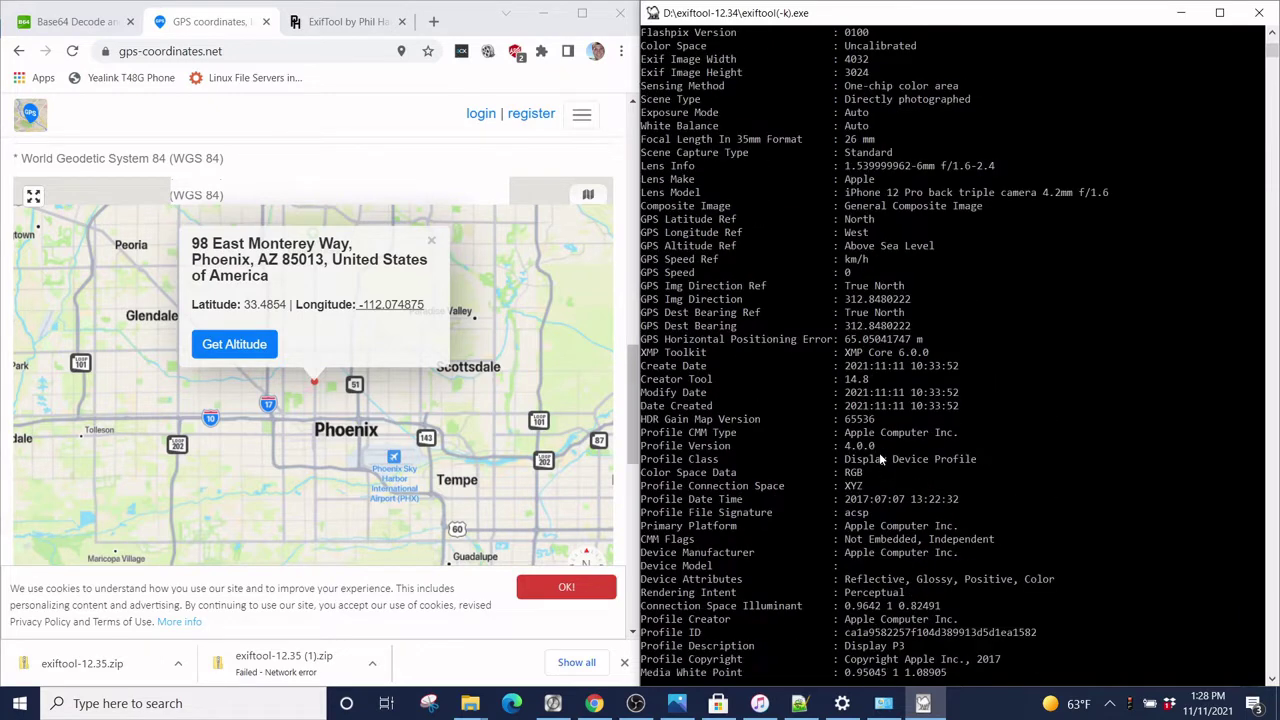
{"action": "scroll", "coordinate": [879, 458], "scroll_direction": "up", "scroll_amount": 5}
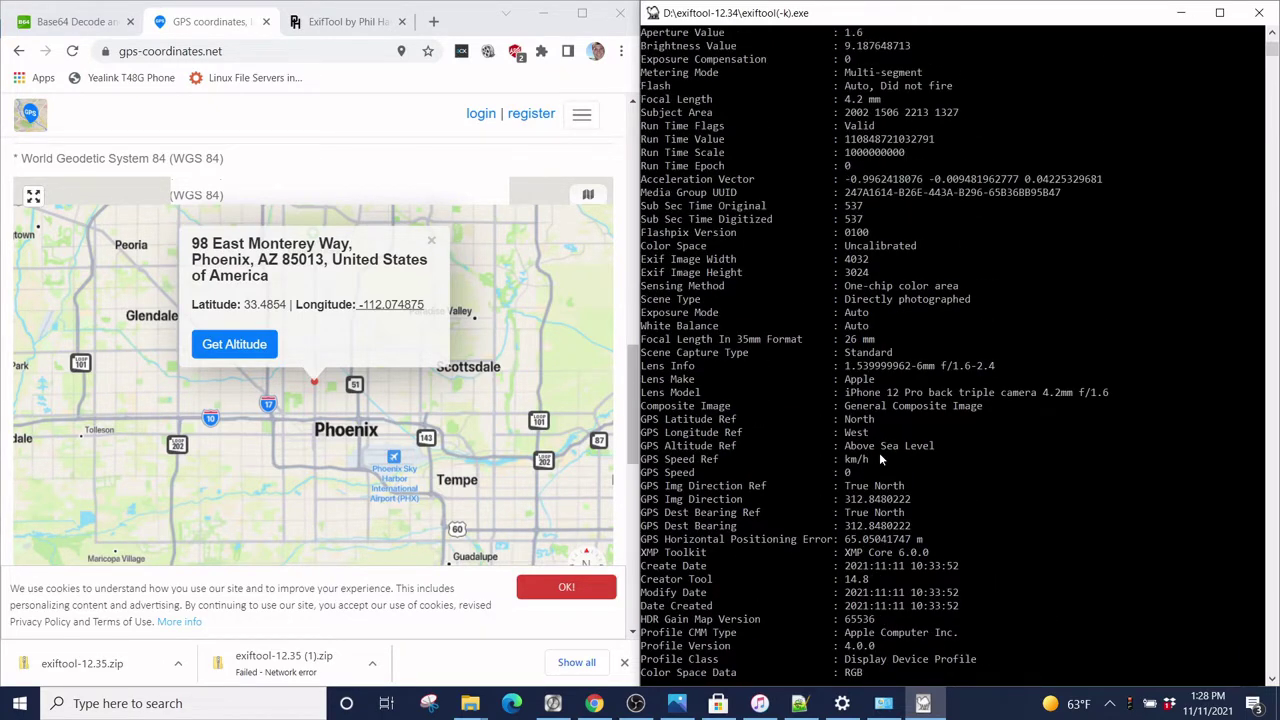
{"action": "scroll", "coordinate": [881, 459], "scroll_direction": "up", "scroll_amount": 10}
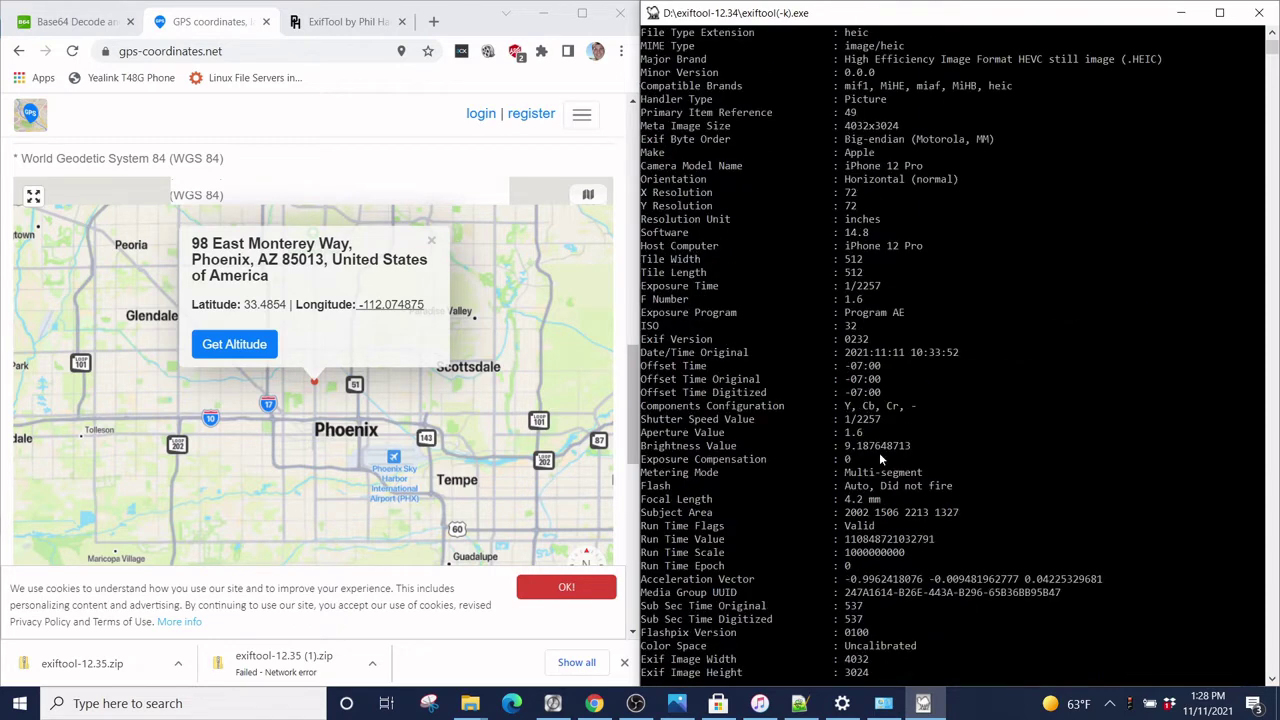
{"action": "scroll", "coordinate": [880, 458], "scroll_direction": "up", "scroll_amount": 1}
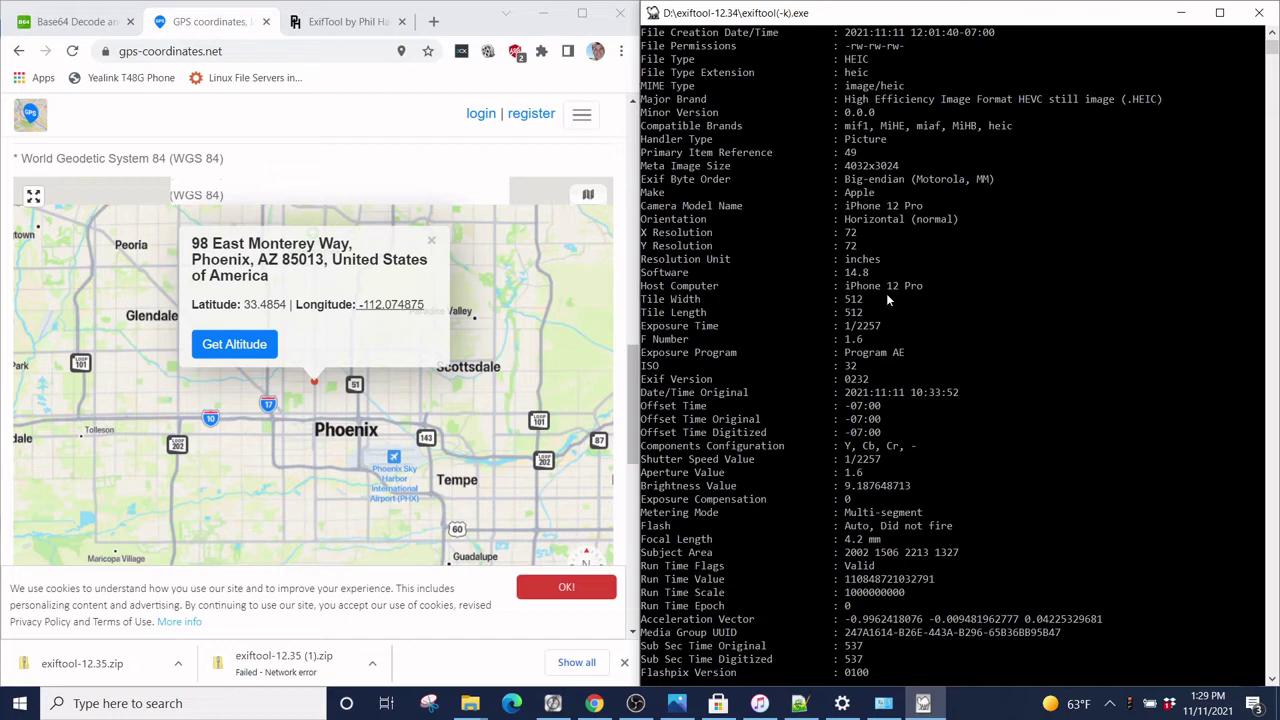
{"action": "scroll", "coordinate": [890, 295], "scroll_direction": "down", "scroll_amount": 20}
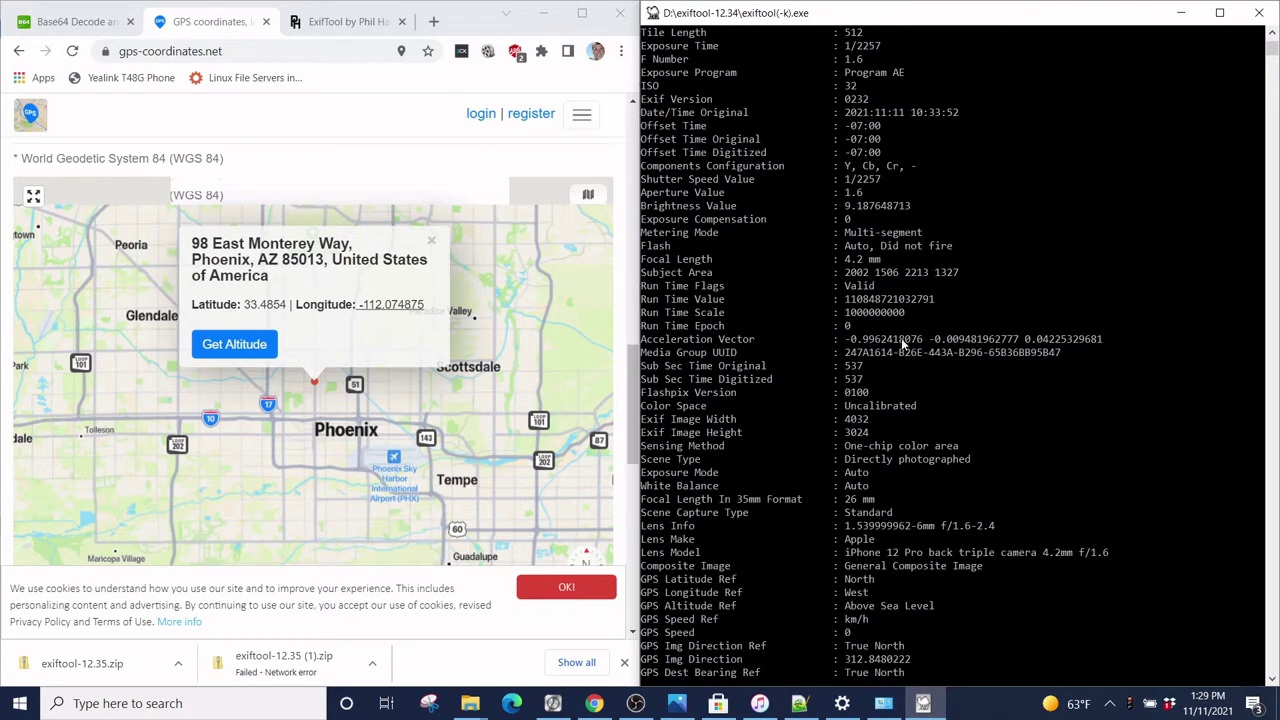
{"action": "scroll", "coordinate": [895, 295], "scroll_direction": "down", "scroll_amount": 15}
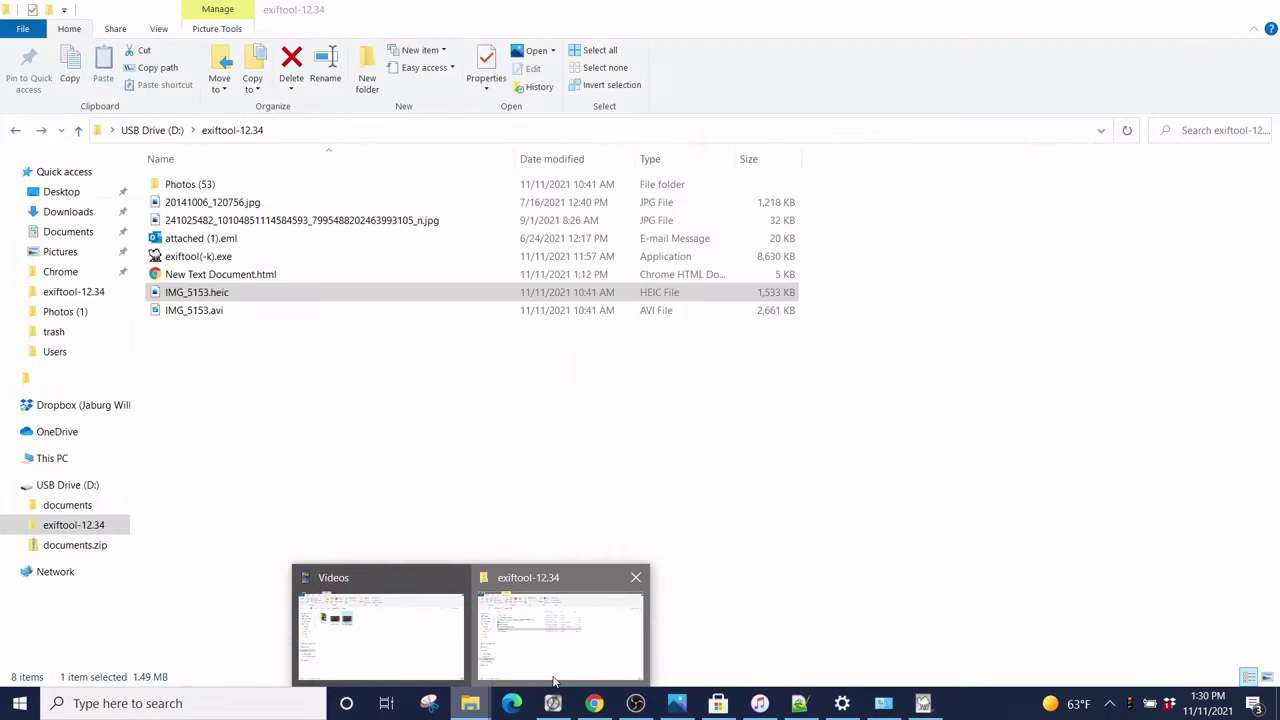
Return to the exiftool-12.34 folder in File Explorer and open 20141006_120756.jpg with exiftool(-k).exe.
{"action": "left_click", "coordinate": [560, 640]}
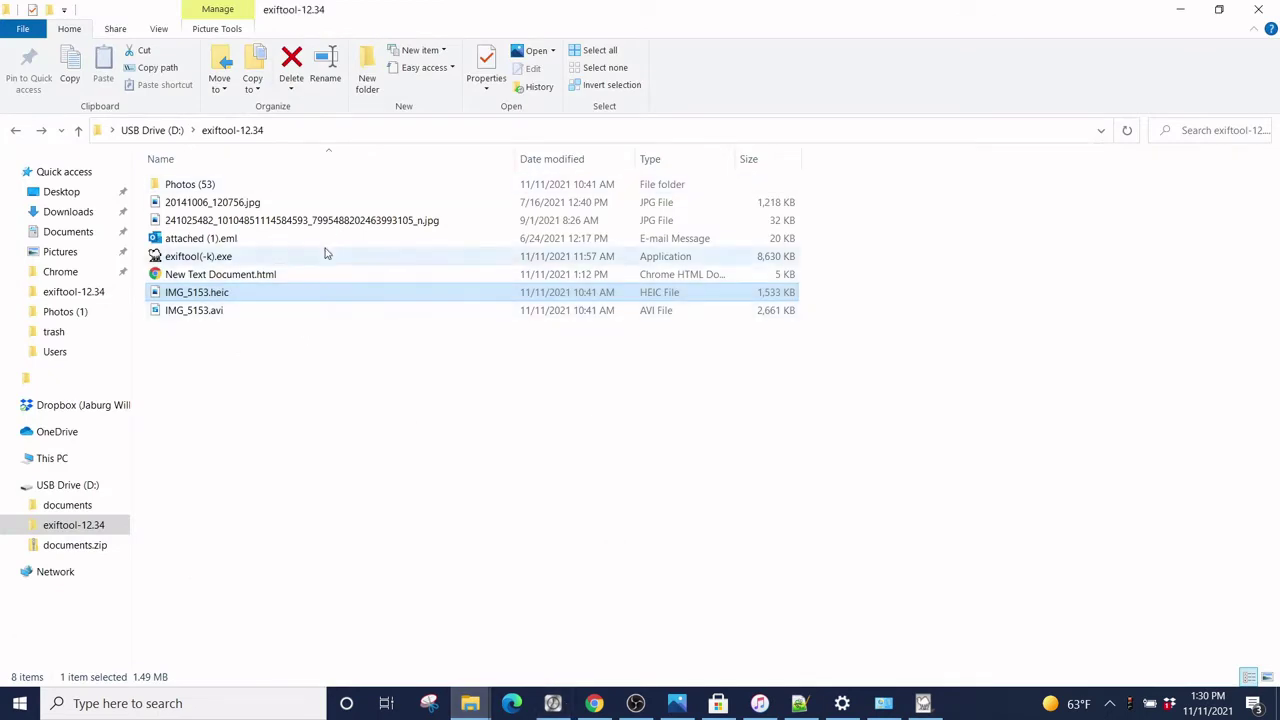
{"action": "left_click", "coordinate": [343, 222]}
{"action": "left_click", "coordinate": [323, 205]}
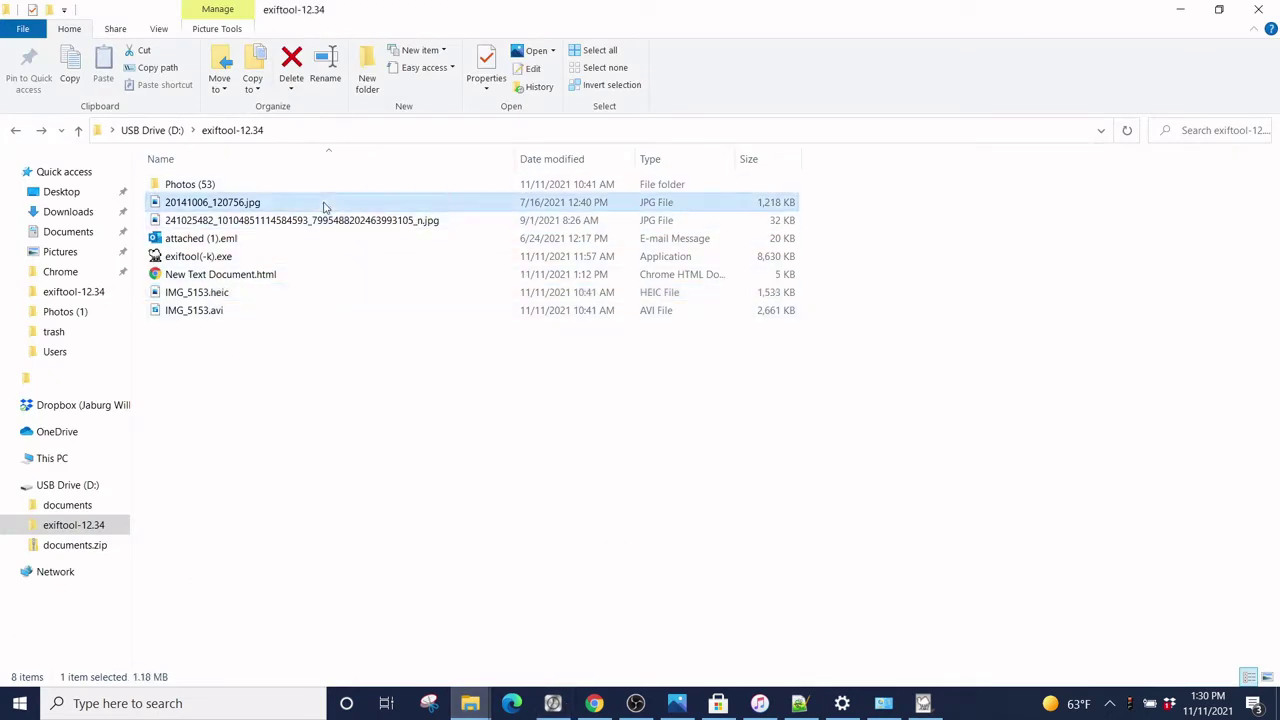
{"action": "left_click_drag", "start_coordinate": [289, 203], "coordinate": [360, 260]}
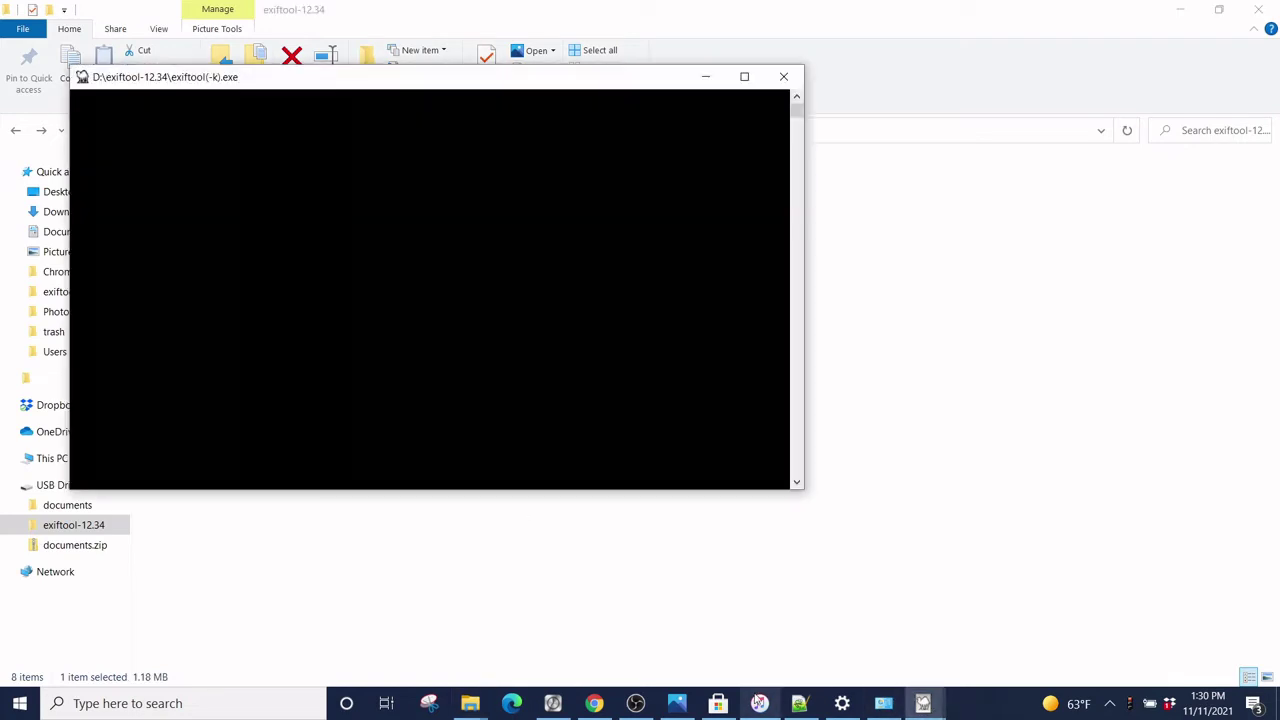
{"action": "mouse_move", "coordinate": [759, 703]}
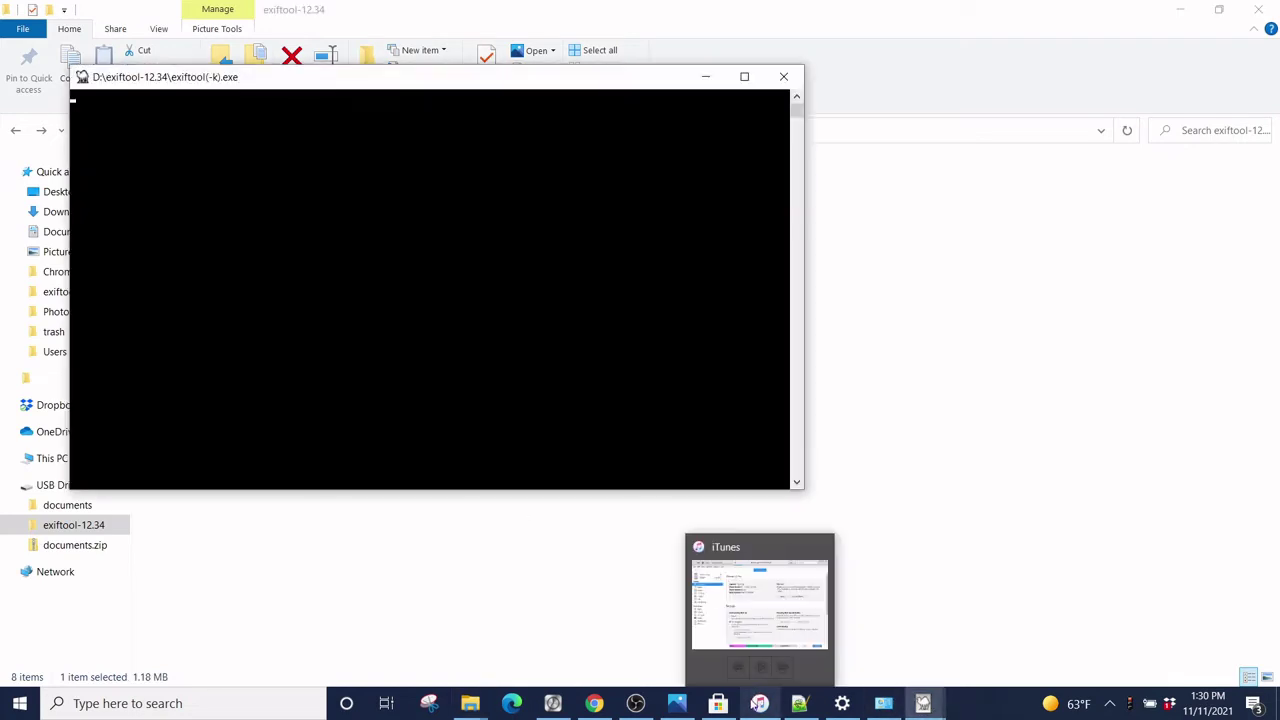
Examine the beginning of the JPG's metadata, covering the file name, file dates, camera make and model, and original date.
{"action": "scroll", "coordinate": [398, 240], "scroll_direction": "up", "scroll_amount": 8}
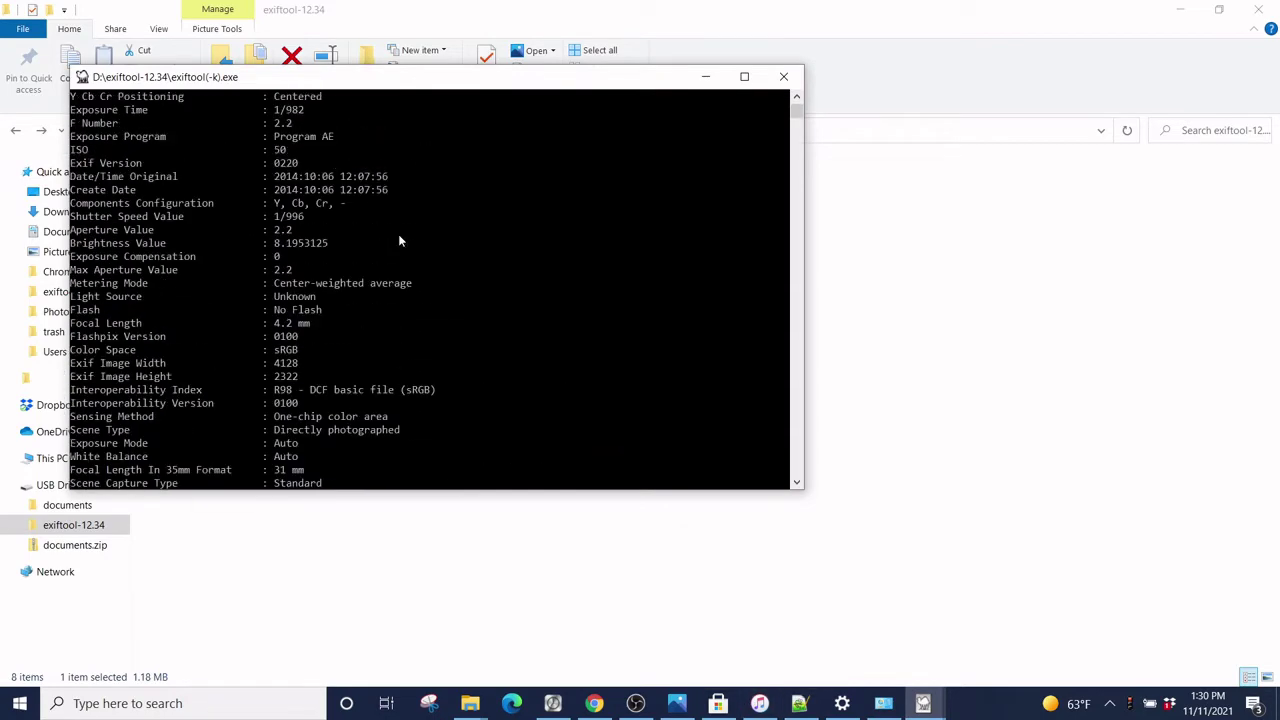
{"action": "scroll", "coordinate": [398, 240], "scroll_direction": "up", "scroll_amount": 7}
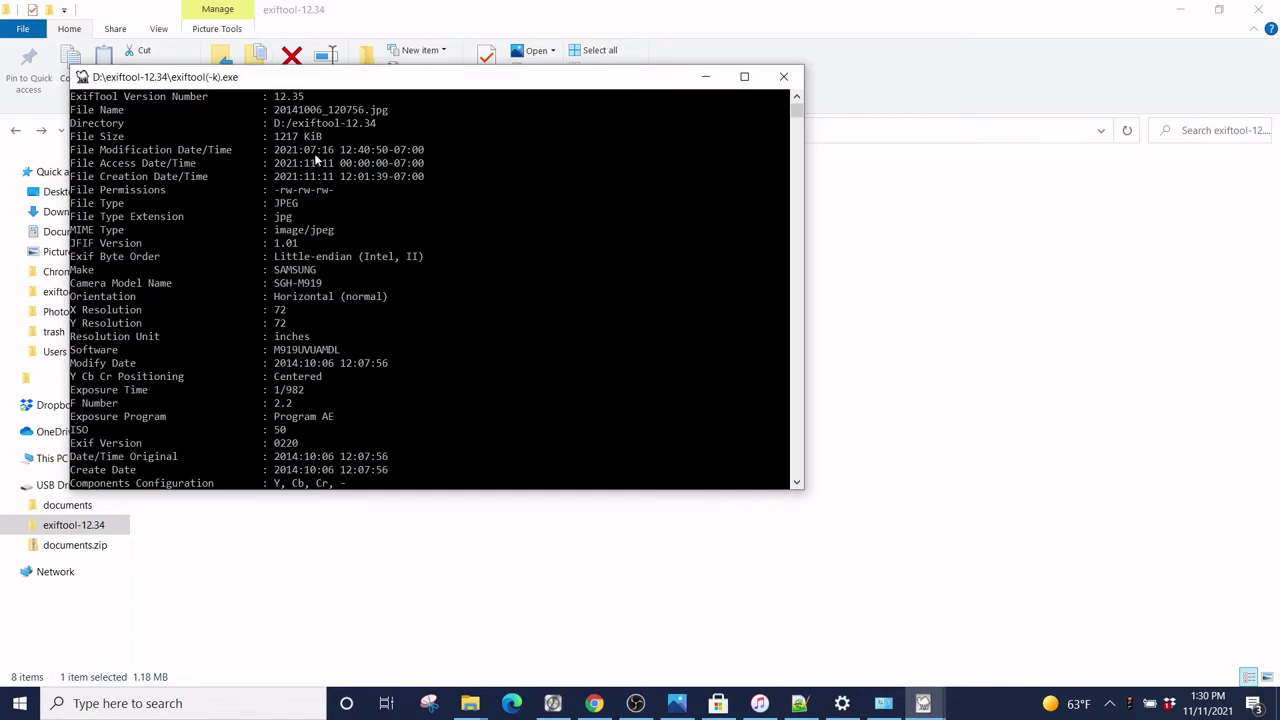
{"action": "left_click", "coordinate": [445, 95]}
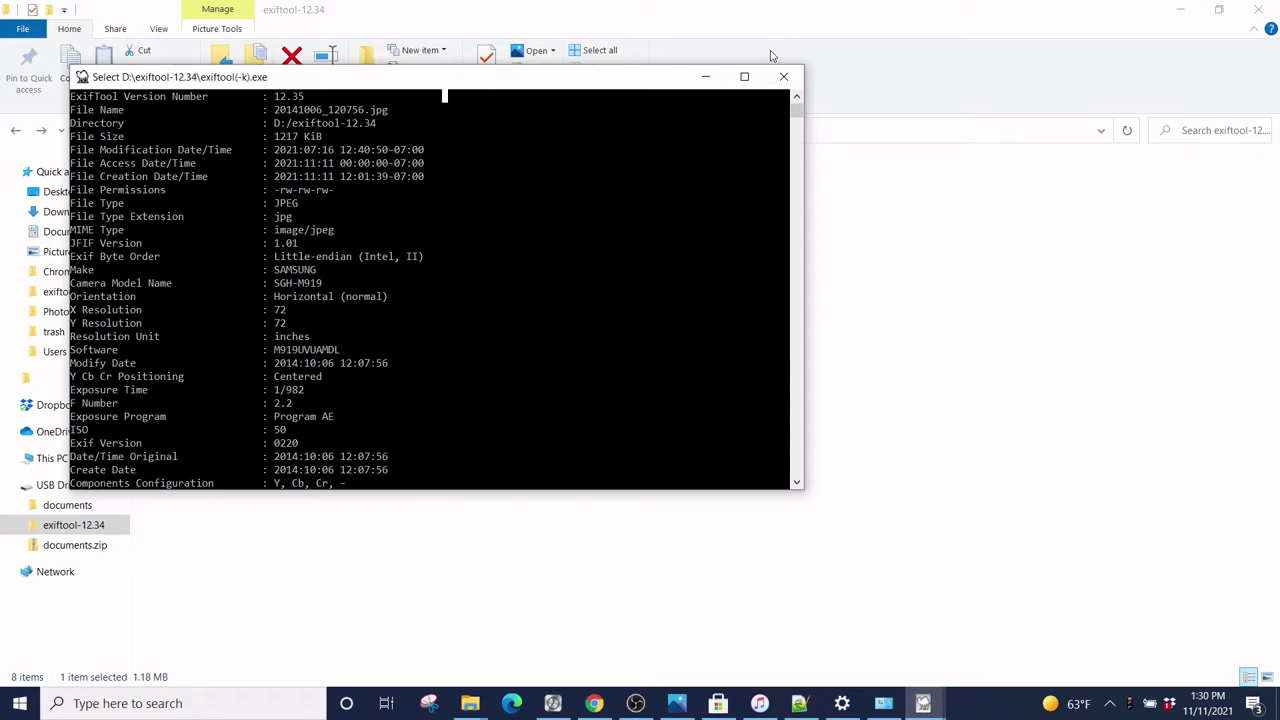
Maximize the JPG's metadata window, examine its date, exposure and image size fields, and highlight the Image Unique ID value.
{"action": "left_click", "coordinate": [744, 76]}
{"action": "scroll", "coordinate": [590, 123], "scroll_direction": "down", "scroll_amount": 5}
{"action": "scroll", "coordinate": [585, 128], "scroll_direction": "down", "scroll_amount": 8}
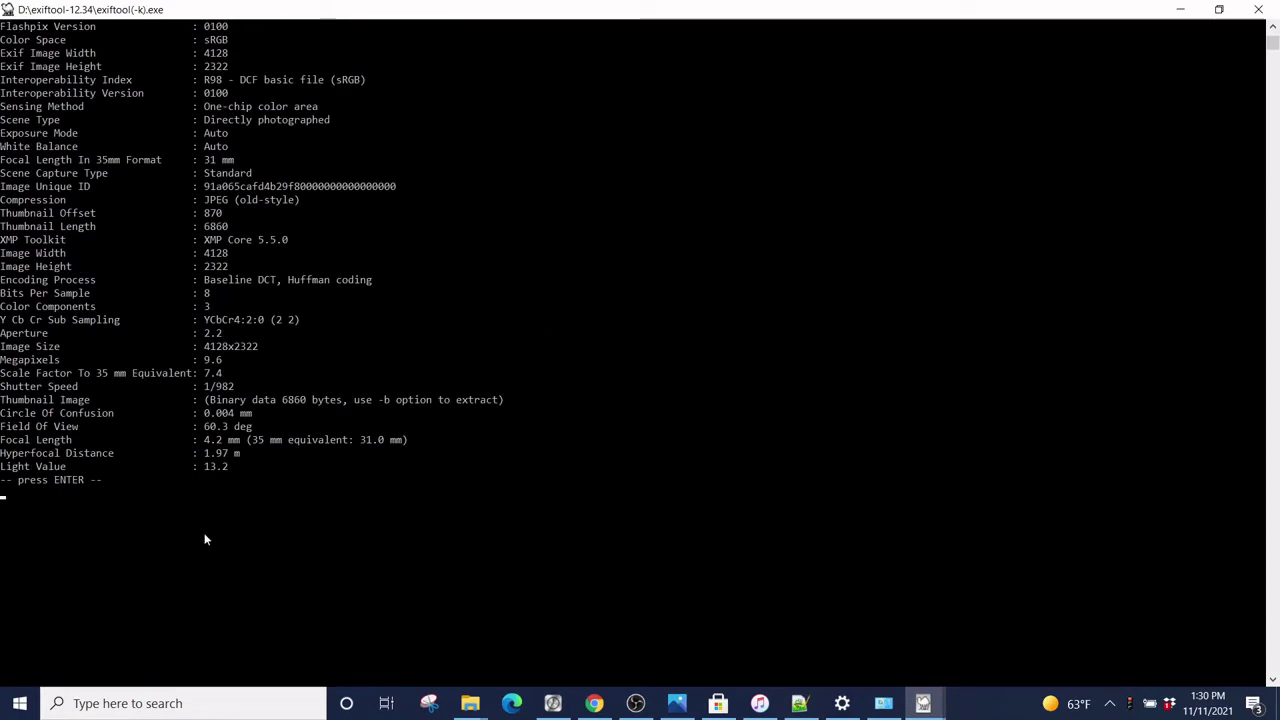
{"action": "scroll", "coordinate": [205, 535], "scroll_direction": "up", "scroll_amount": 7}
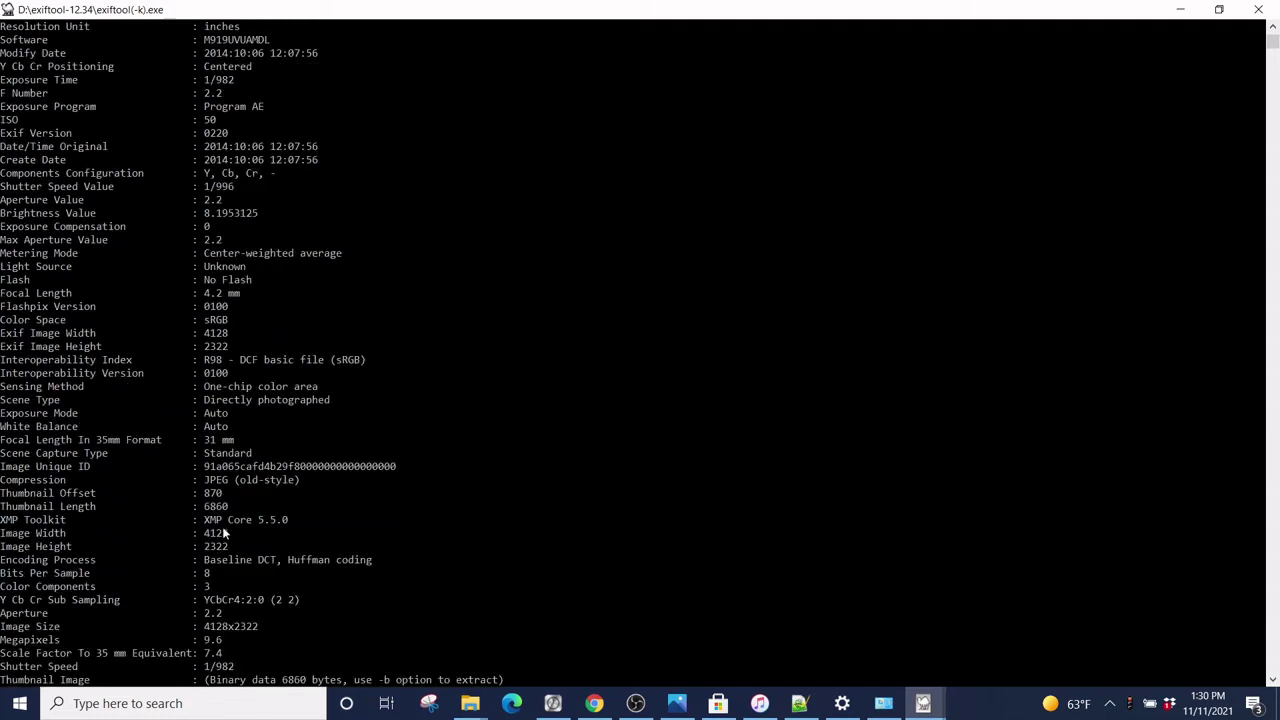
{"action": "scroll", "coordinate": [222, 540], "scroll_direction": "up", "scroll_amount": 1}
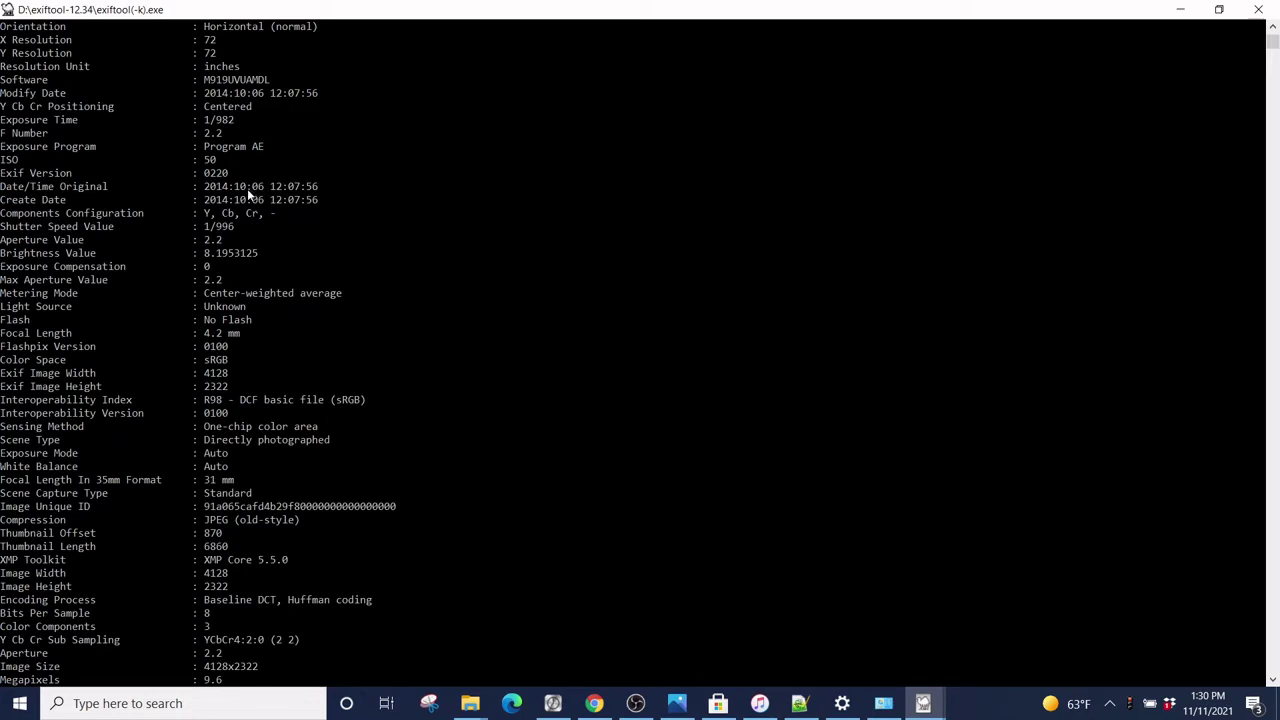
{"action": "scroll", "coordinate": [247, 188], "scroll_direction": "up", "scroll_amount": 1}
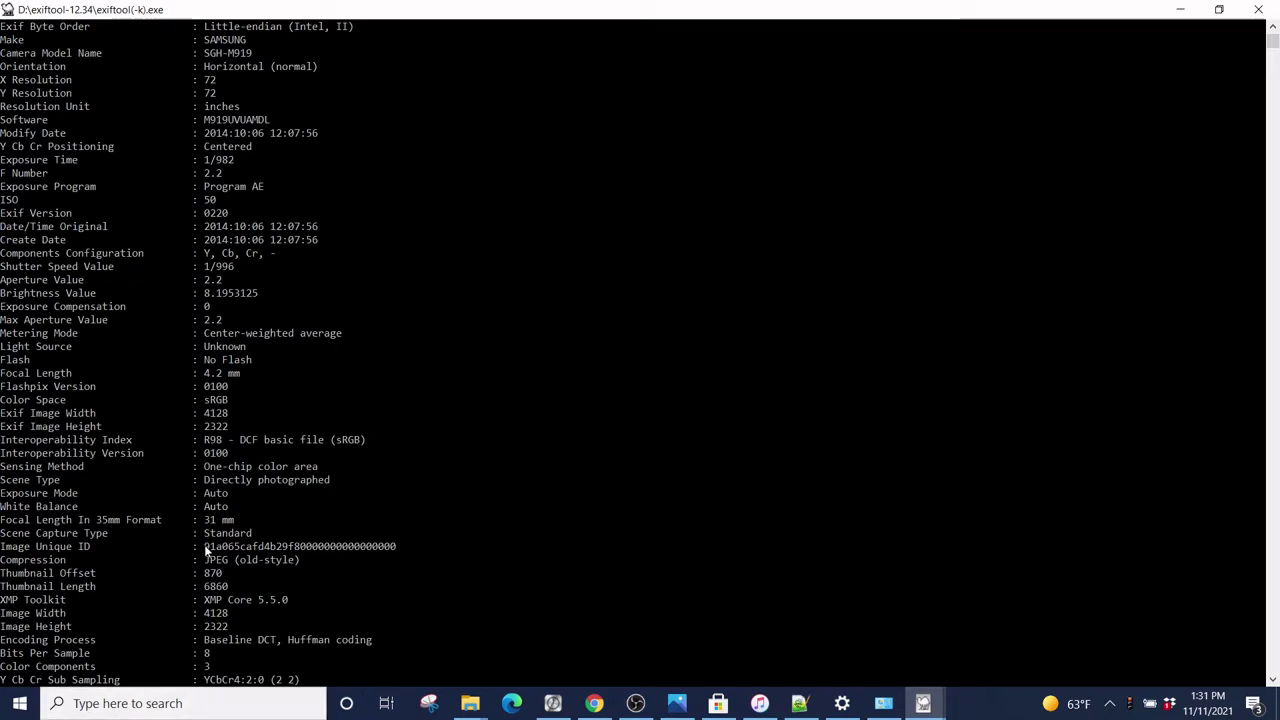
{"action": "left_click_drag", "start_coordinate": [202, 546], "coordinate": [408, 548]}
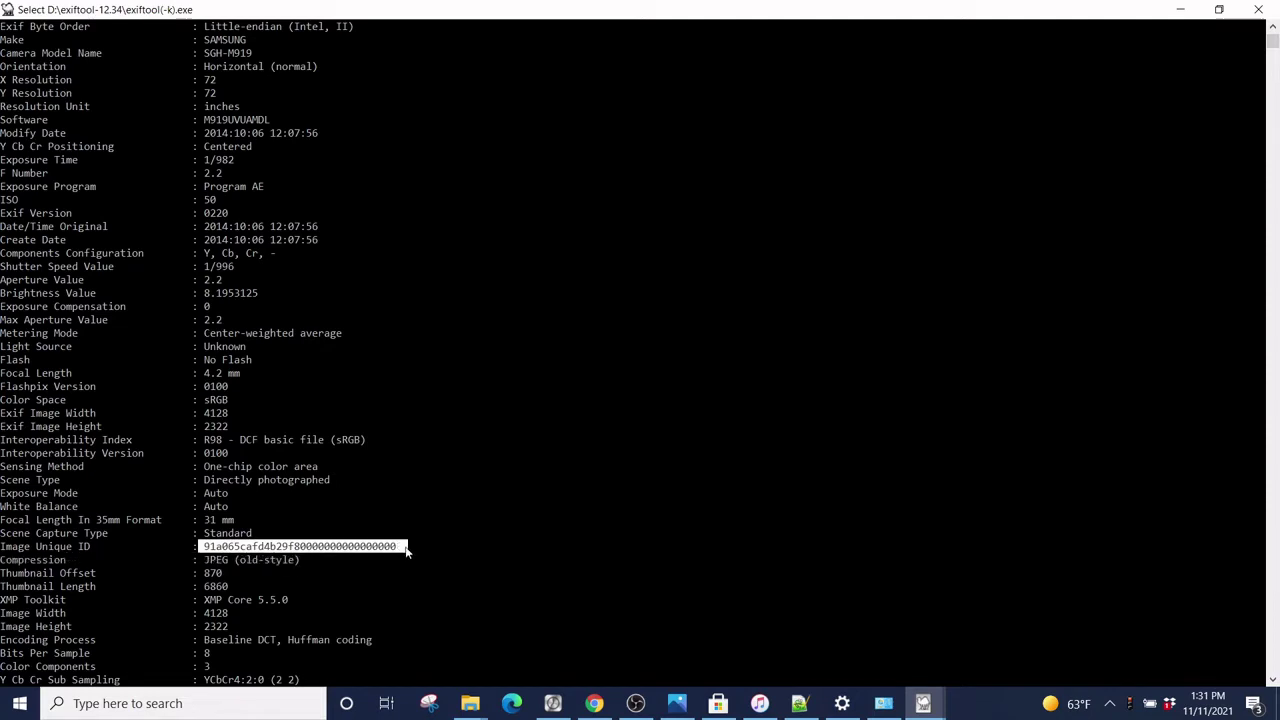
{"action": "scroll", "coordinate": [310, 610], "scroll_direction": "down", "scroll_amount": 3}
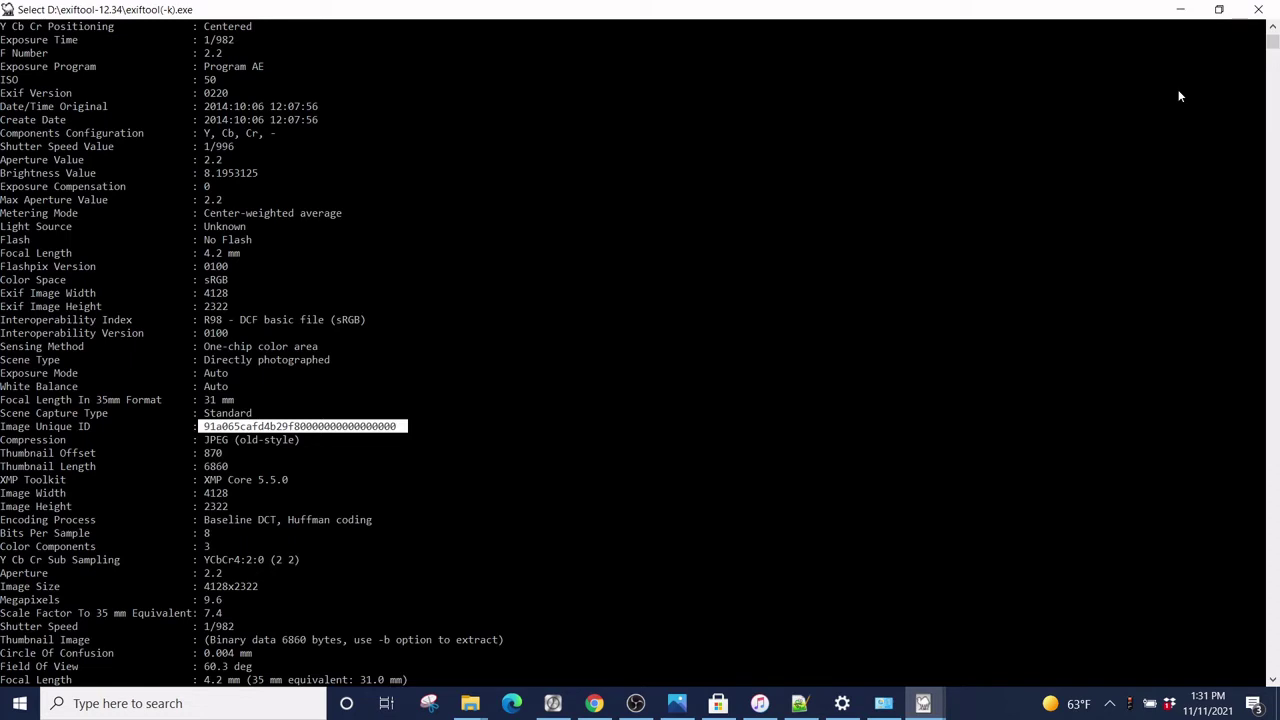
Switch to File Explorer, open attached (1).eml from the exiftool-12.34 folder in Notepad++, and go to the start of the file.
{"action": "key", "text": "alt+Tab"}
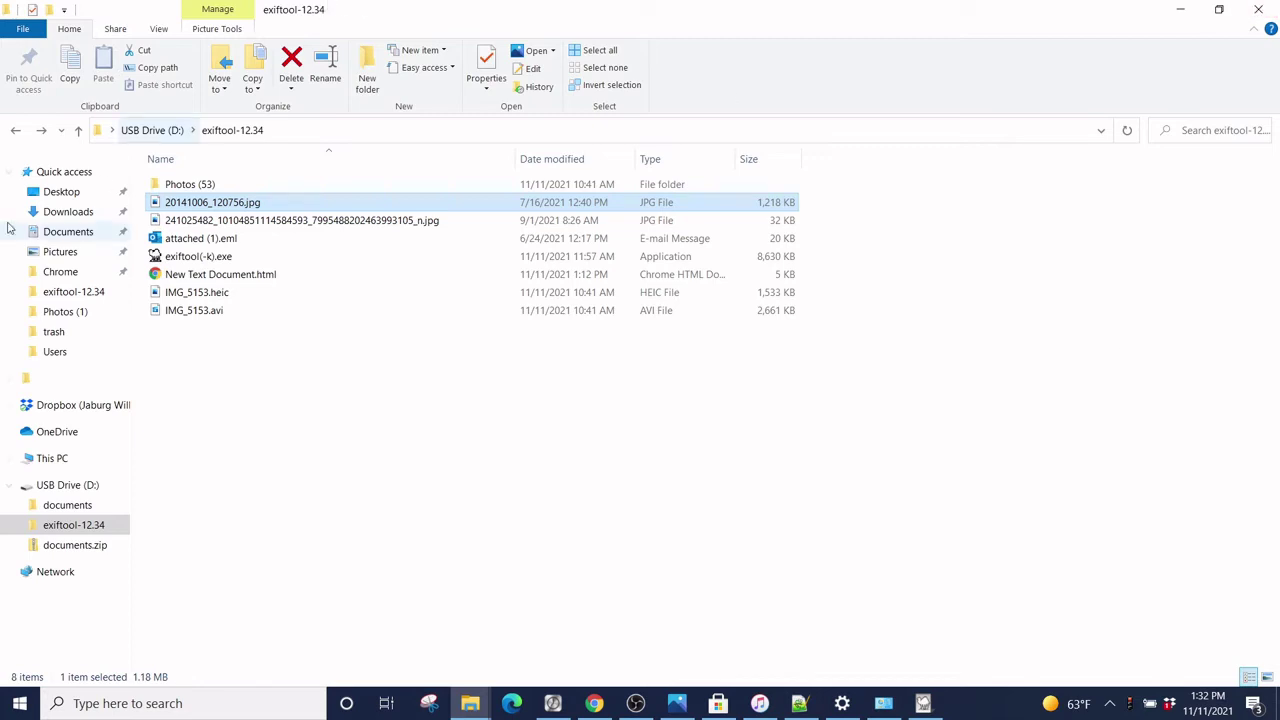
{"action": "left_click", "coordinate": [205, 240]}
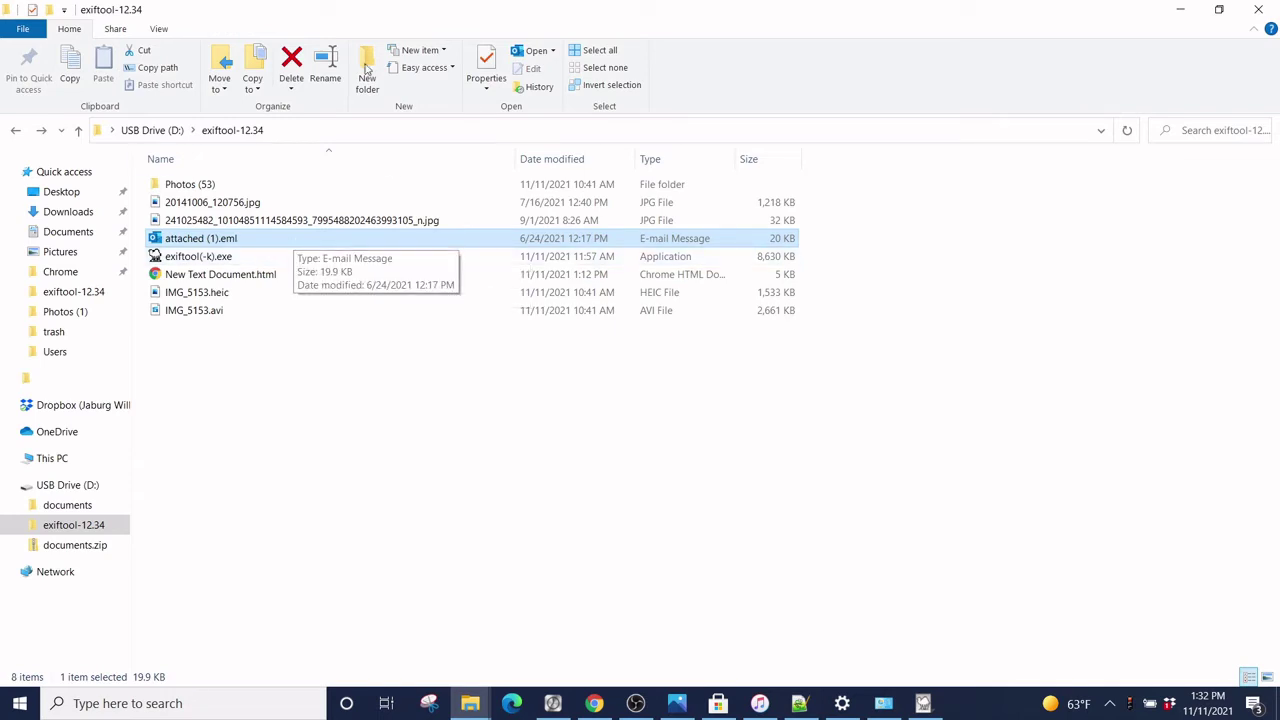
{"action": "right_click", "coordinate": [260, 241]}
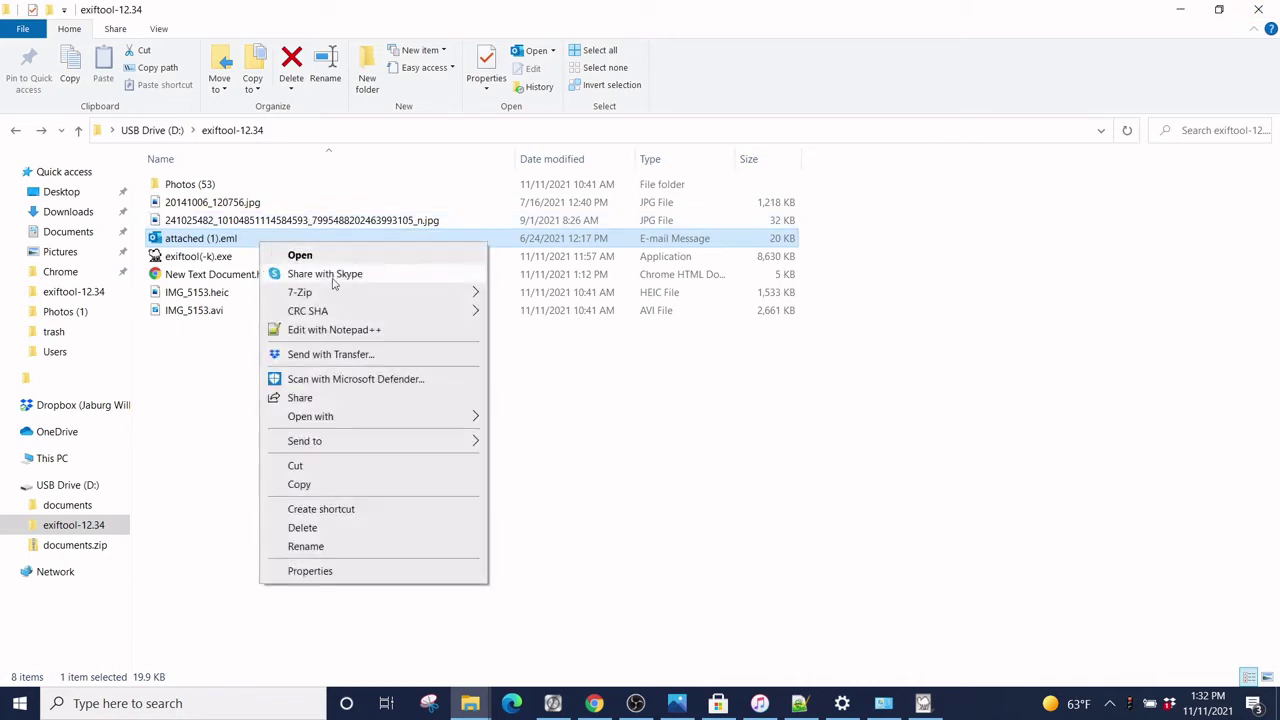
{"action": "left_click", "coordinate": [354, 334]}
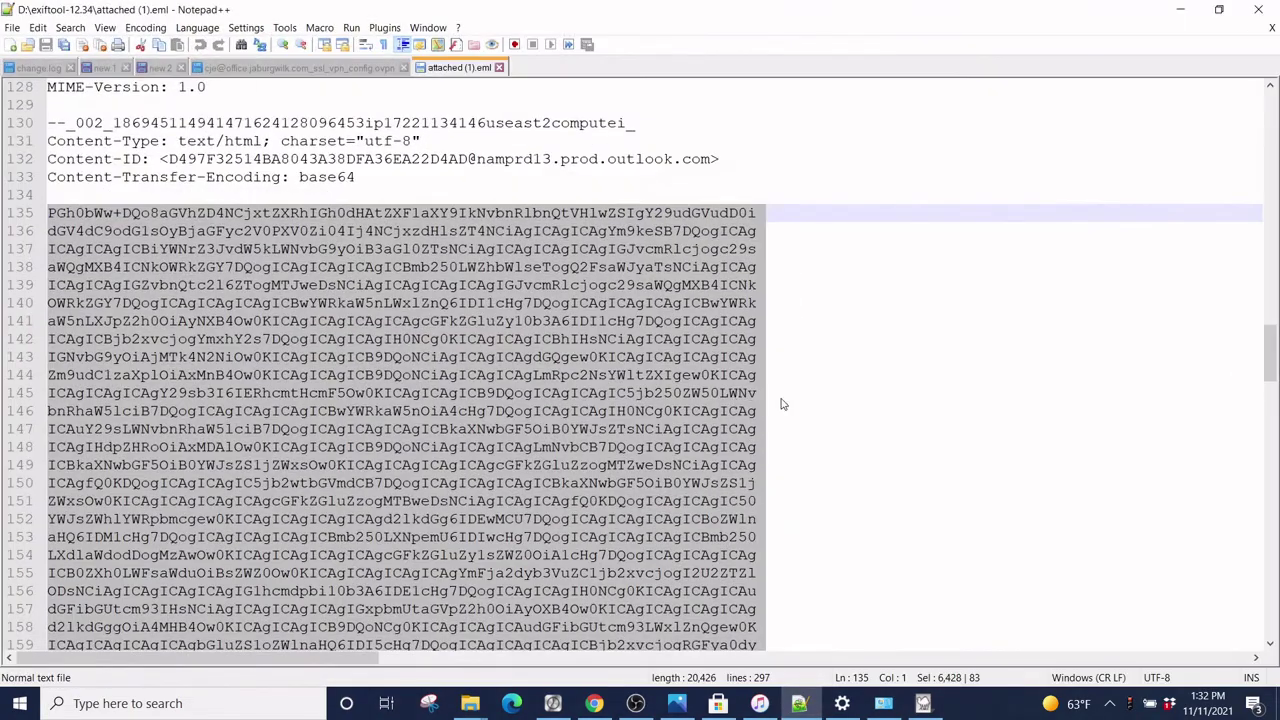
{"action": "scroll", "coordinate": [876, 407], "scroll_direction": "up", "scroll_amount": 12}
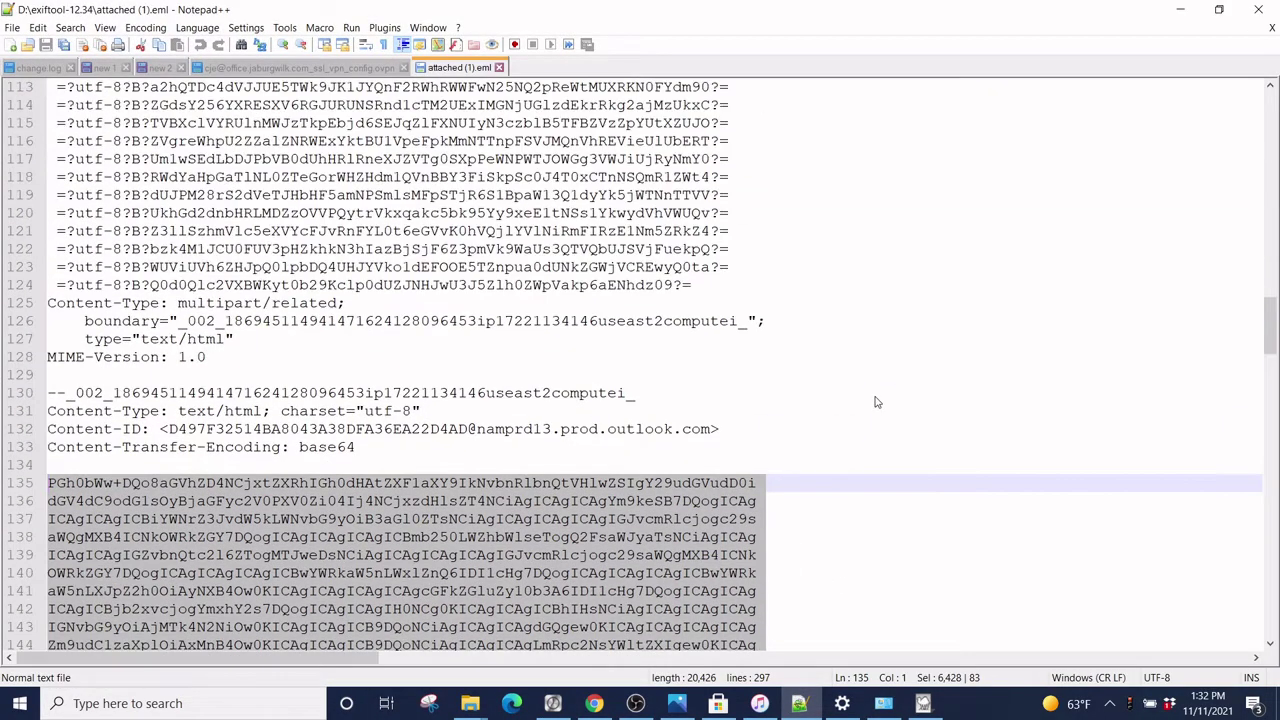
{"action": "left_click_drag", "start_coordinate": [1270, 288], "coordinate": [1270, 120]}
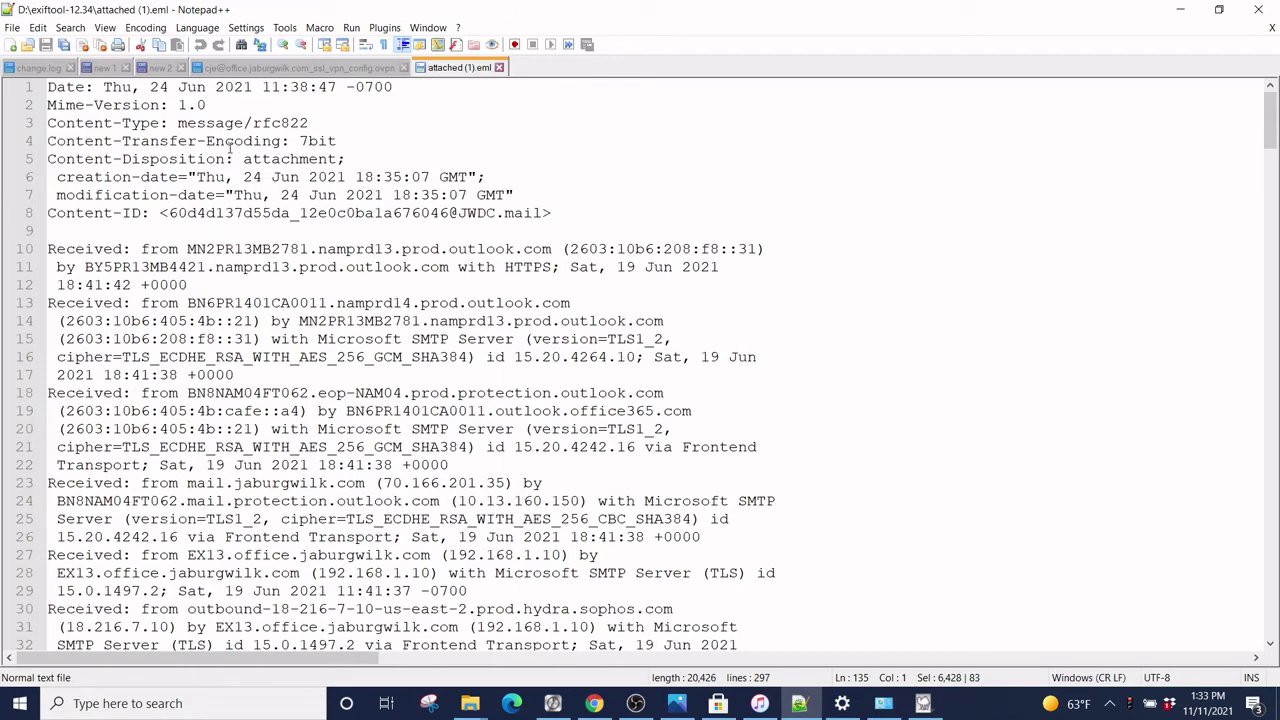
Highlight the creation date of the attached email and the domain part of its Content-ID.
{"action": "left_click_drag", "start_coordinate": [192, 177], "coordinate": [477, 180]}
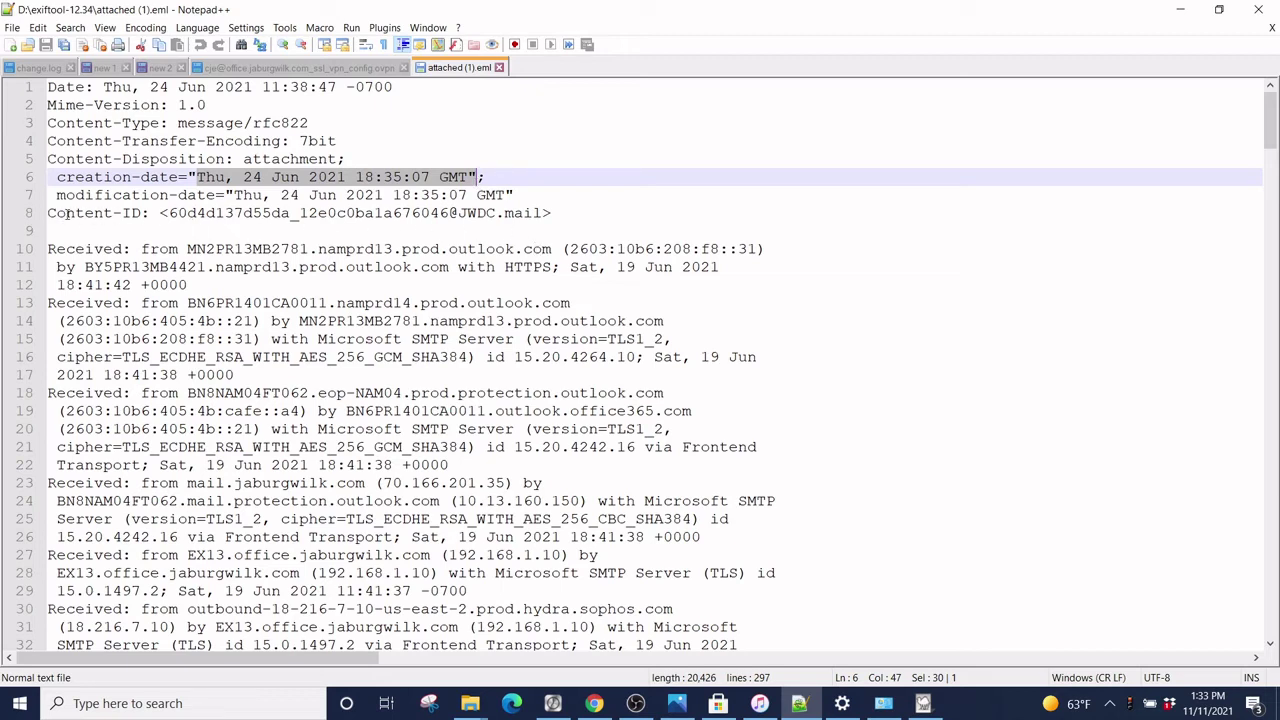
{"action": "left_click", "coordinate": [162, 215]}
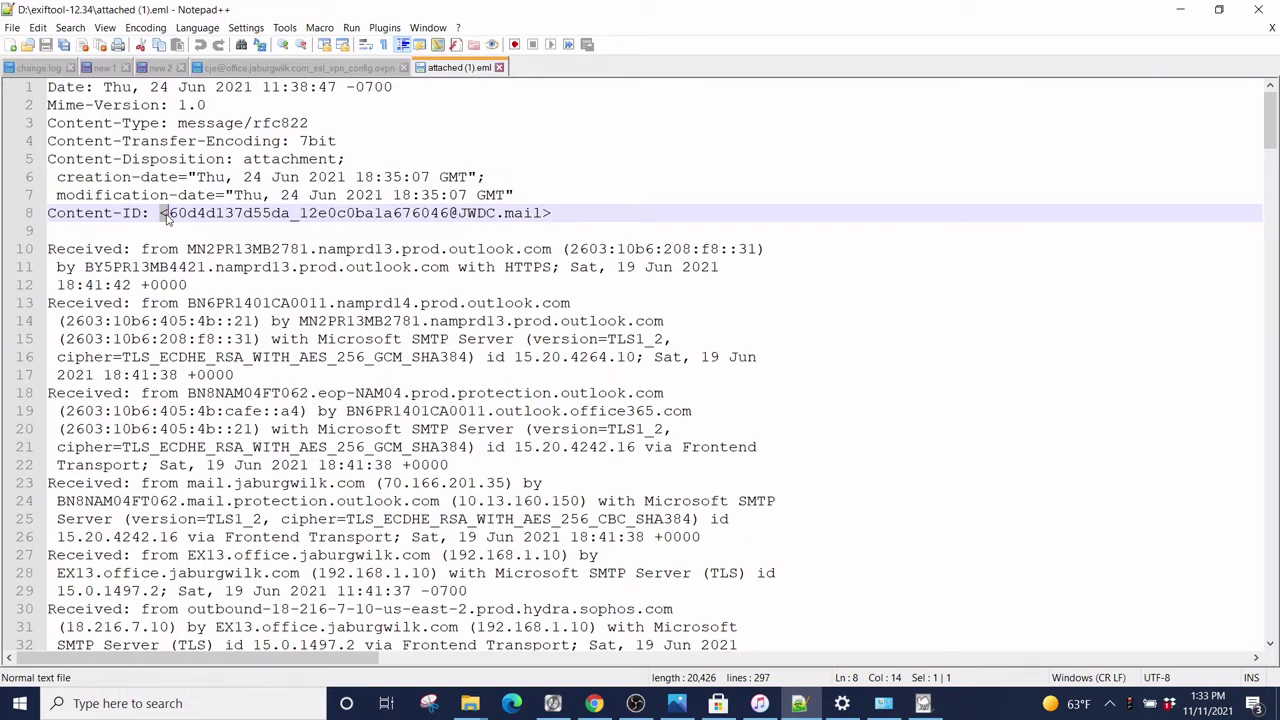
{"action": "left_click", "coordinate": [170, 216]}
{"action": "left_click_drag", "start_coordinate": [458, 214], "coordinate": [541, 214]}
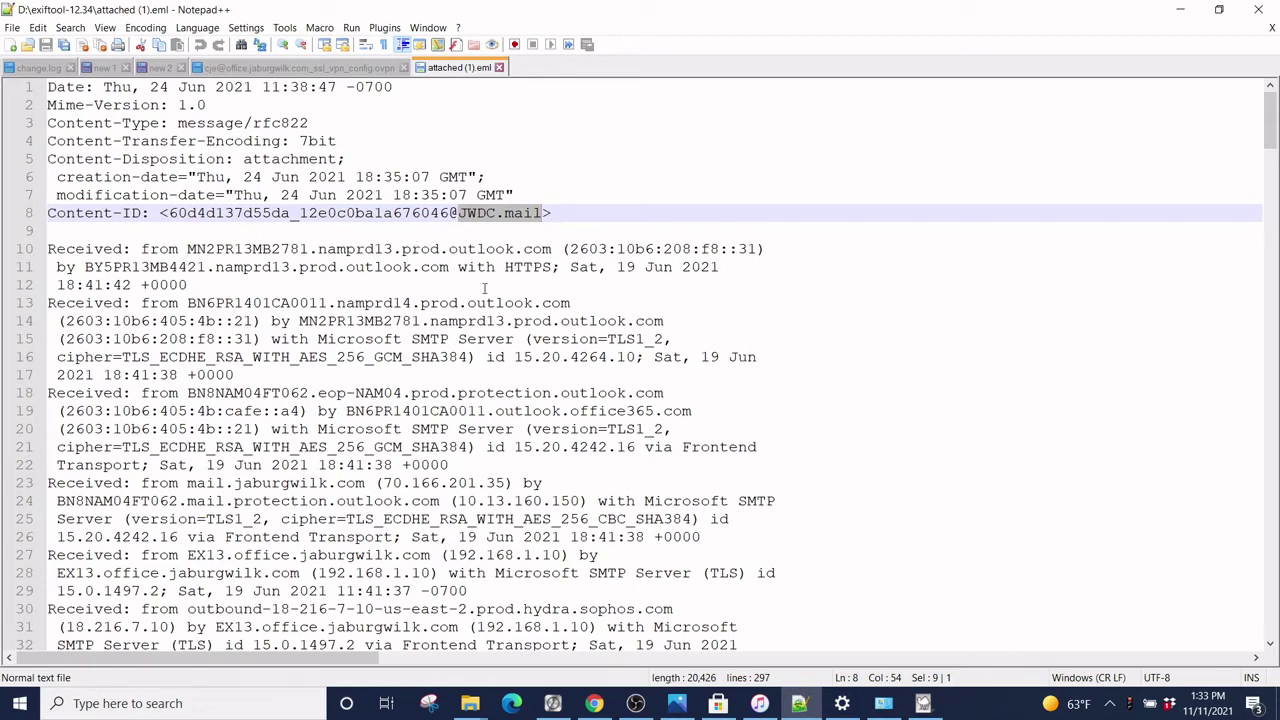
Trace the email's Received headers, highlighting the outlook.com server, the mail.jaburgwilk.com entry and the EX13.office.jaburgwilk.com entry.
{"action": "left_click_drag", "start_coordinate": [401, 248], "coordinate": [562, 245]}
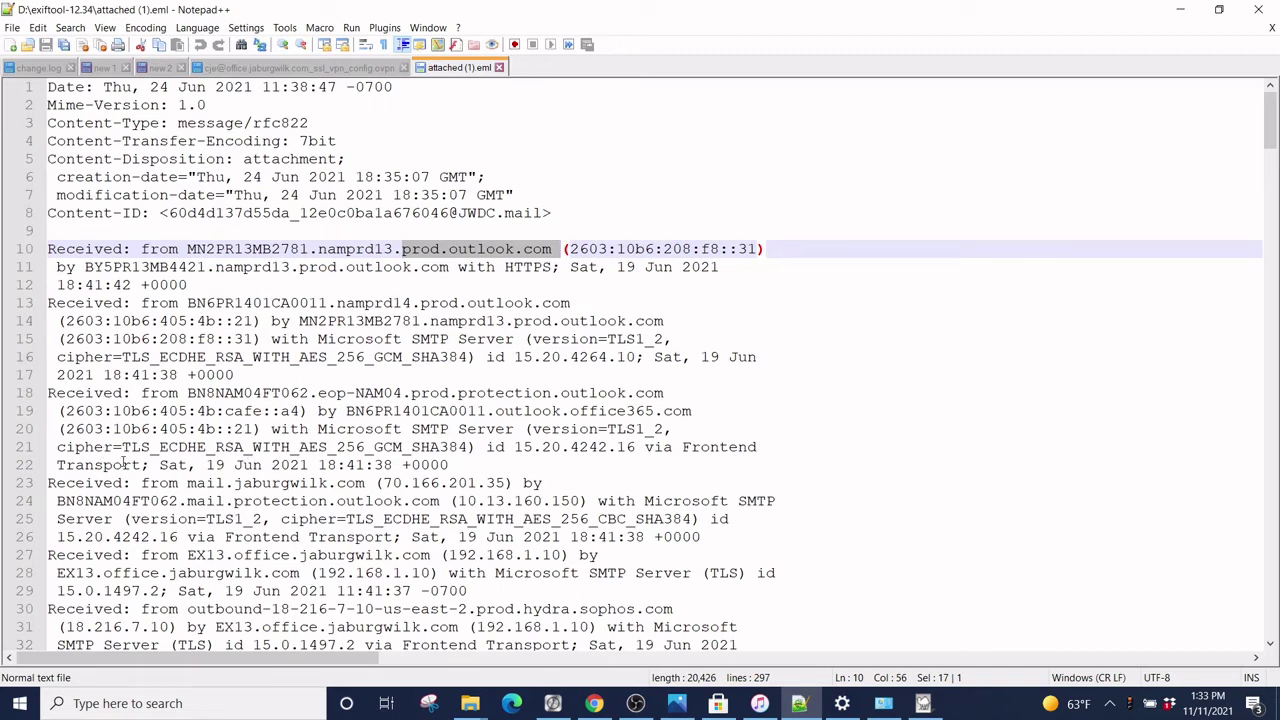
{"action": "left_click_drag", "start_coordinate": [141, 483], "coordinate": [441, 466]}
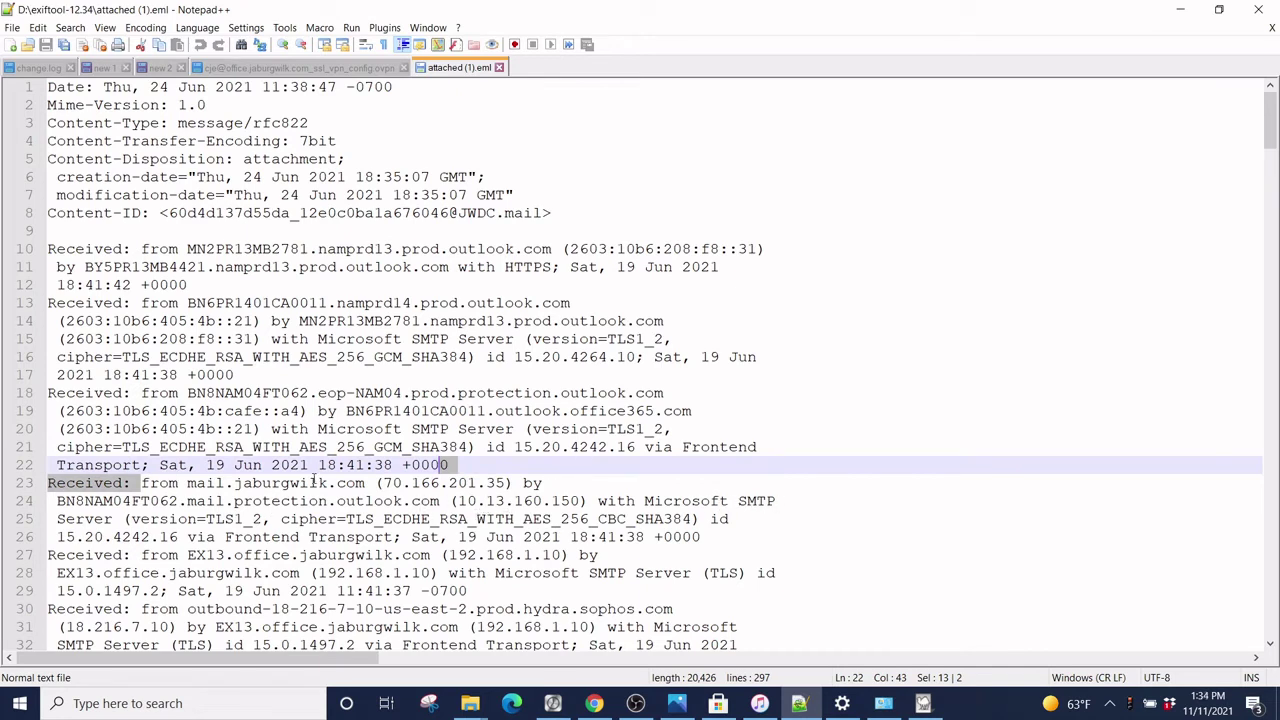
{"action": "left_click_drag", "start_coordinate": [196, 501], "coordinate": [263, 483]}
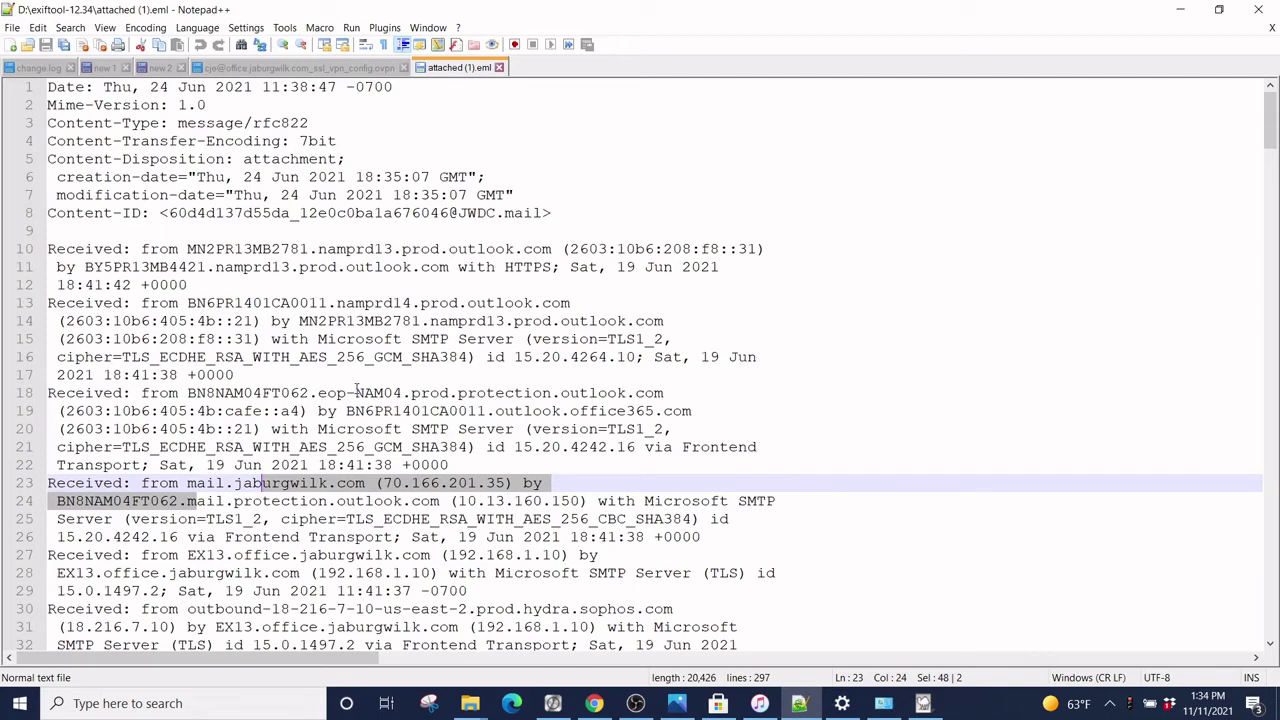
{"action": "scroll", "coordinate": [357, 390], "scroll_direction": "down", "scroll_amount": 2}
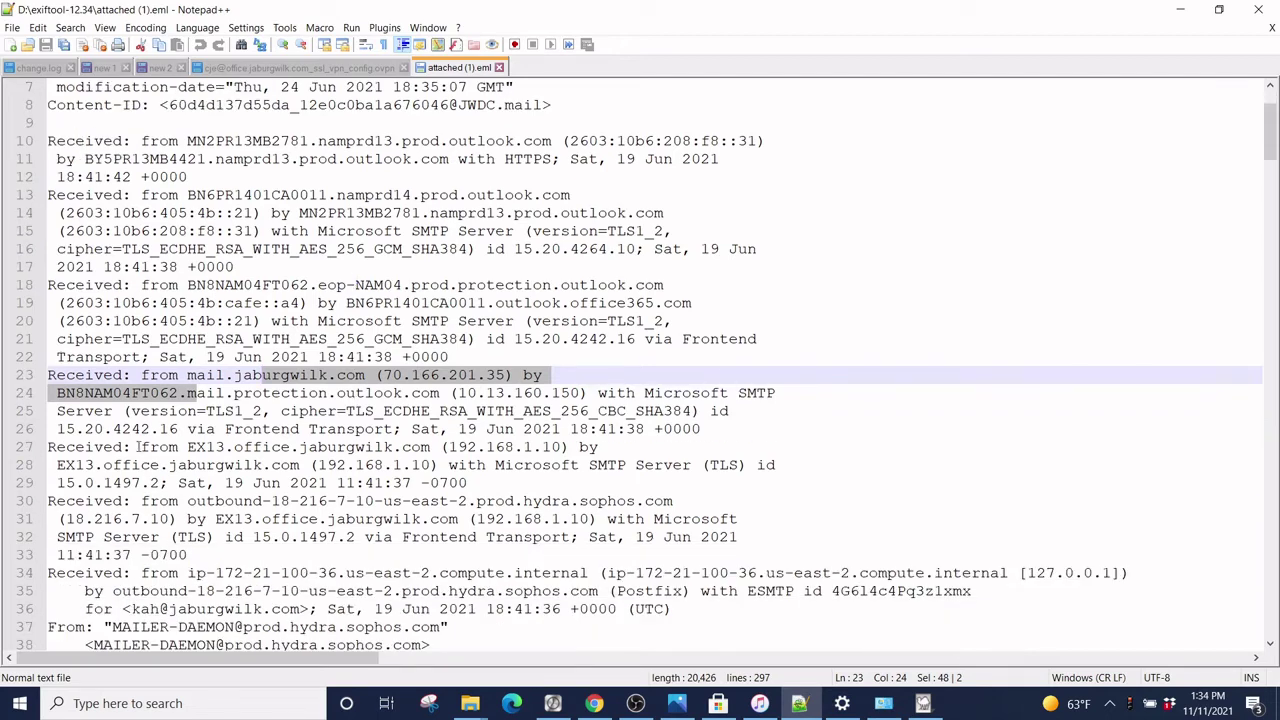
{"action": "left_click", "coordinate": [186, 446]}
{"action": "left_click_drag", "start_coordinate": [186, 446], "coordinate": [620, 446]}
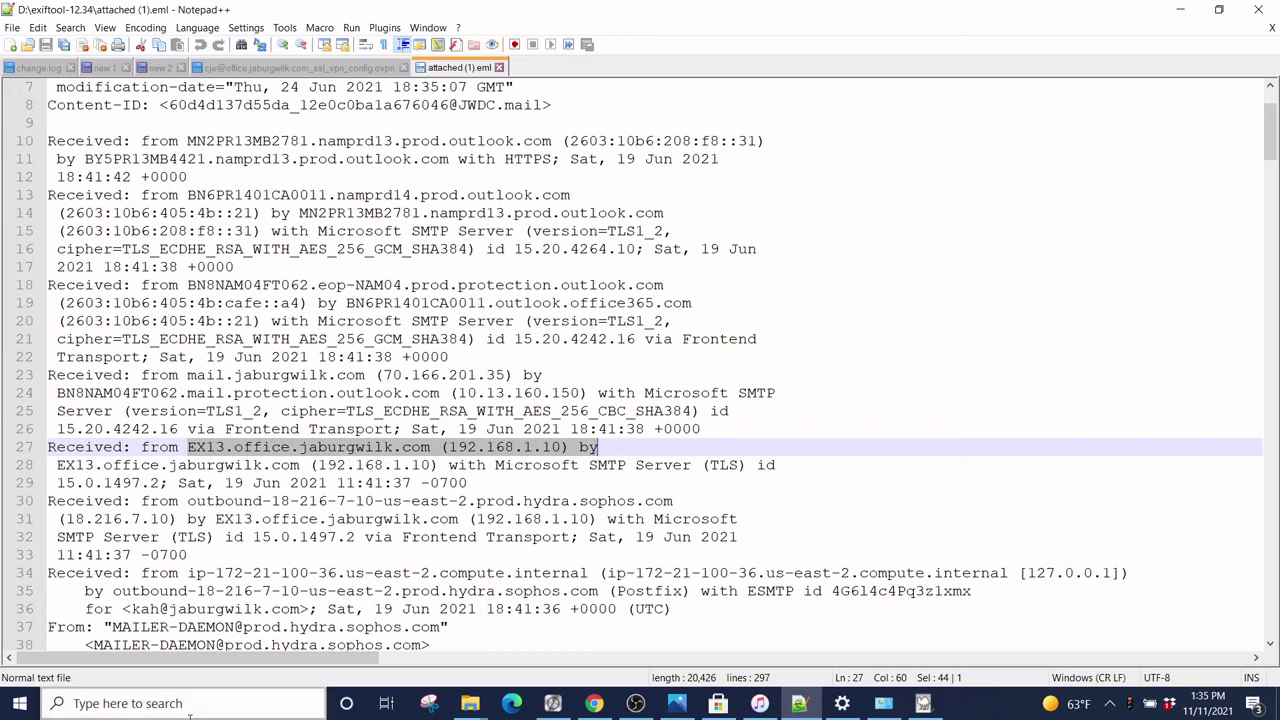
Highlight the email's recipient and subject lines, its sent date, and its Message-ID value.
{"action": "scroll", "coordinate": [325, 505], "scroll_direction": "down", "scroll_amount": 3}
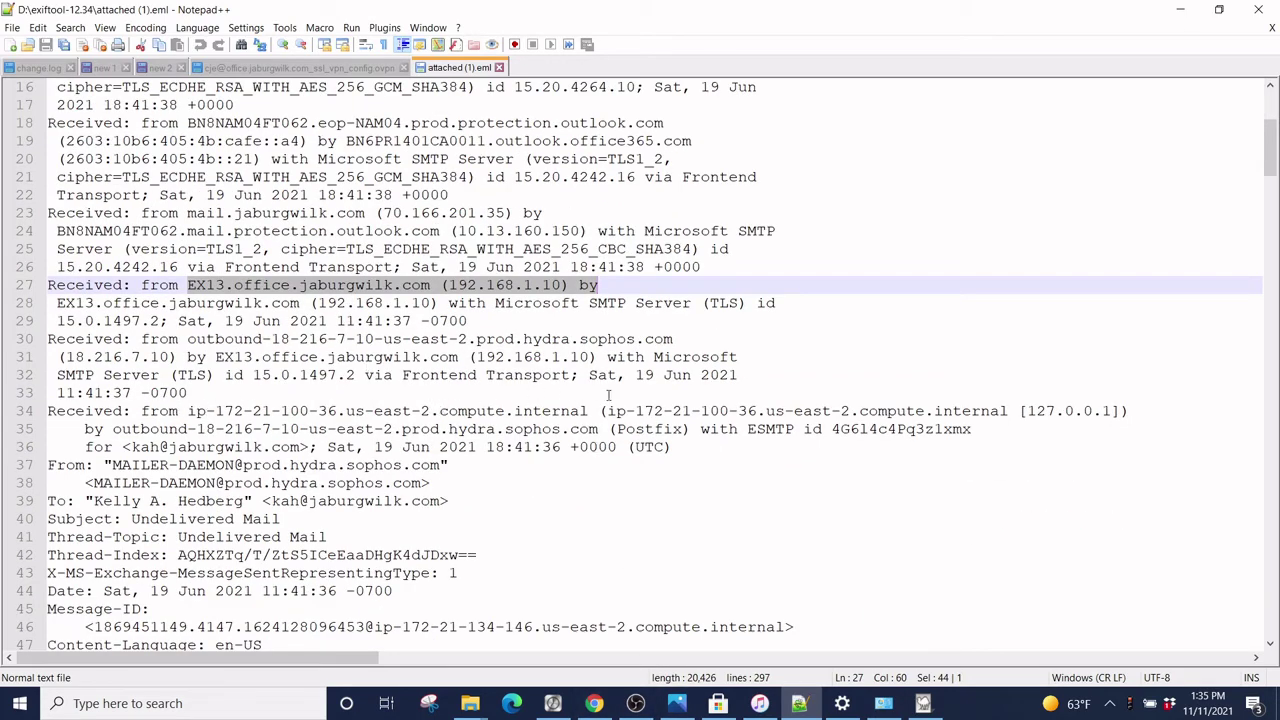
{"action": "scroll", "coordinate": [231, 454], "scroll_direction": "down", "scroll_amount": 1}
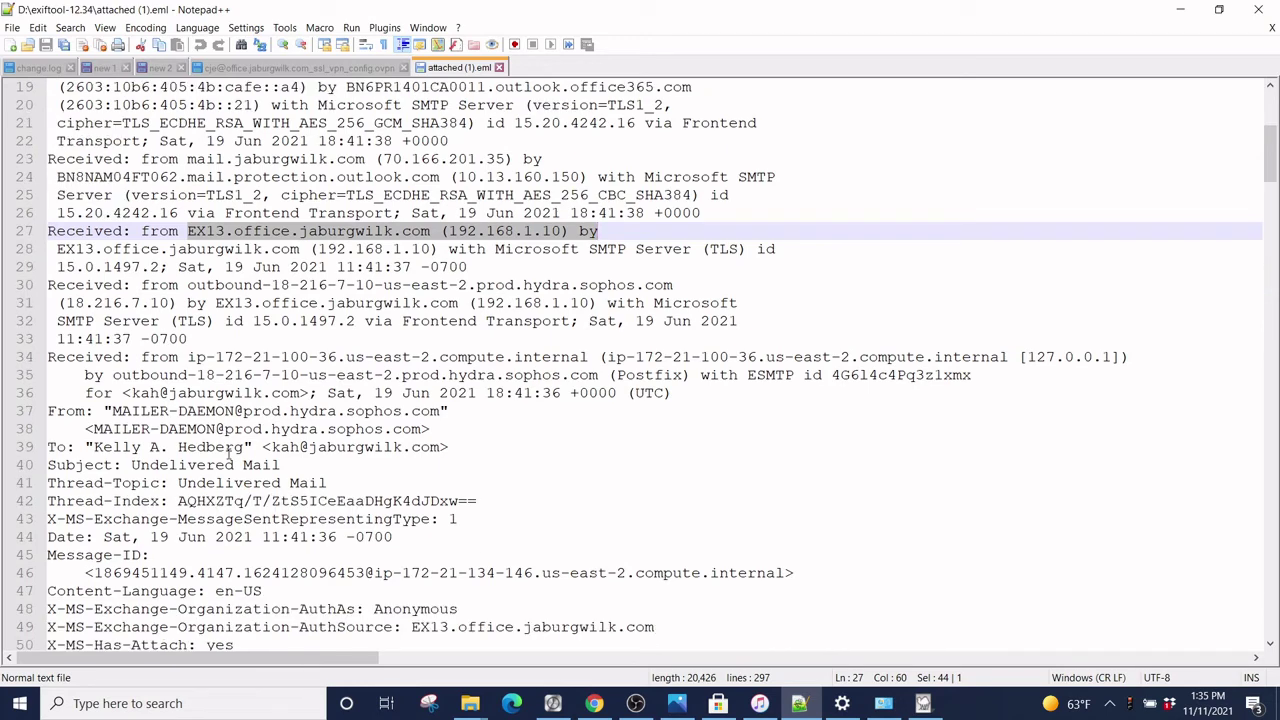
{"action": "scroll", "coordinate": [229, 454], "scroll_direction": "down", "scroll_amount": 2}
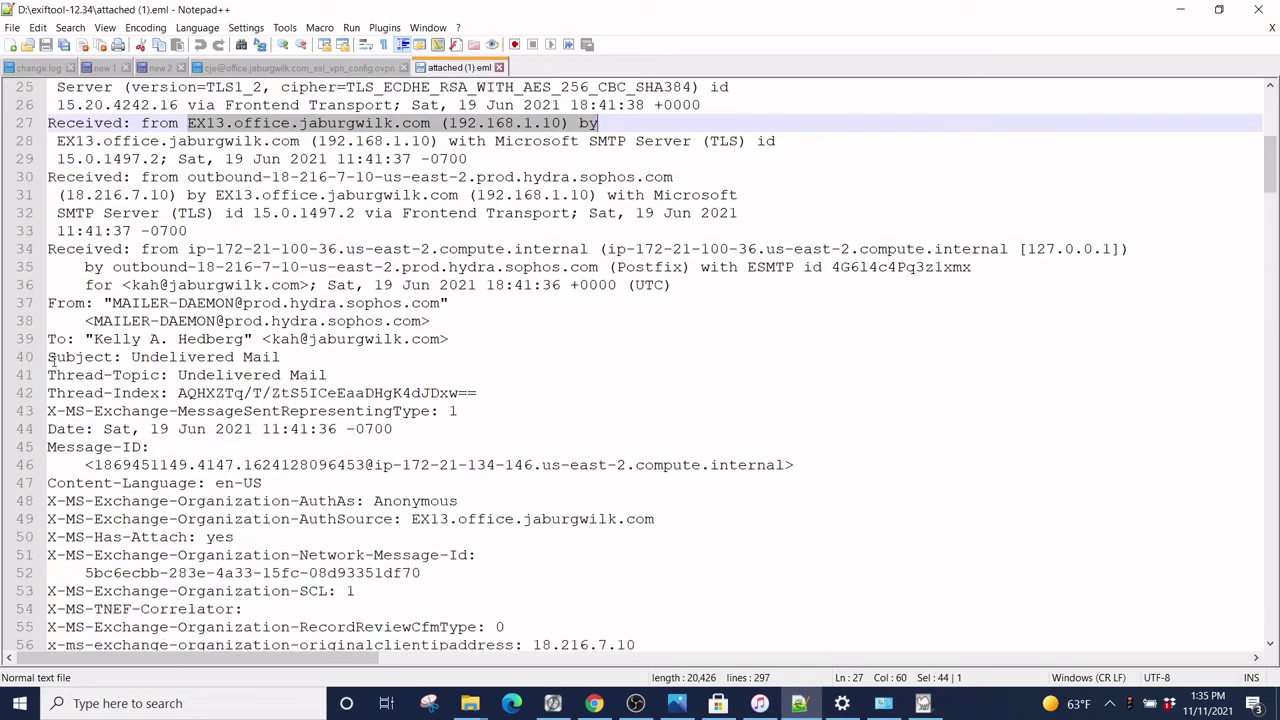
{"action": "left_click_drag", "start_coordinate": [48, 338], "coordinate": [346, 359]}
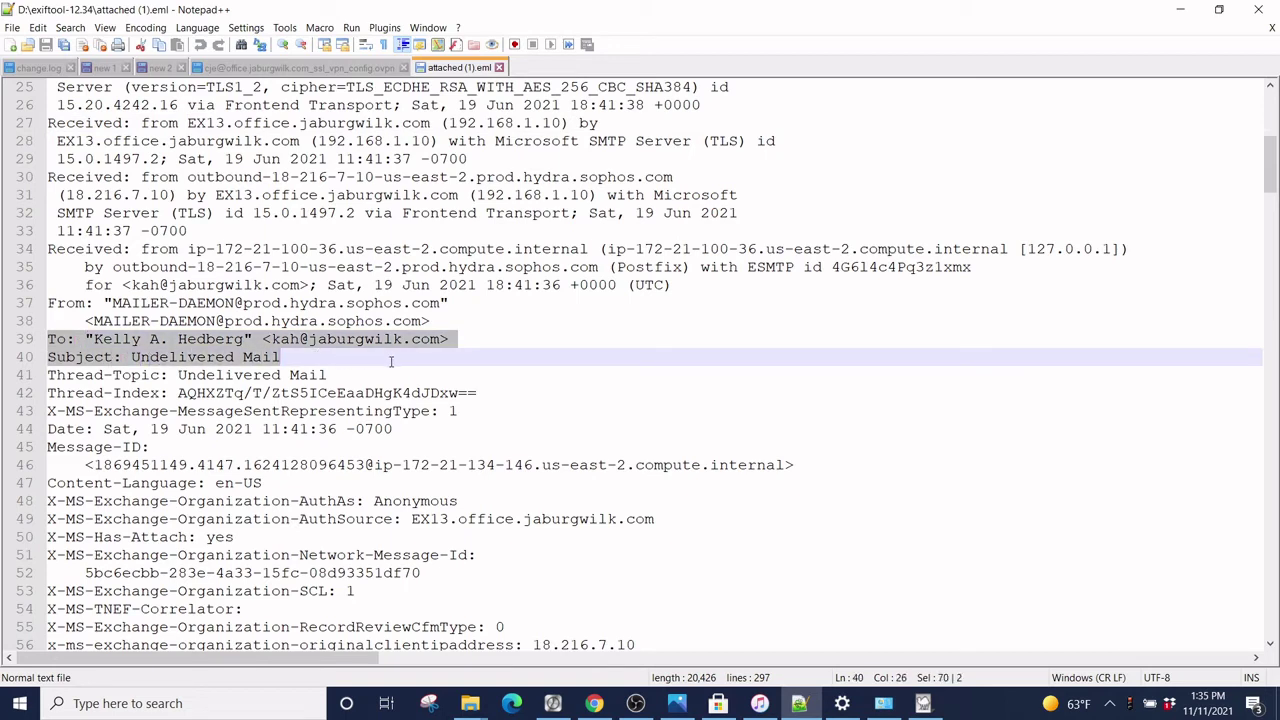
{"action": "left_click_drag", "start_coordinate": [391, 363], "coordinate": [43, 434]}
{"action": "left_click", "coordinate": [475, 434]}
{"action": "scroll", "coordinate": [625, 334], "scroll_direction": "down", "scroll_amount": 3}
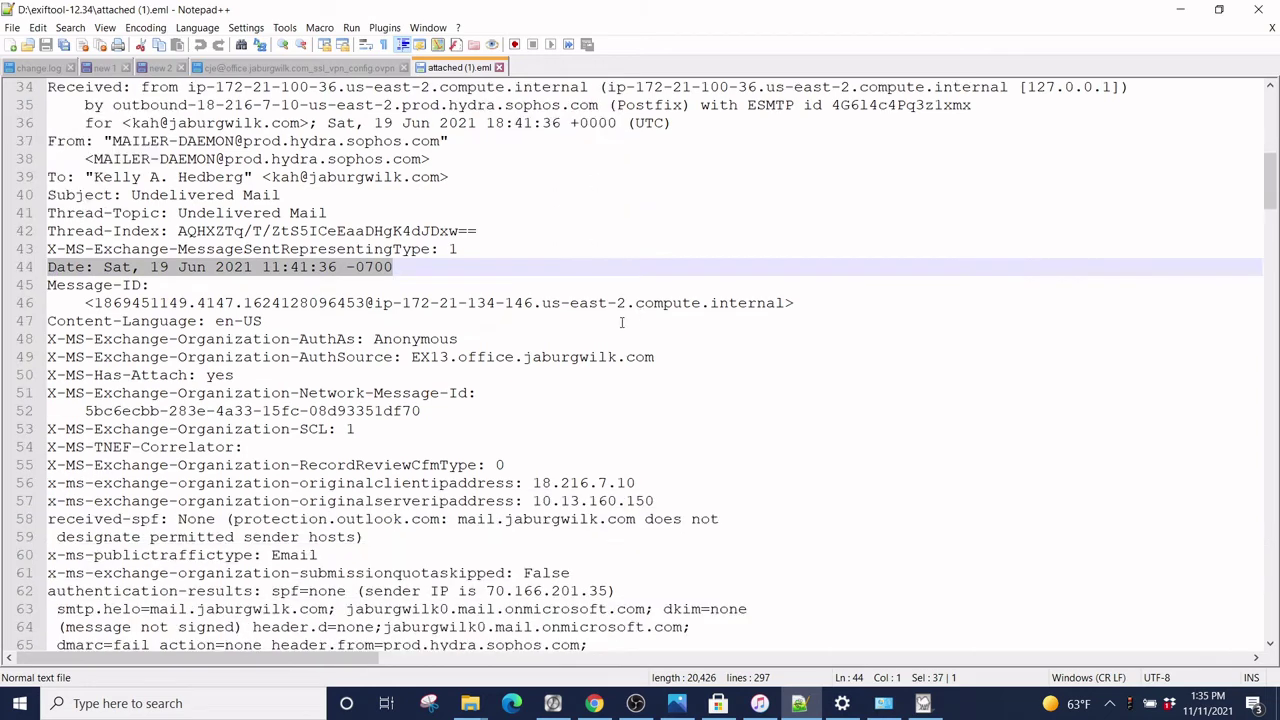
{"action": "left_click_drag", "start_coordinate": [86, 303], "coordinate": [870, 302]}
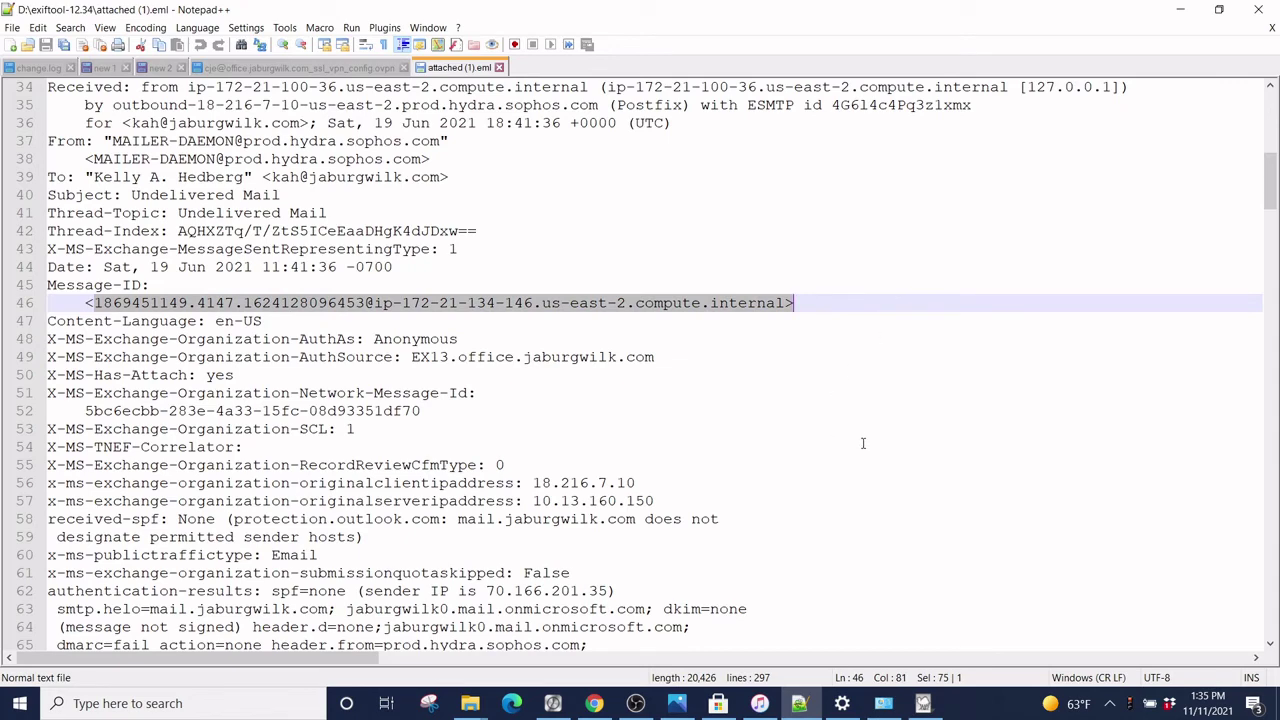
Examine the remaining Exchange, authentication and antispam headers of the email through to its base64-encoded body.
{"action": "scroll", "coordinate": [863, 443], "scroll_direction": "down", "scroll_amount": 1}
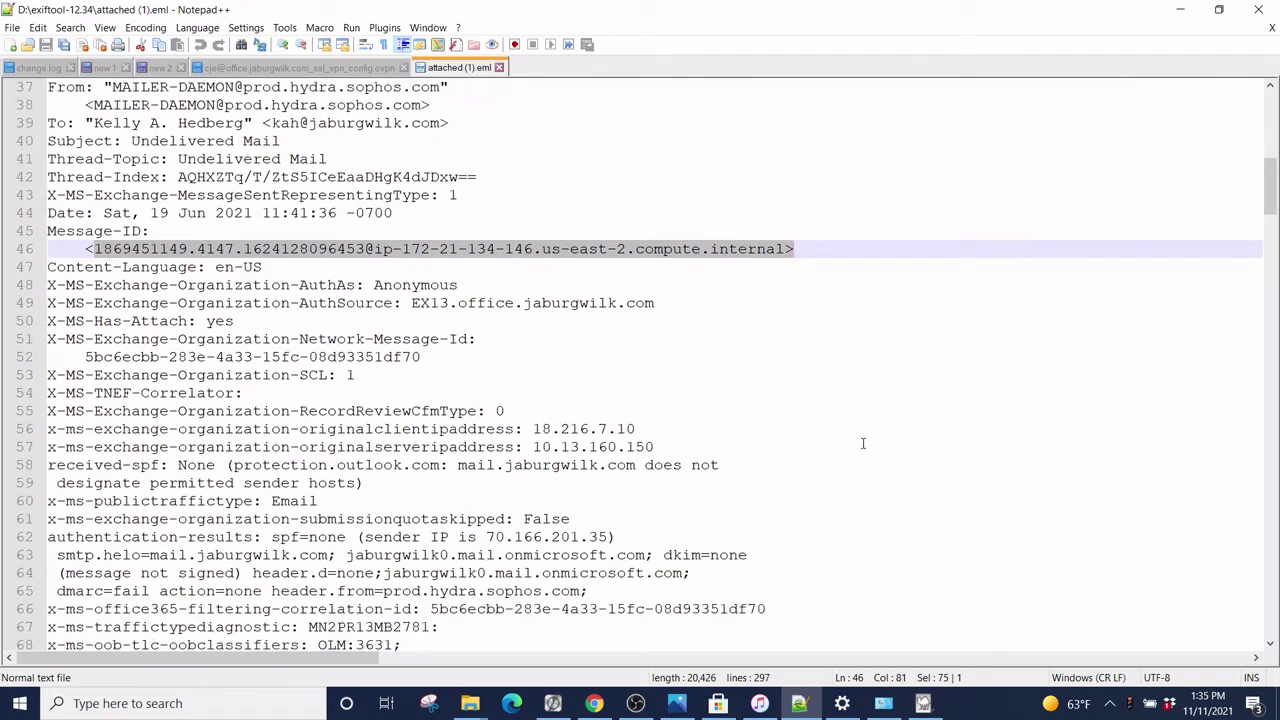
{"action": "scroll", "coordinate": [863, 443], "scroll_direction": "down", "scroll_amount": 4}
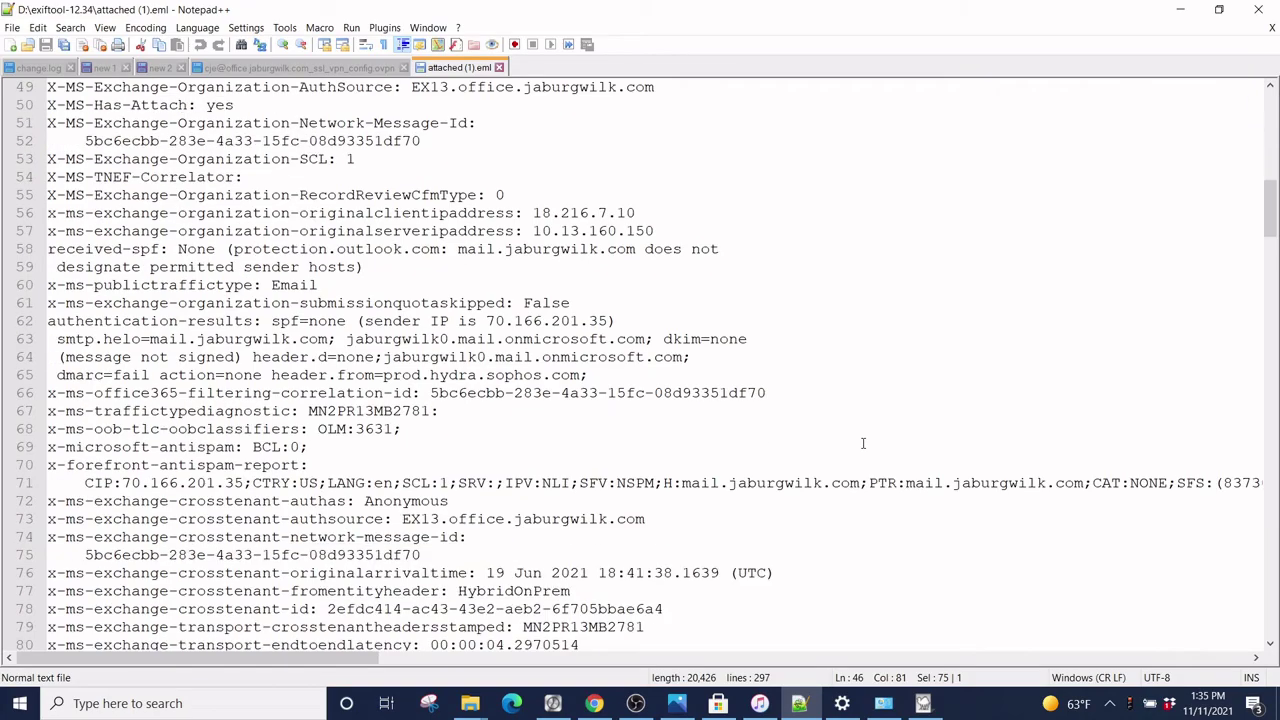
{"action": "scroll", "coordinate": [863, 443], "scroll_direction": "down", "scroll_amount": 10}
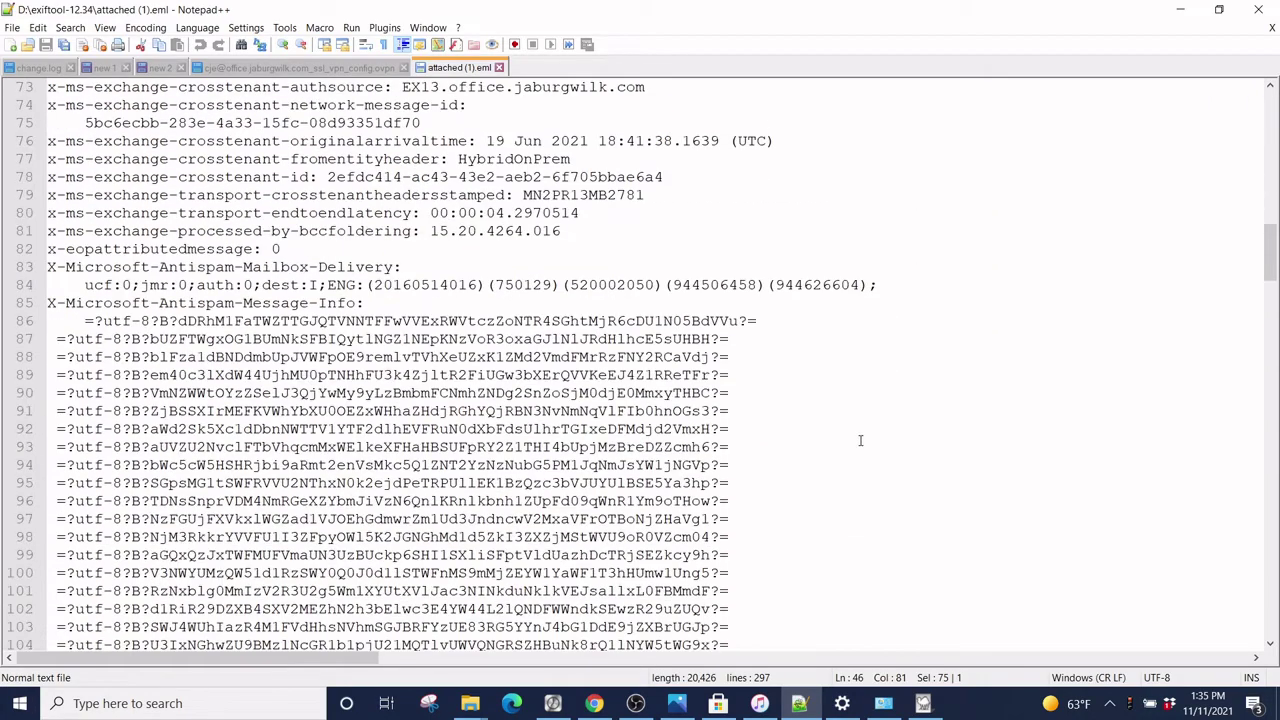
{"action": "scroll", "coordinate": [859, 437], "scroll_direction": "up", "scroll_amount": 10}
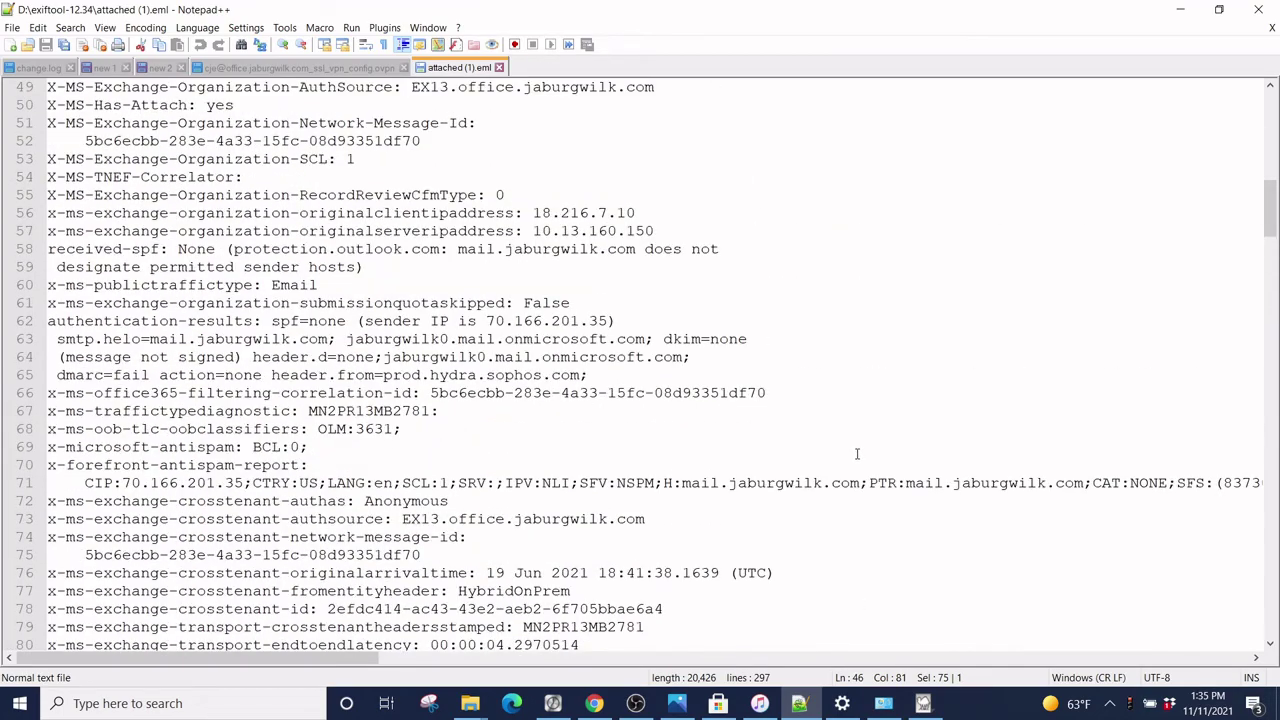
{"action": "scroll", "coordinate": [850, 455], "scroll_direction": "down", "scroll_amount": 13}
{"action": "scroll", "coordinate": [831, 464], "scroll_direction": "down", "scroll_amount": 6}
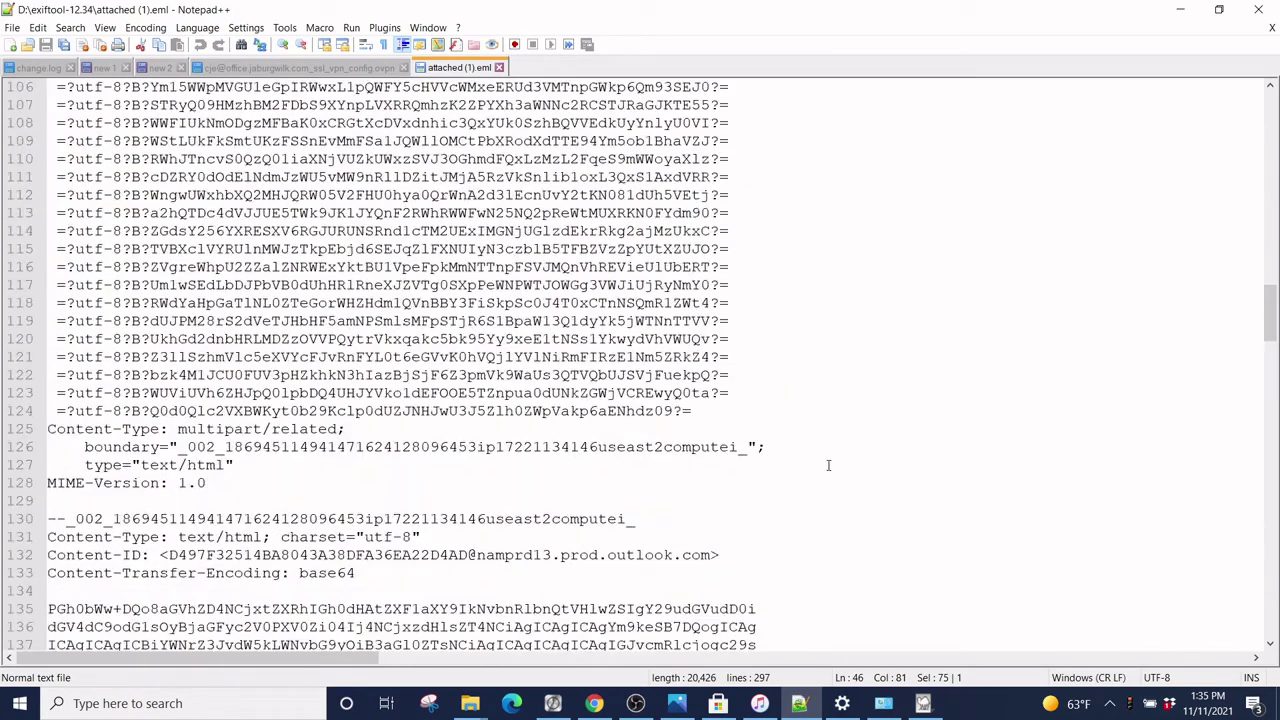
{"action": "scroll", "coordinate": [447, 395], "scroll_direction": "up", "scroll_amount": 7}
{"action": "scroll", "coordinate": [374, 318], "scroll_direction": "up", "scroll_amount": 7}
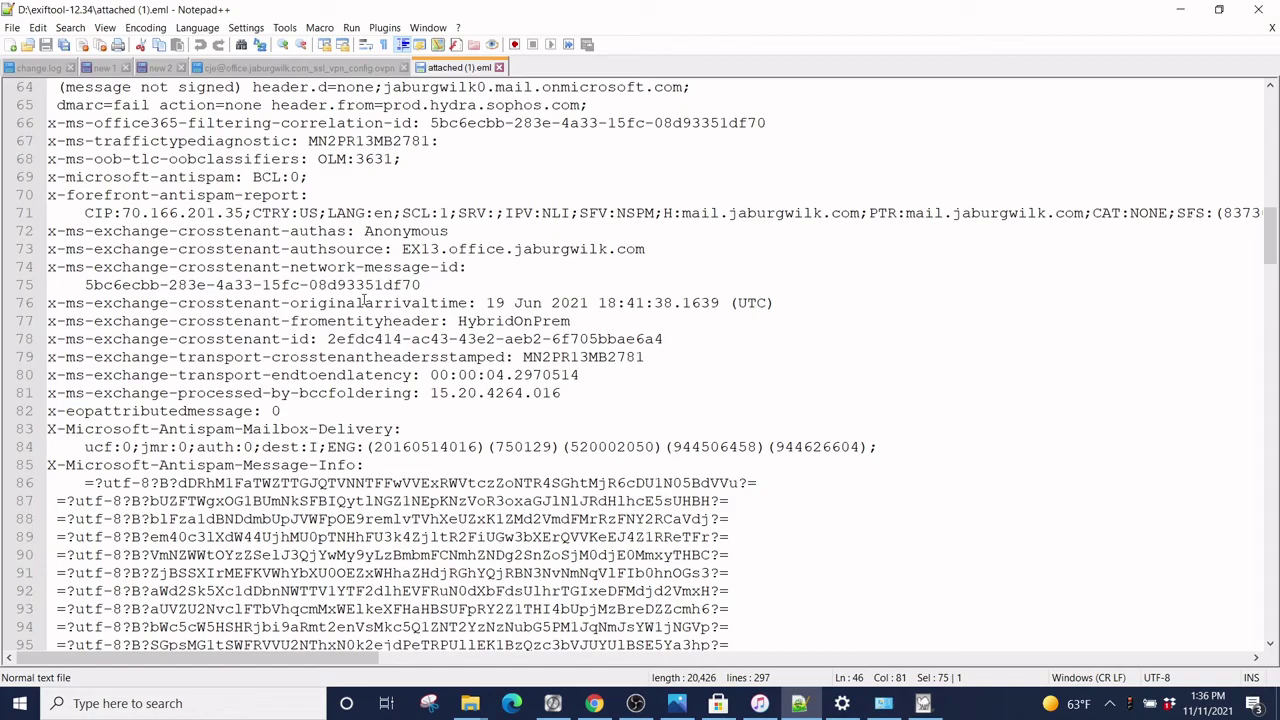
{"action": "scroll", "coordinate": [365, 300], "scroll_direction": "down", "scroll_amount": 18}
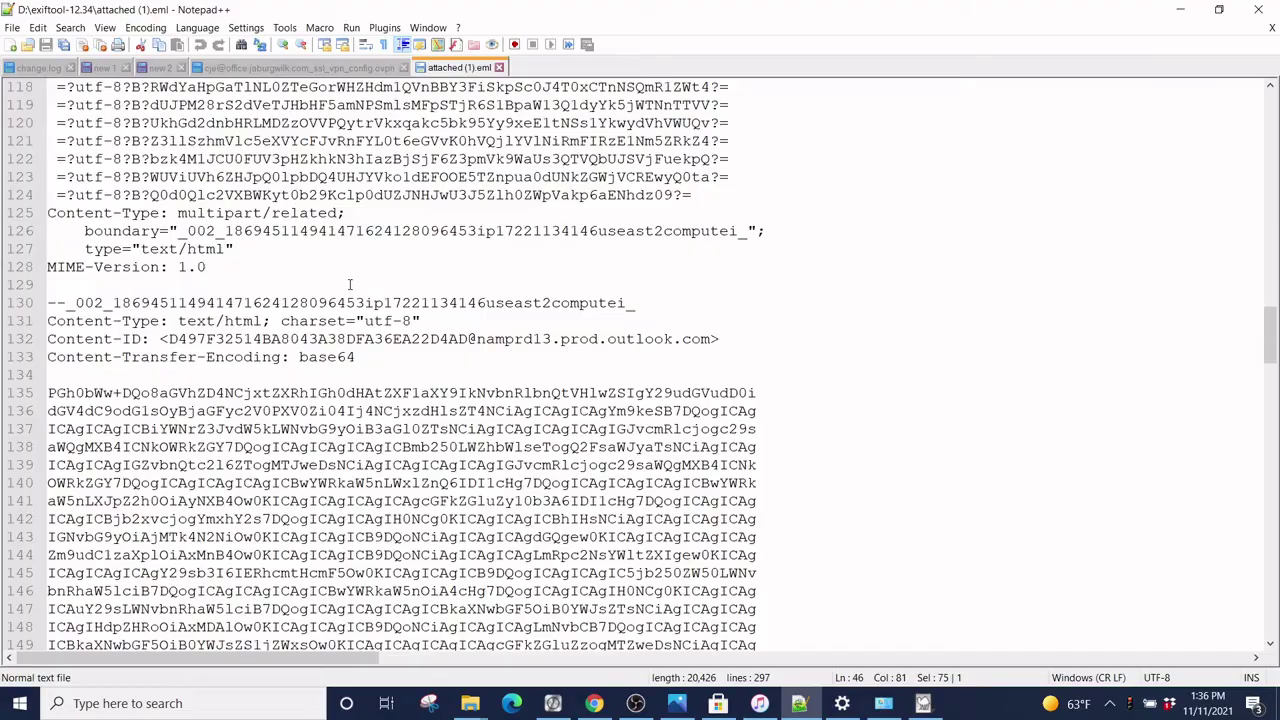
{"action": "scroll", "coordinate": [349, 285], "scroll_direction": "down", "scroll_amount": 3}
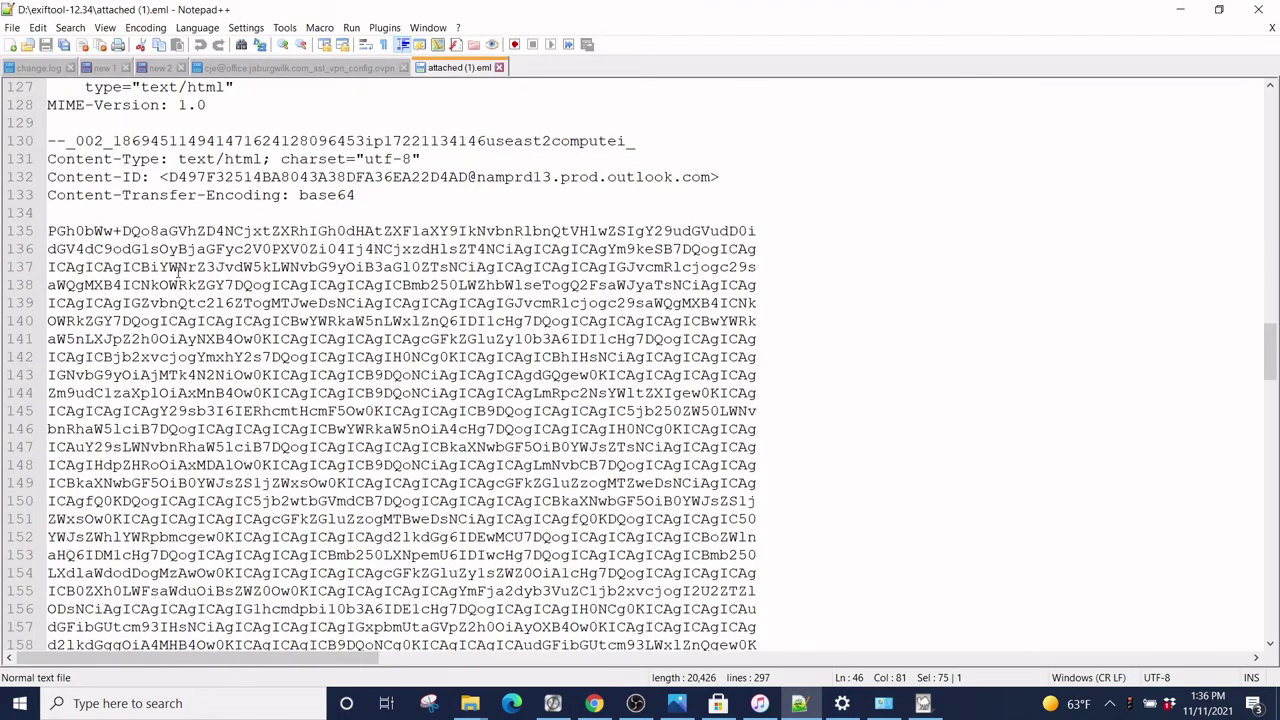
{"action": "scroll", "coordinate": [176, 267], "scroll_direction": "down", "scroll_amount": 20}
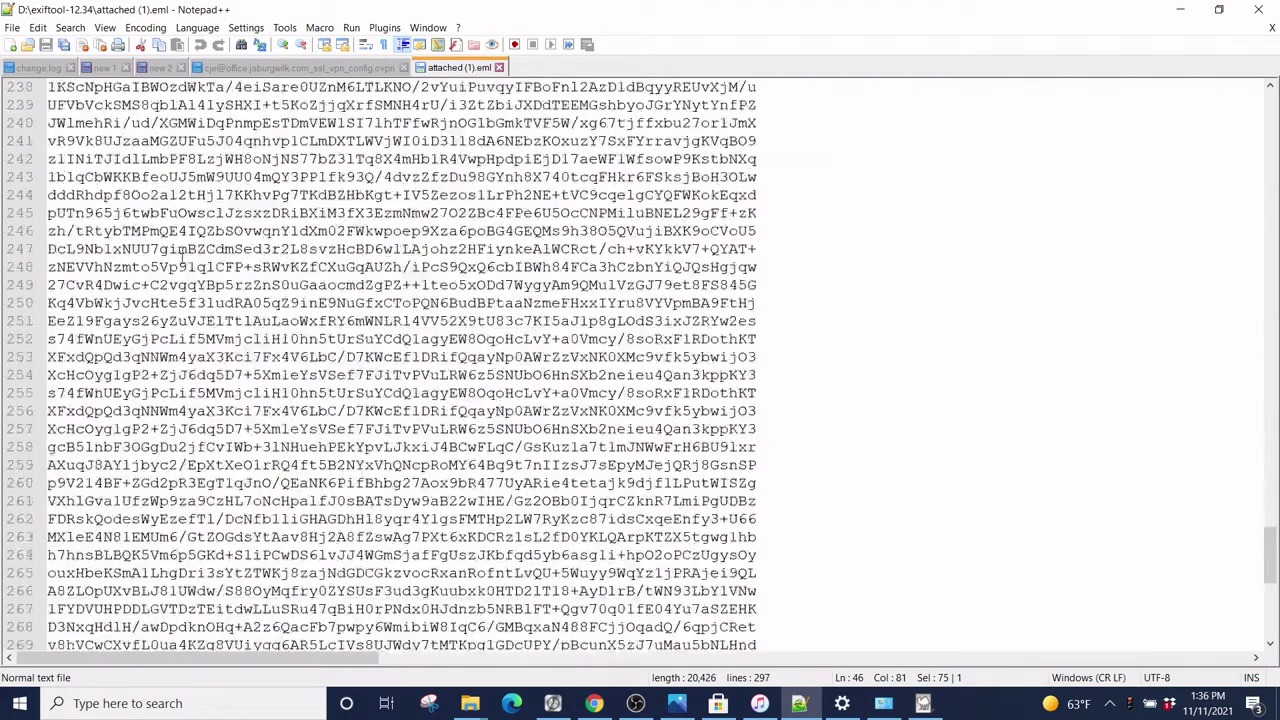
Examine the inline ATT00001.png attachment part of the email, highlighting the start of its base64 data.
{"action": "scroll", "coordinate": [181, 255], "scroll_direction": "down", "scroll_amount": 10}
{"action": "scroll", "coordinate": [183, 258], "scroll_direction": "up", "scroll_amount": 17}
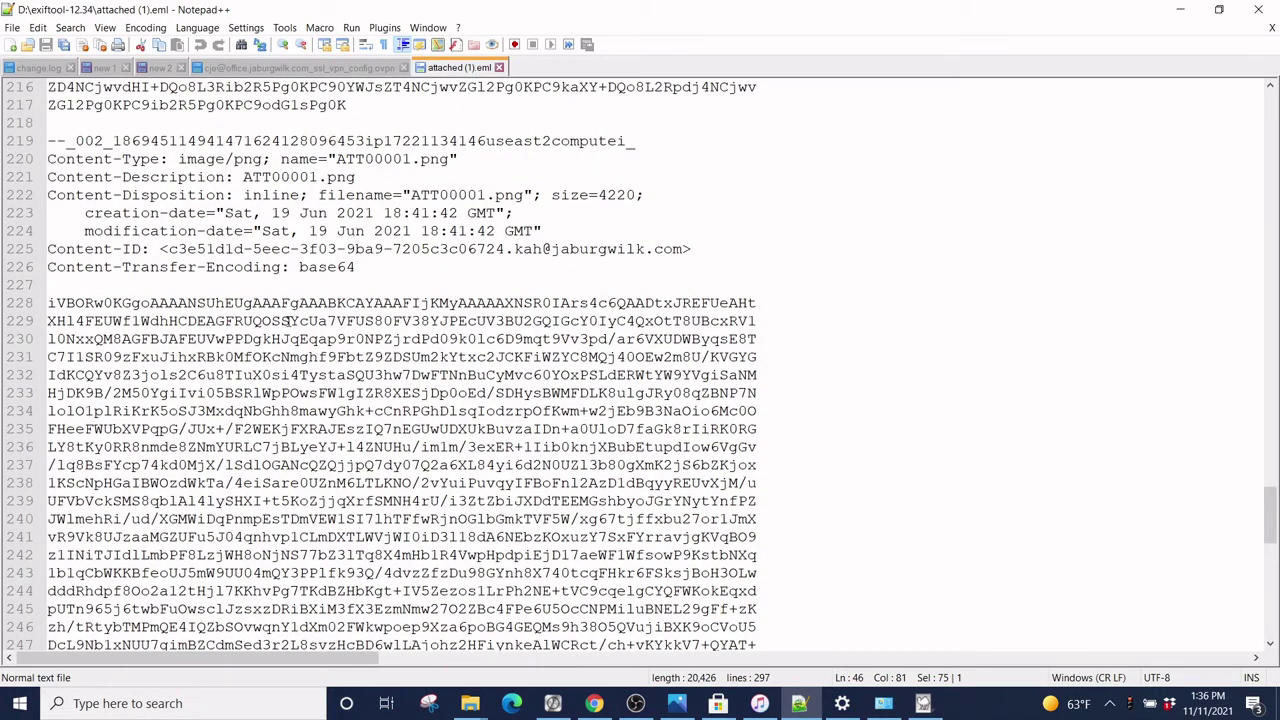
{"action": "scroll", "coordinate": [289, 321], "scroll_direction": "up", "scroll_amount": 6}
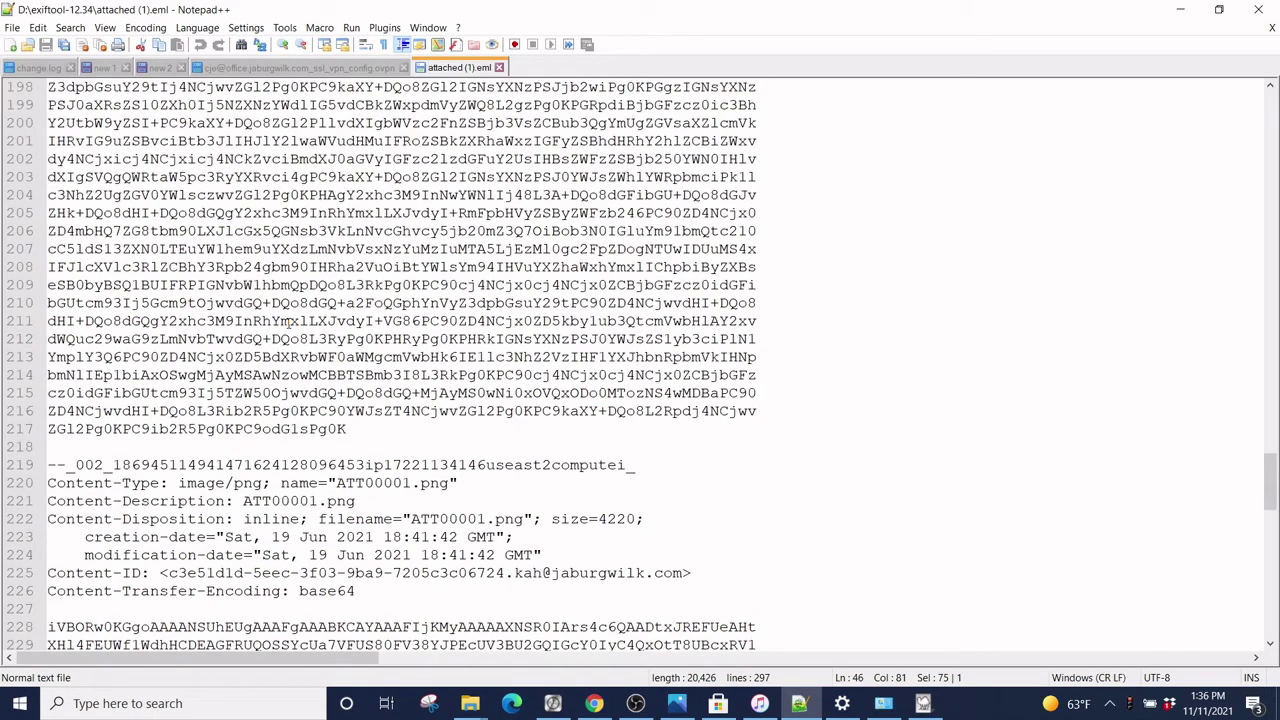
{"action": "scroll", "coordinate": [429, 534], "scroll_direction": "down", "scroll_amount": 5}
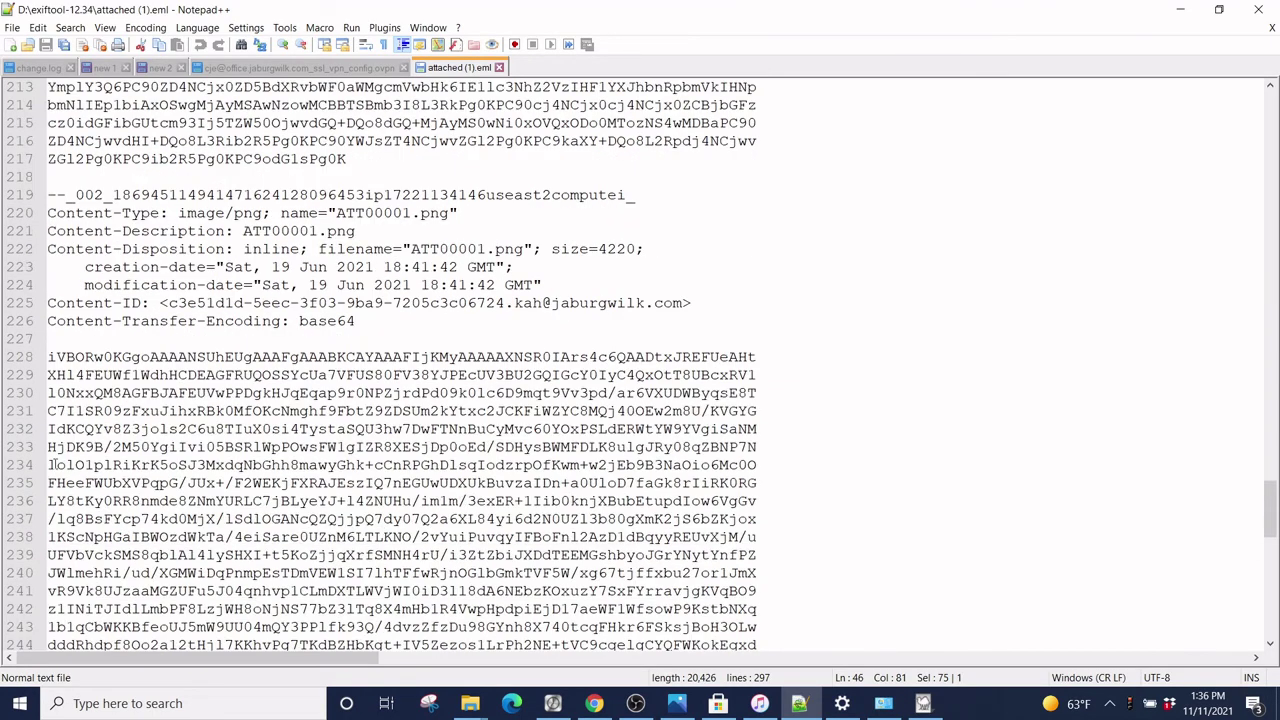
{"action": "left_click_drag", "start_coordinate": [91, 341], "coordinate": [281, 573]}
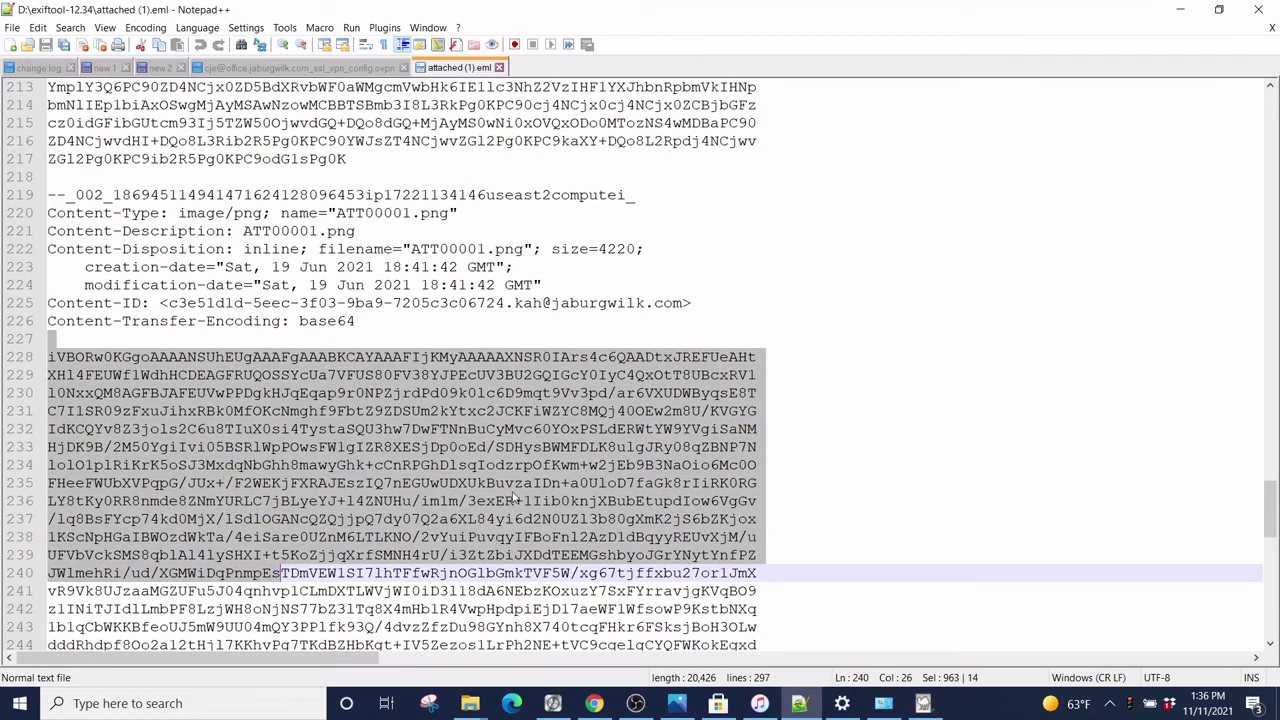
{"action": "scroll", "coordinate": [440, 378], "scroll_direction": "down", "scroll_amount": 18}
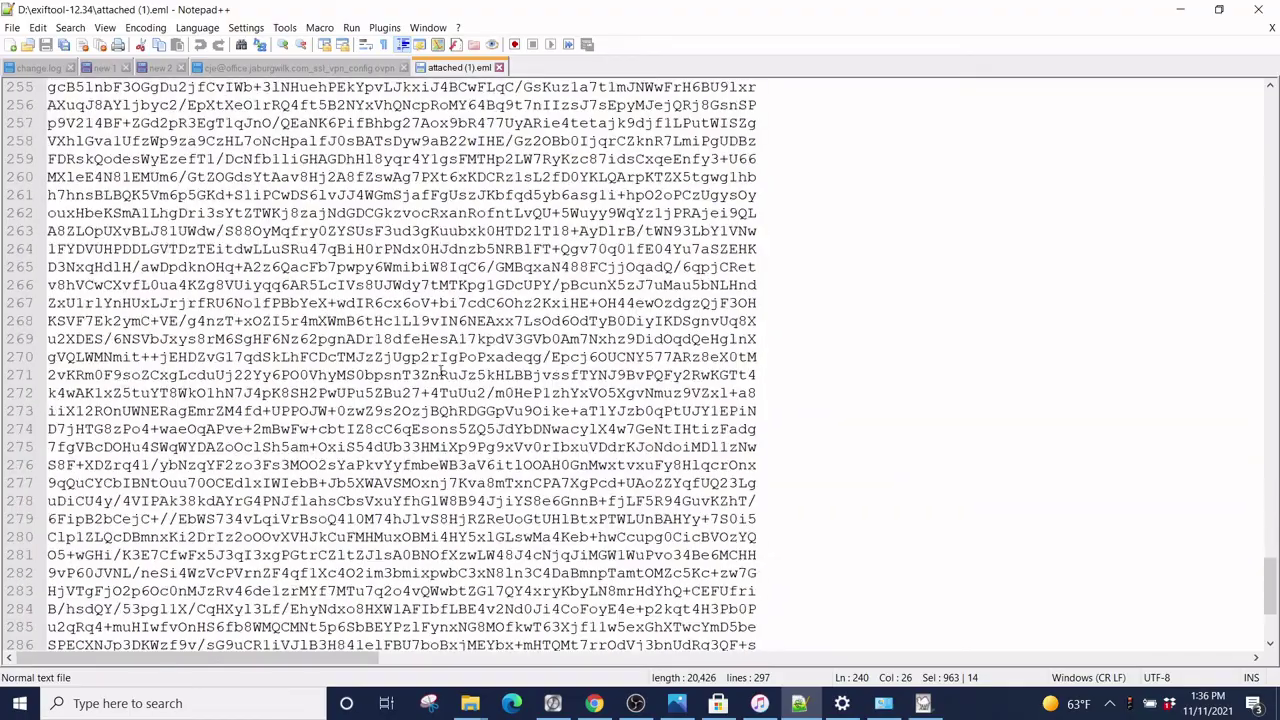
{"action": "scroll", "coordinate": [441, 375], "scroll_direction": "up", "scroll_amount": 20}
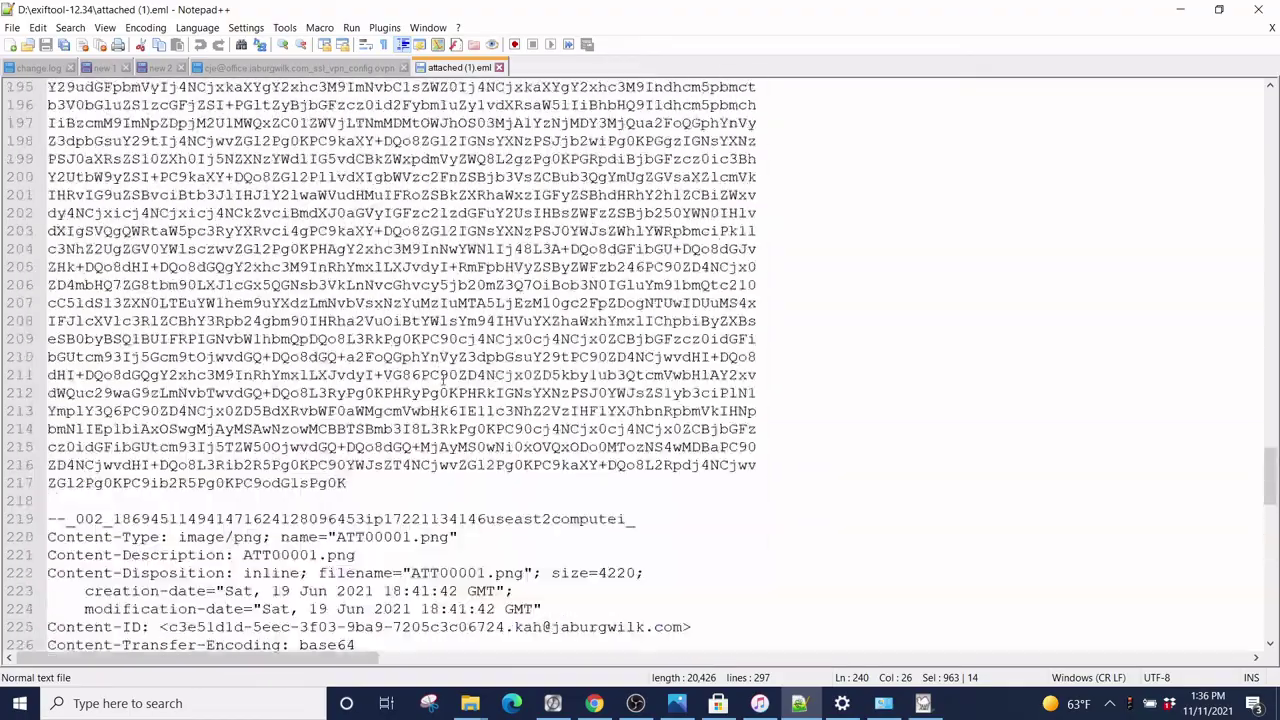
{"action": "scroll", "coordinate": [441, 378], "scroll_direction": "down", "scroll_amount": 7}
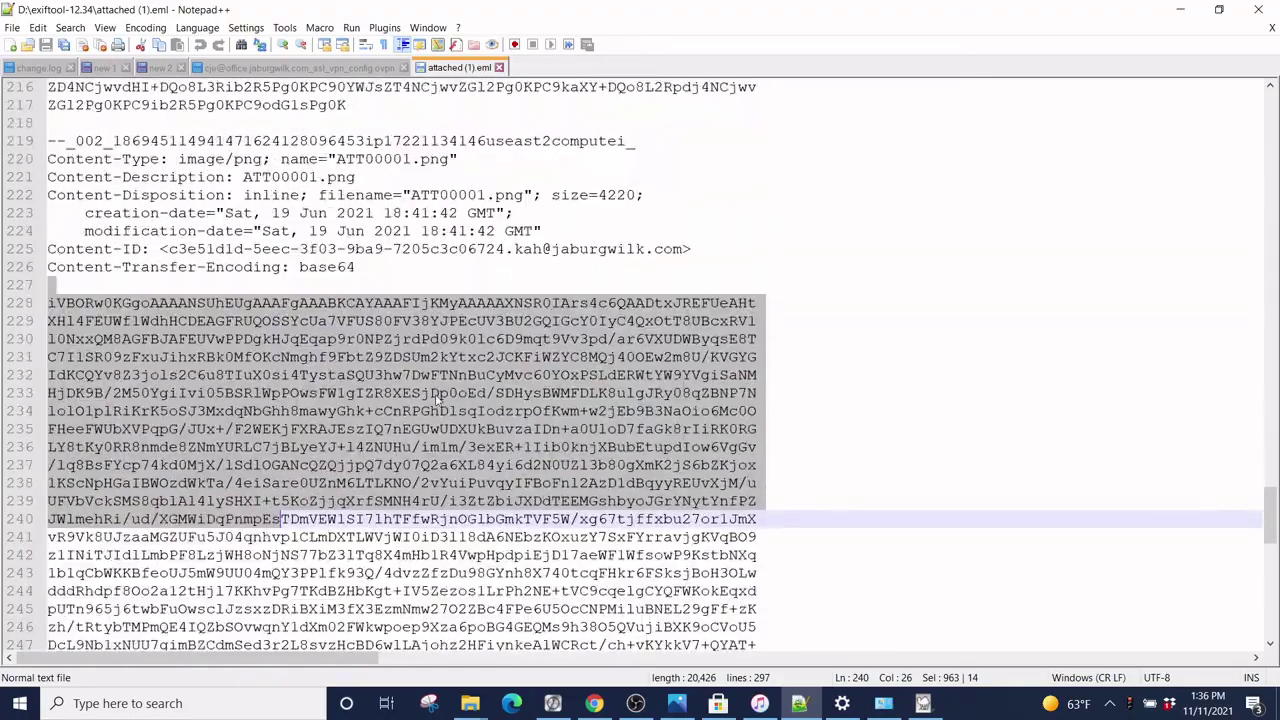
{"action": "scroll", "coordinate": [436, 400], "scroll_direction": "down", "scroll_amount": 1}
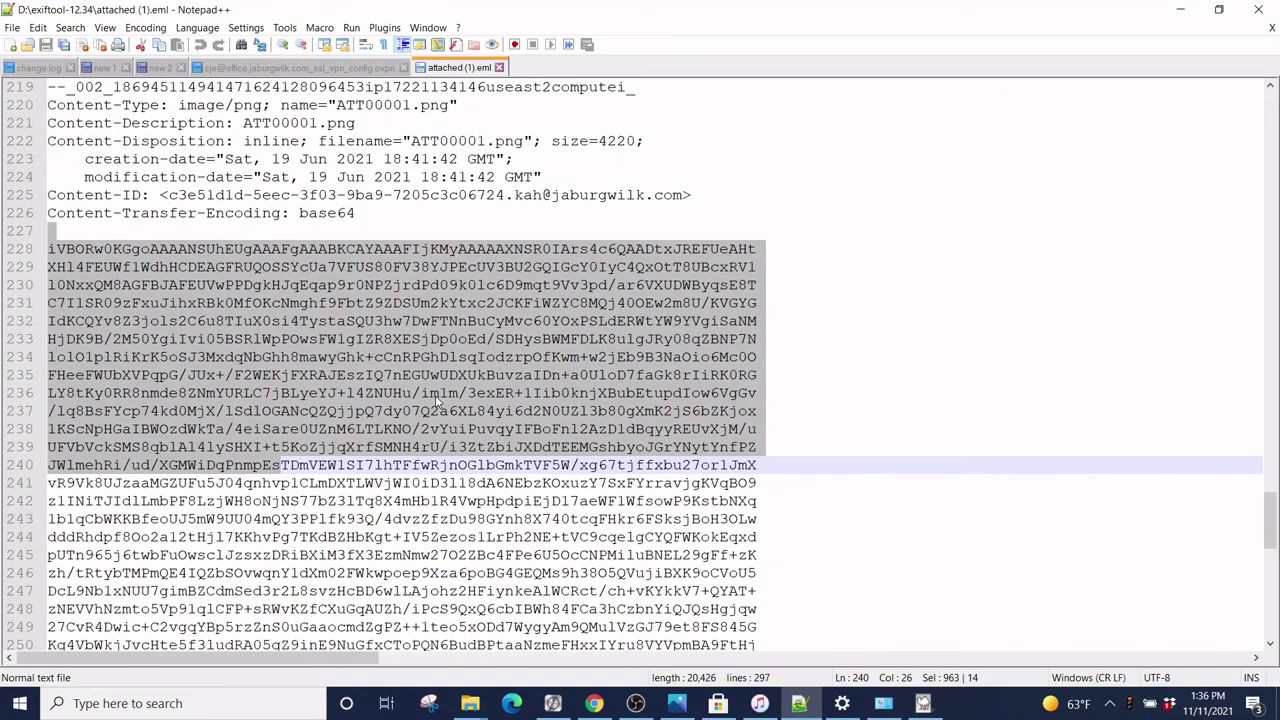
{"action": "scroll", "coordinate": [436, 400], "scroll_direction": "up", "scroll_amount": 7}
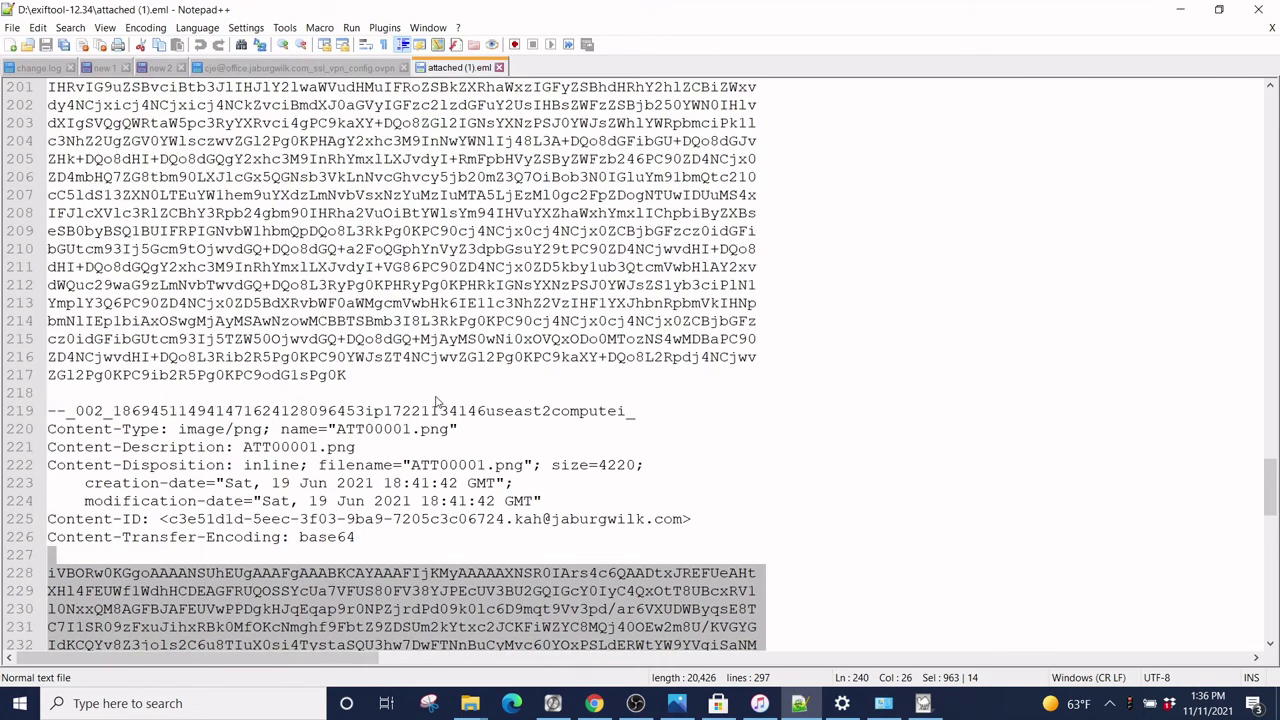
Copy the whole base64-encoded text/html body of the email, down to the boundary before the PNG attachment.
{"action": "left_click", "coordinate": [436, 400]}
{"action": "scroll", "coordinate": [436, 400], "scroll_direction": "up", "scroll_amount": 7}
{"action": "scroll", "coordinate": [433, 398], "scroll_direction": "up", "scroll_amount": 20}
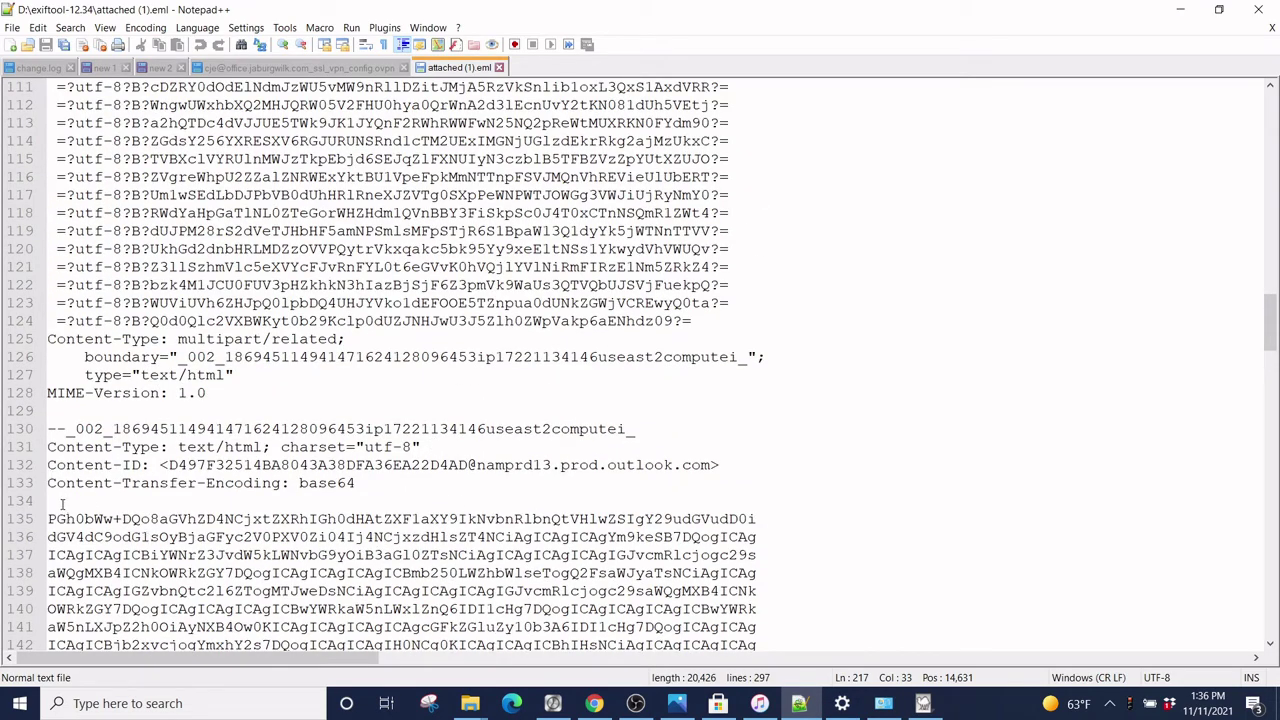
{"action": "left_click_drag", "start_coordinate": [57, 507], "coordinate": [346, 250]}
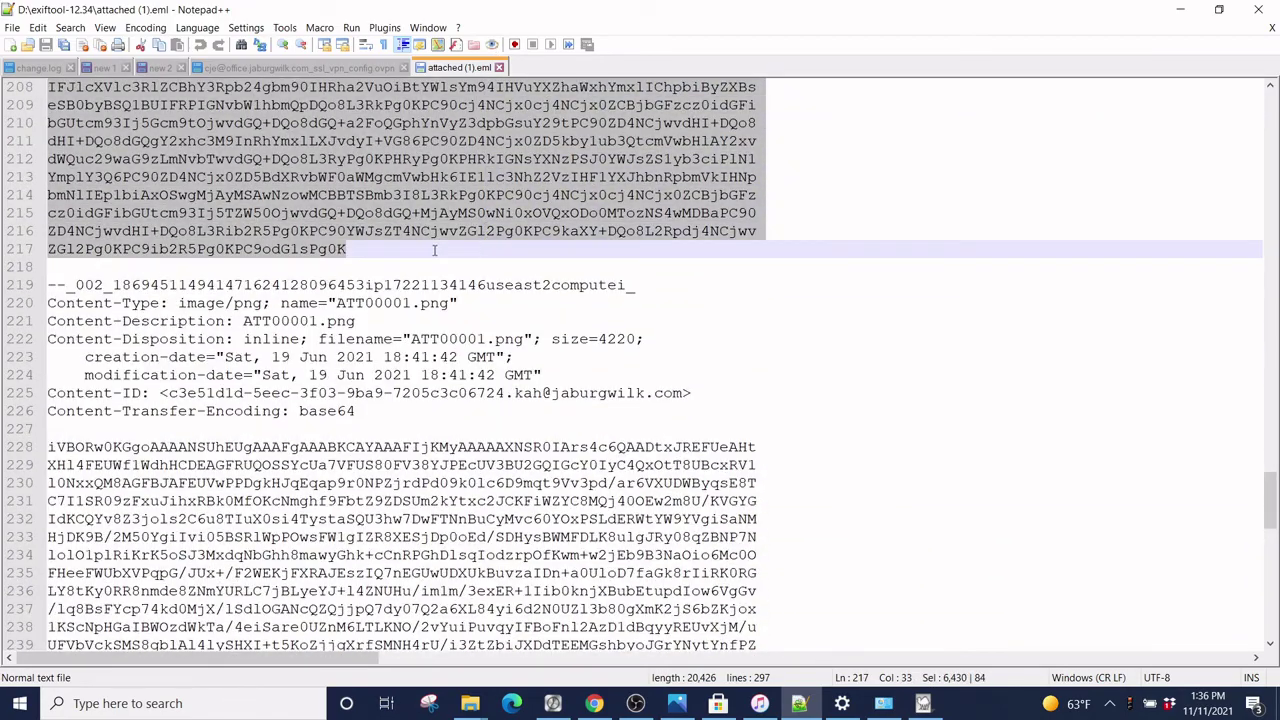
{"action": "right_click", "coordinate": [250, 228]}
{"action": "left_click", "coordinate": [308, 251]}
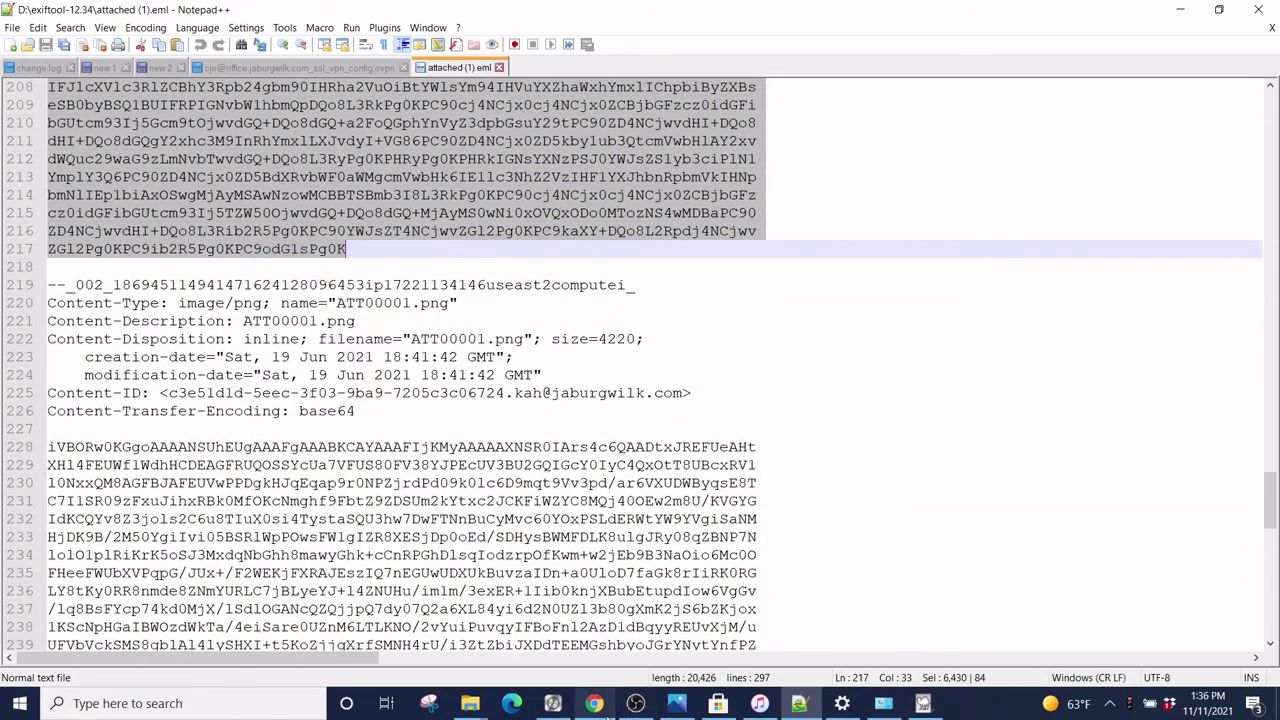
Switch to the base64decode.org page in Chrome, replace the existing input with the copied base64 text, and decode it as UTF-8.
{"action": "left_click", "coordinate": [594, 703]}
{"action": "left_click", "coordinate": [100, 21]}
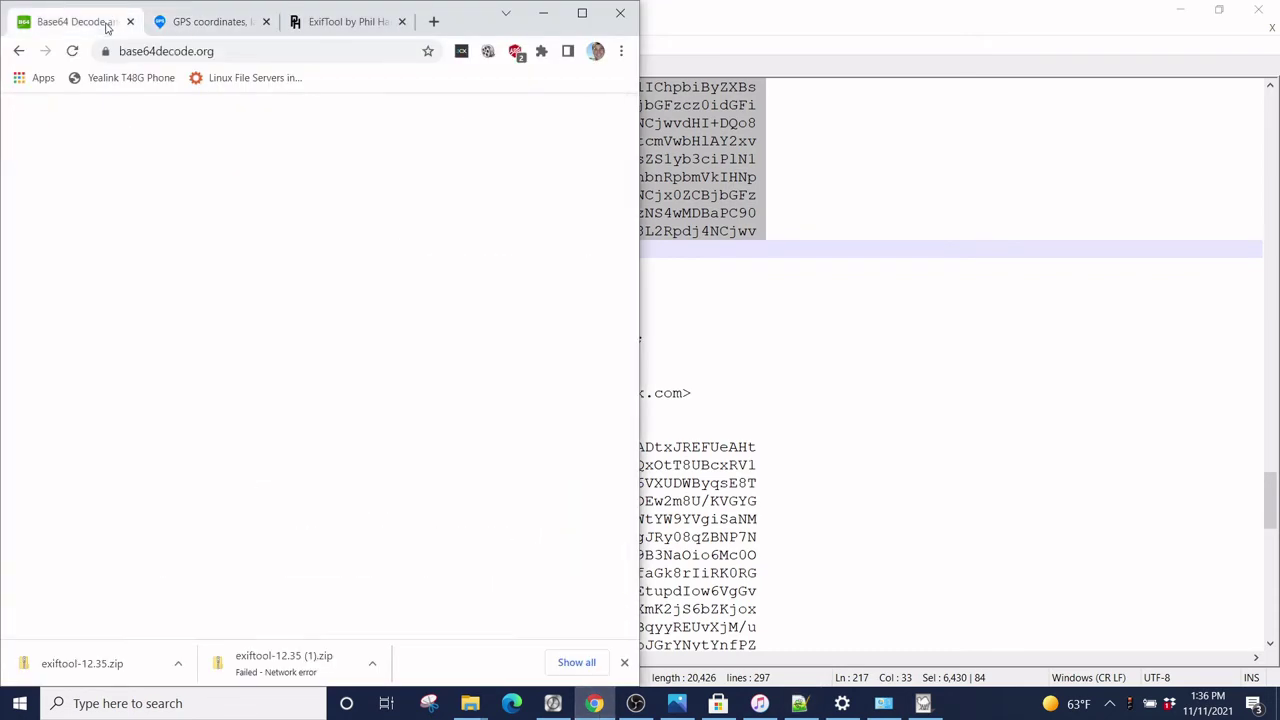
{"action": "left_click", "coordinate": [376, 325]}
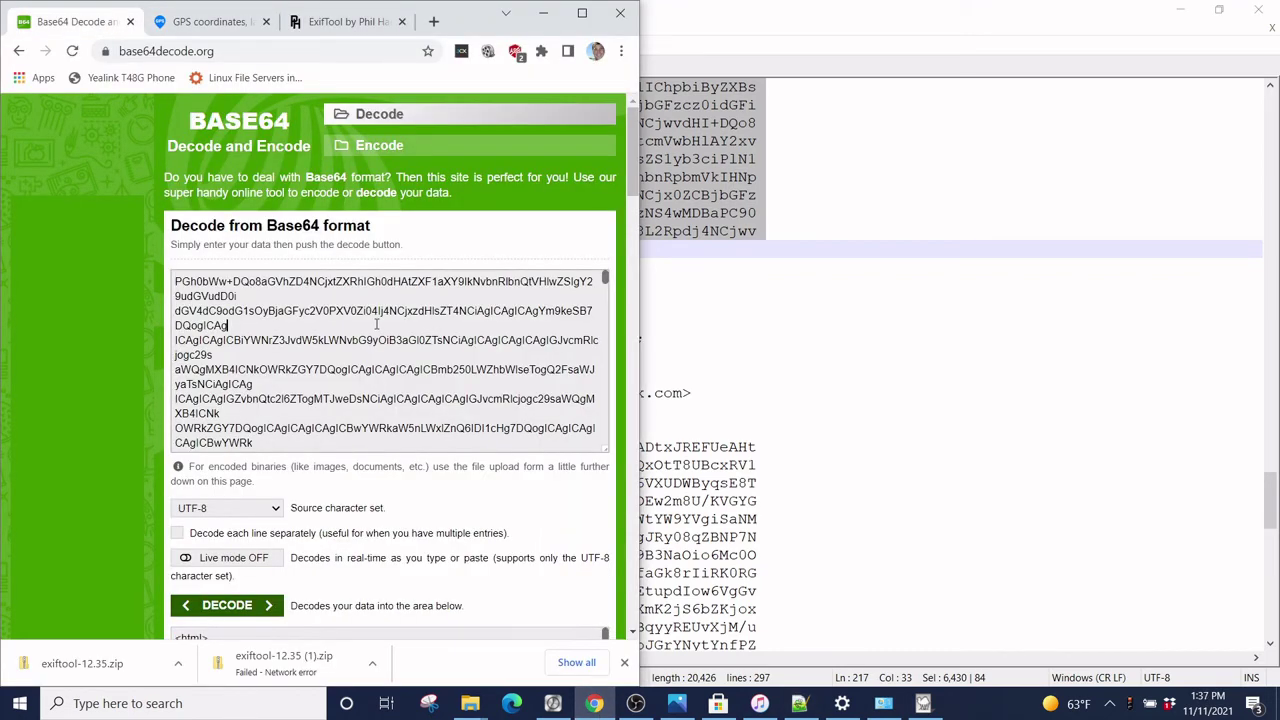
{"action": "key", "text": "ctrl+a"}
{"action": "right_click", "coordinate": [376, 325]}
{"action": "left_click", "coordinate": [433, 404]}
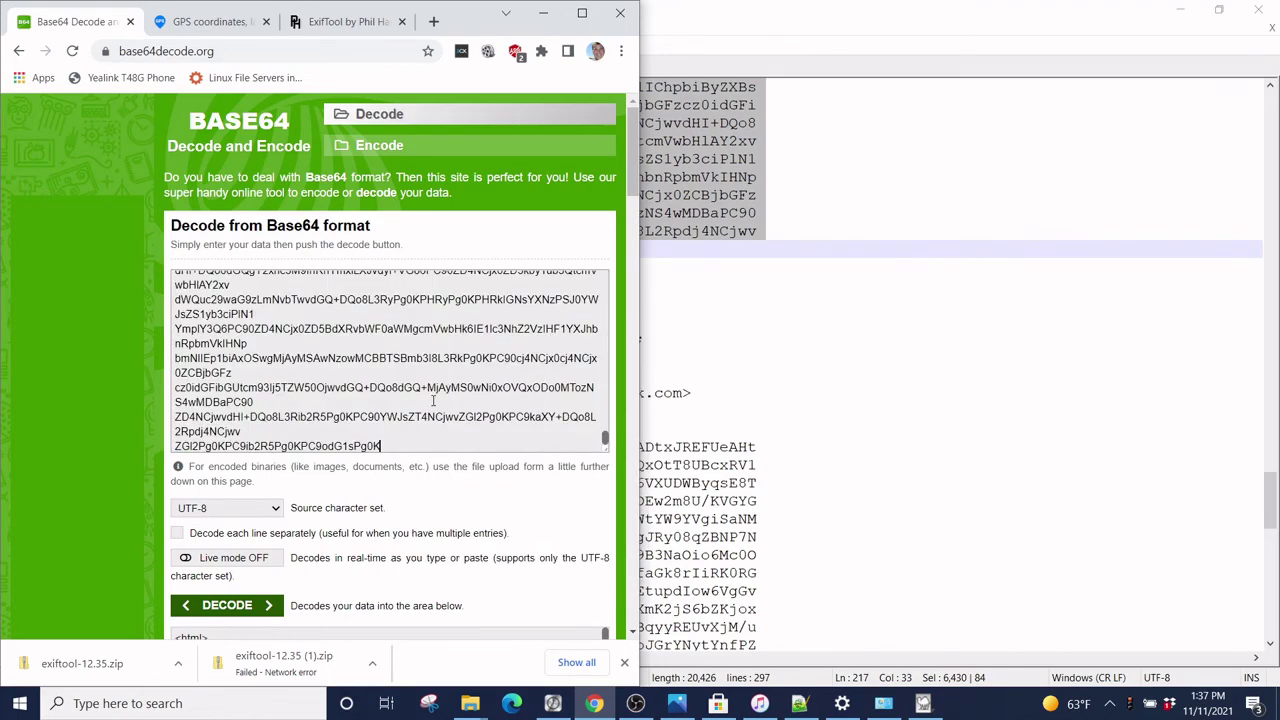
{"action": "scroll", "coordinate": [410, 512], "scroll_direction": "down", "scroll_amount": 3}
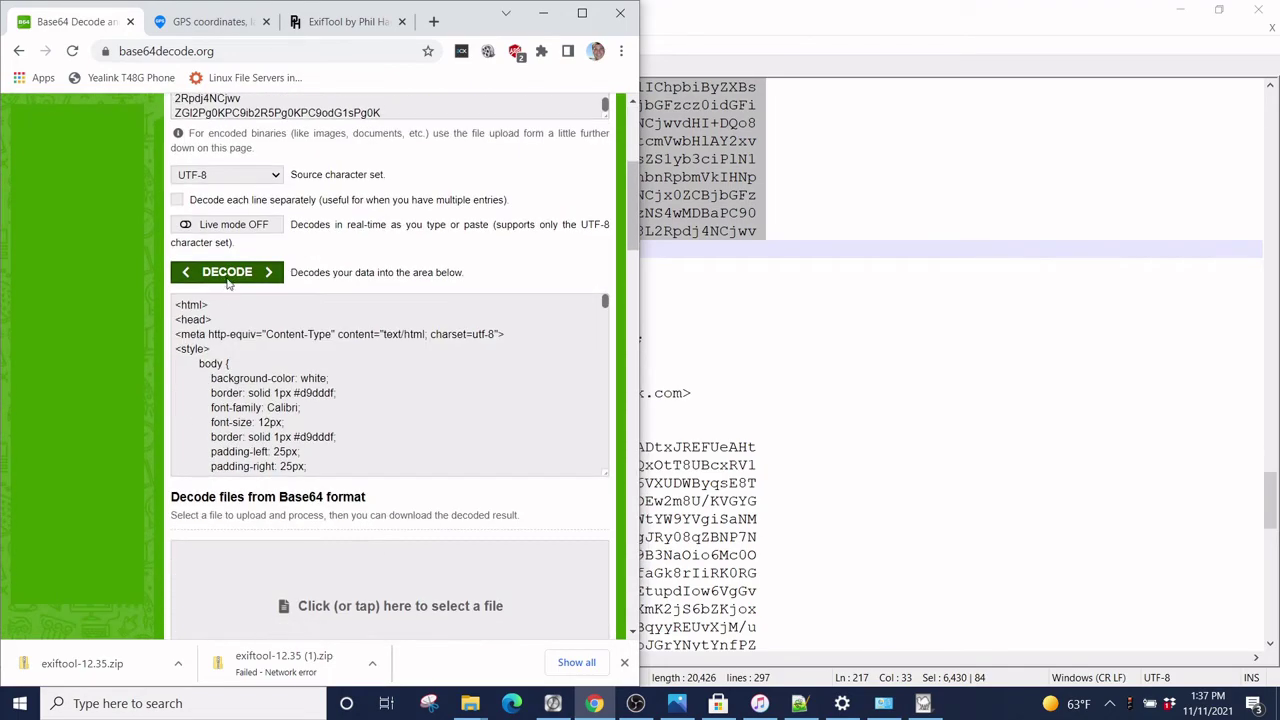
{"action": "left_click", "coordinate": [228, 272]}
Review the decoded HTML through to its message details section and copy the entire decoded output.
{"action": "scroll", "coordinate": [430, 543], "scroll_direction": "down", "scroll_amount": 5}
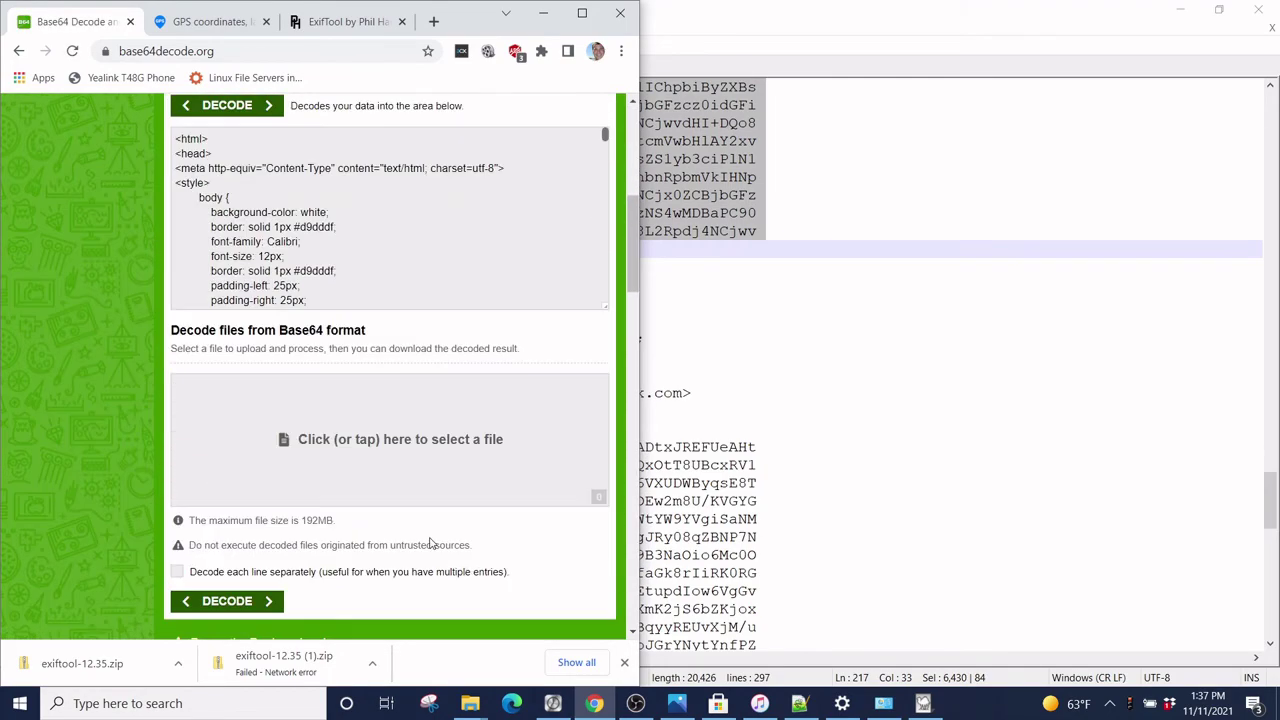
{"action": "scroll", "coordinate": [383, 223], "scroll_direction": "down", "scroll_amount": 3}
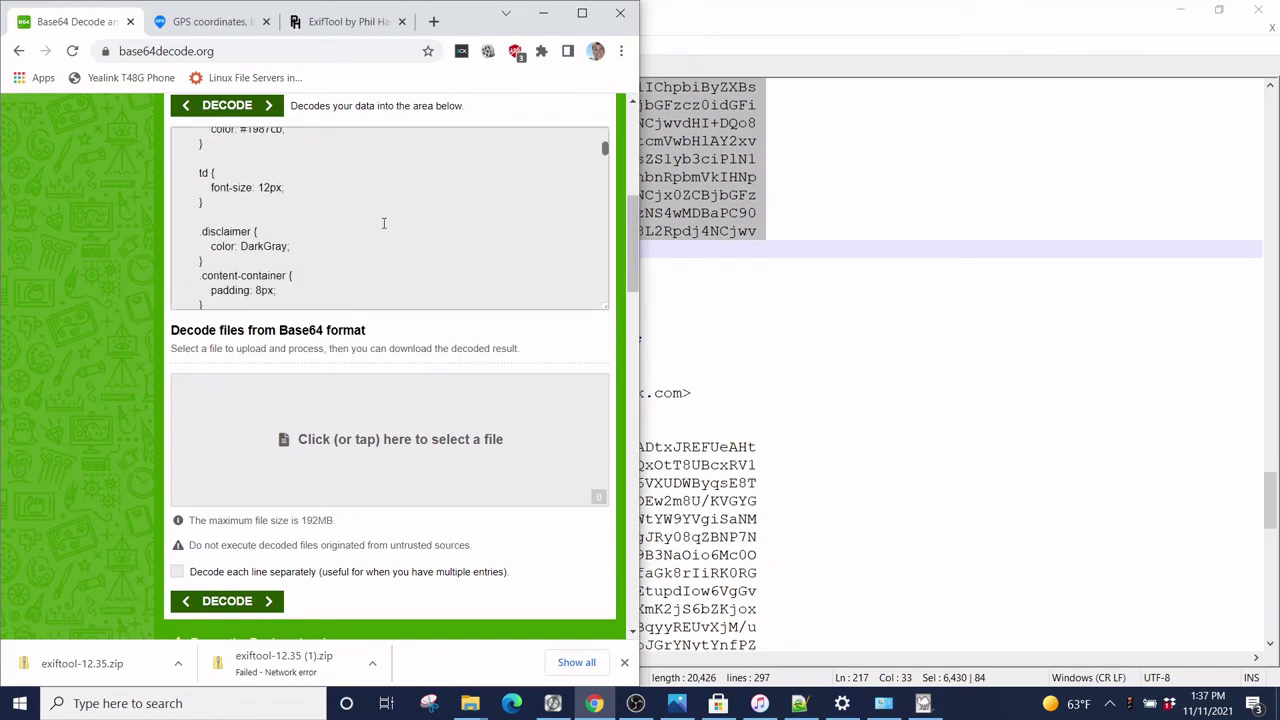
{"action": "scroll", "coordinate": [383, 223], "scroll_direction": "down", "scroll_amount": 8}
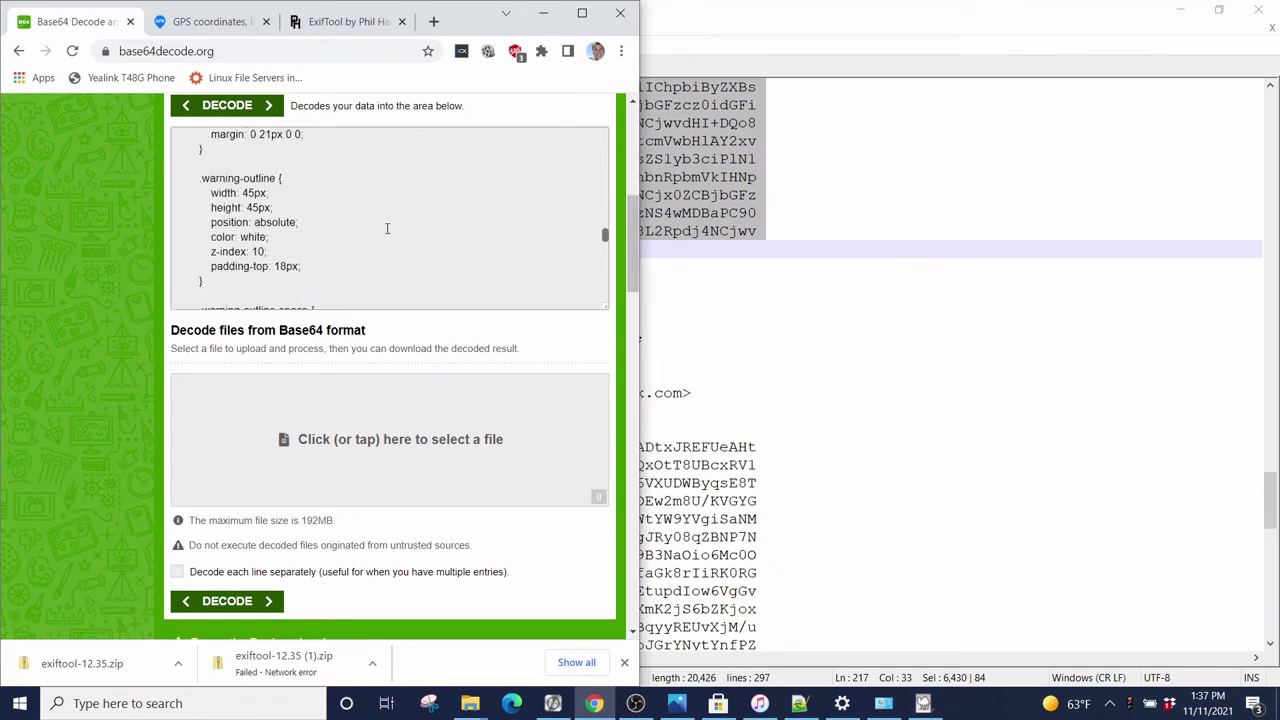
{"action": "scroll", "coordinate": [390, 235], "scroll_direction": "down", "scroll_amount": 5}
{"action": "scroll", "coordinate": [392, 260], "scroll_direction": "up", "scroll_amount": 1}
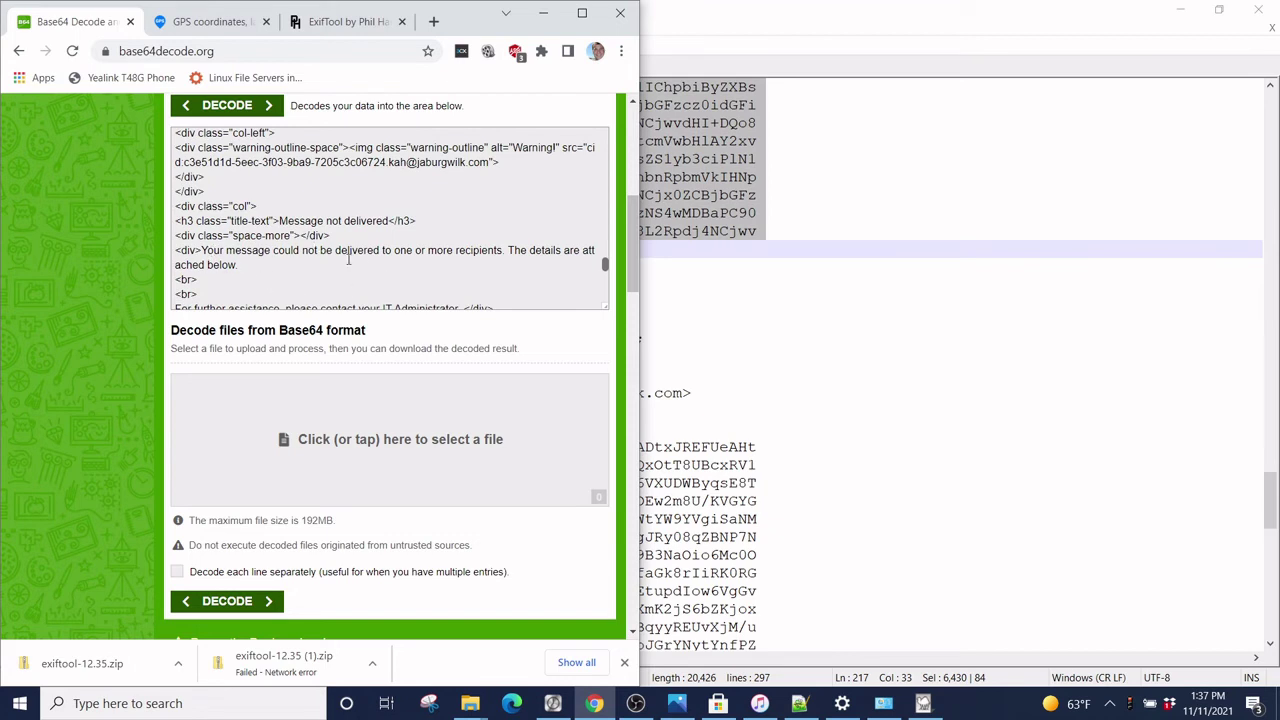
{"action": "scroll", "coordinate": [522, 256], "scroll_direction": "down", "scroll_amount": 1}
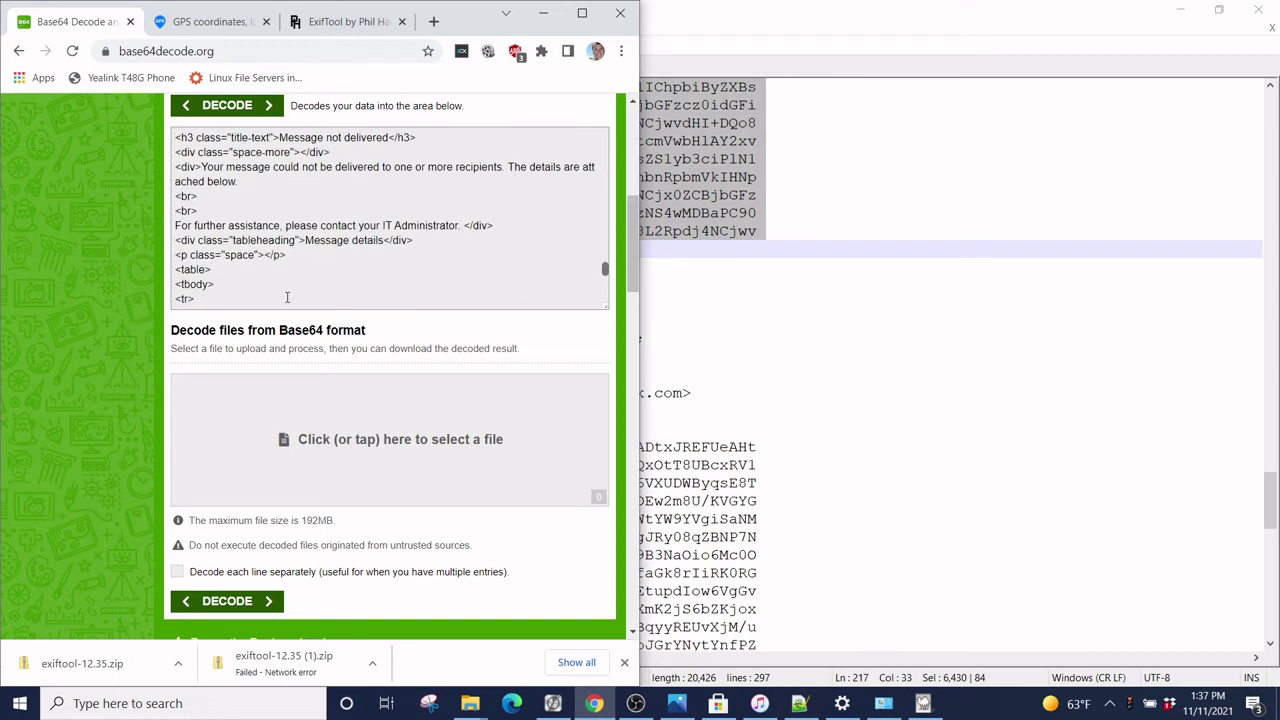
{"action": "key", "text": "ctrl+a"}
{"action": "right_click", "coordinate": [271, 240]}
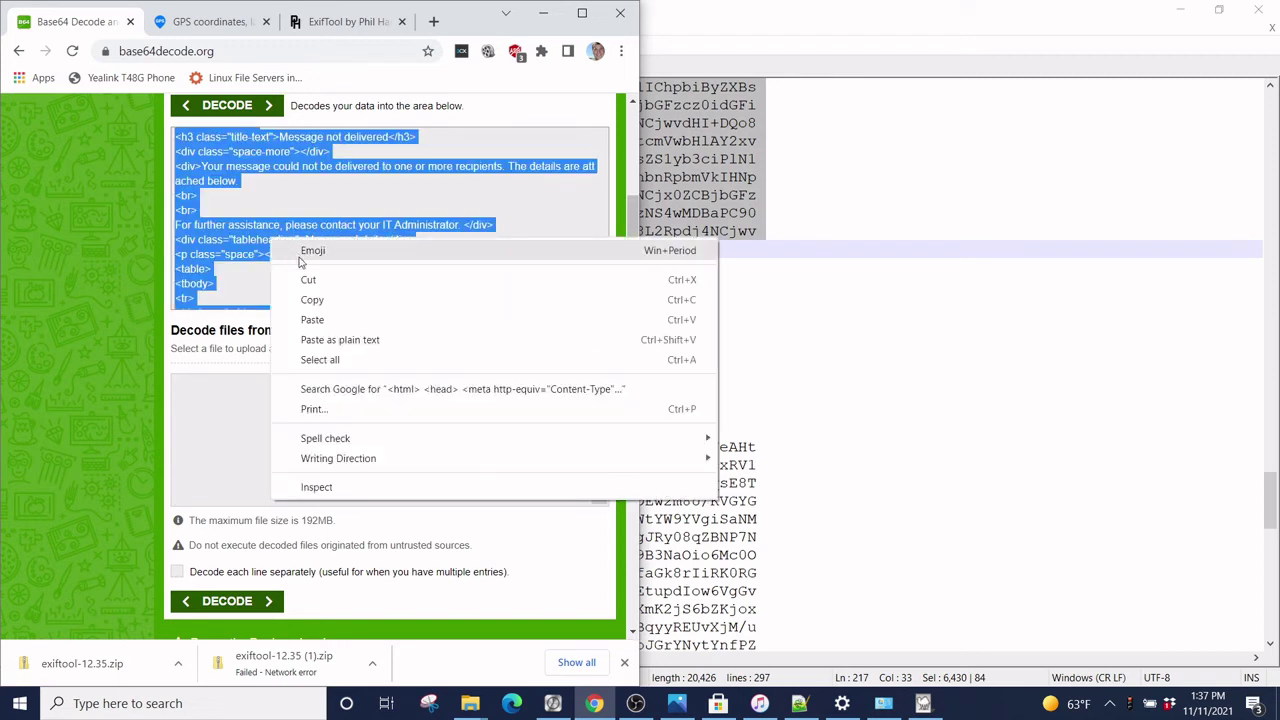
{"action": "left_click", "coordinate": [322, 298]}
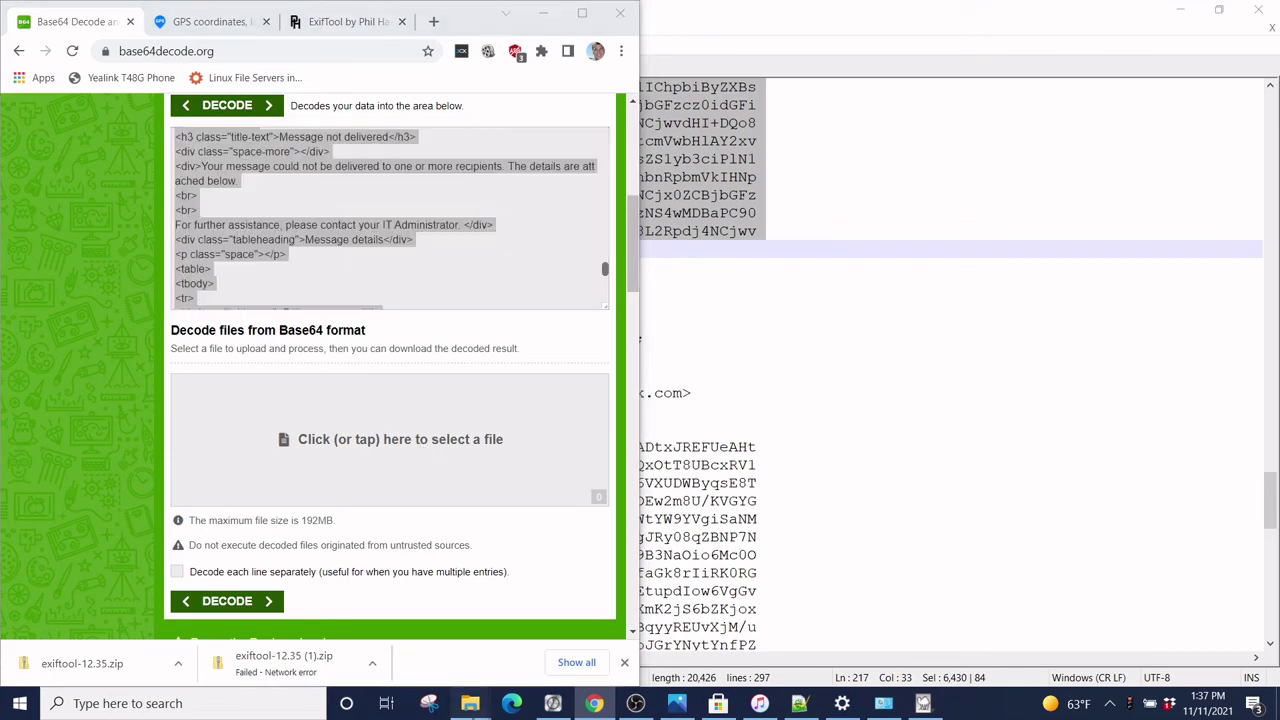
In File Explorer, create a text document in the exiftool-12.34 folder and rename it New Text Document (2).html, accepting the extension change.
{"action": "mouse_move", "coordinate": [470, 703]}
{"action": "left_click", "coordinate": [531, 647]}
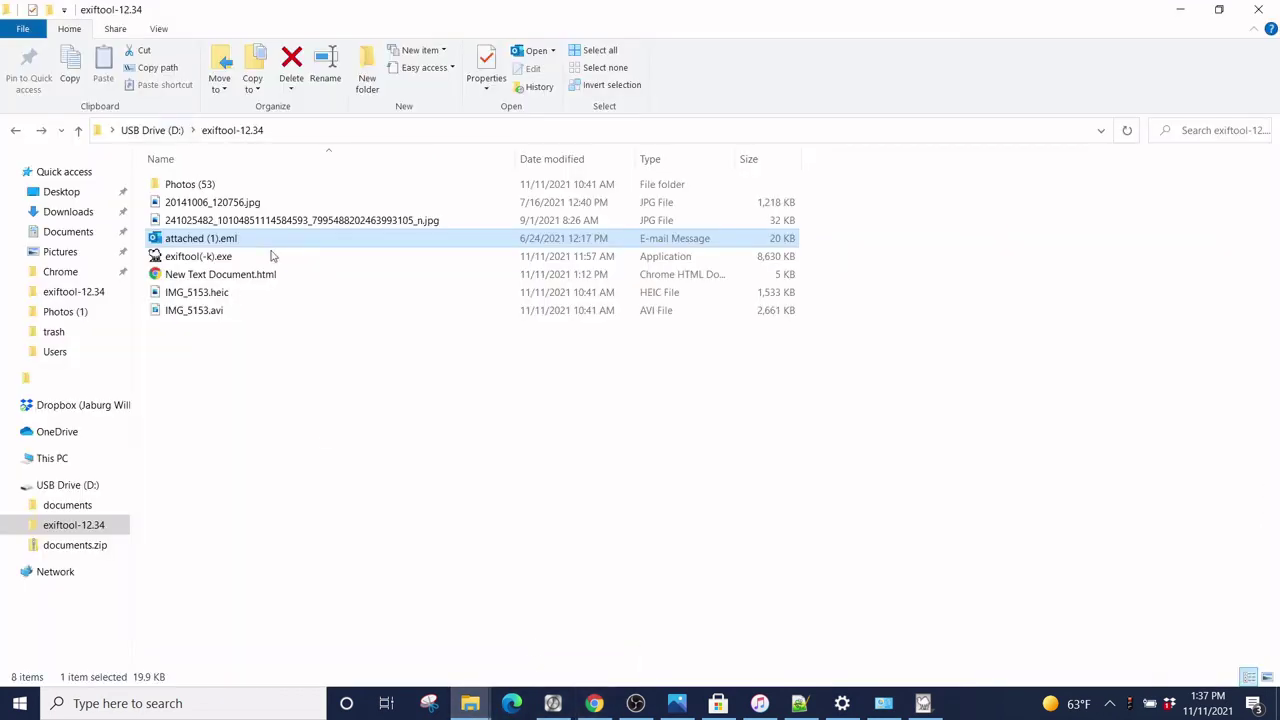
{"action": "left_click", "coordinate": [349, 506]}
{"action": "right_click", "coordinate": [347, 509]}
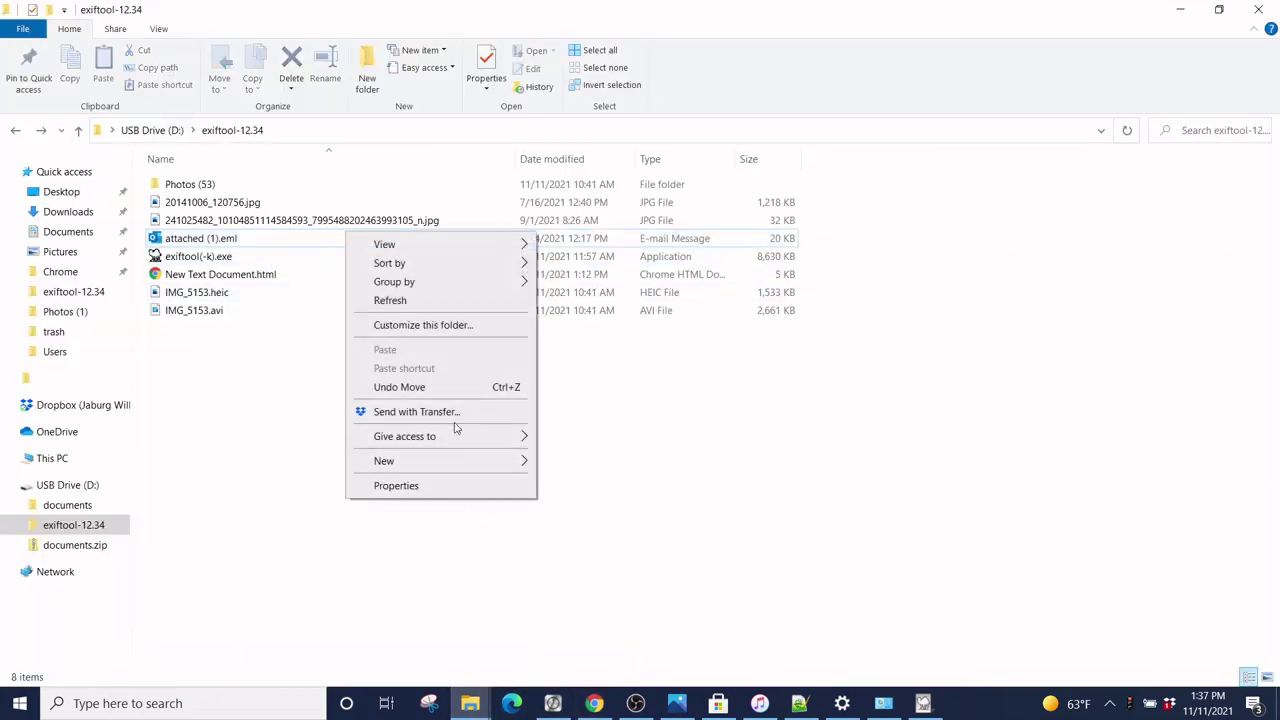
{"action": "mouse_move", "coordinate": [479, 463]}
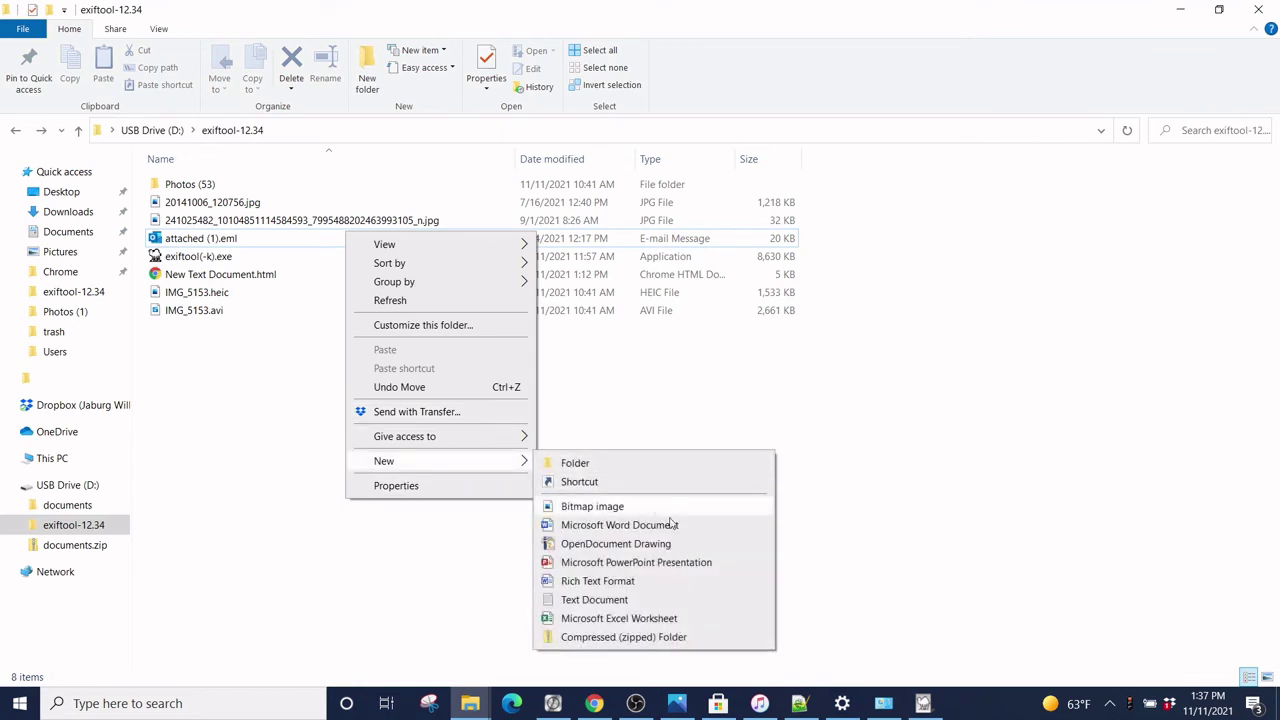
{"action": "left_click", "coordinate": [594, 599]}
{"action": "left_click_drag", "start_coordinate": [270, 330], "coordinate": [258, 330]}
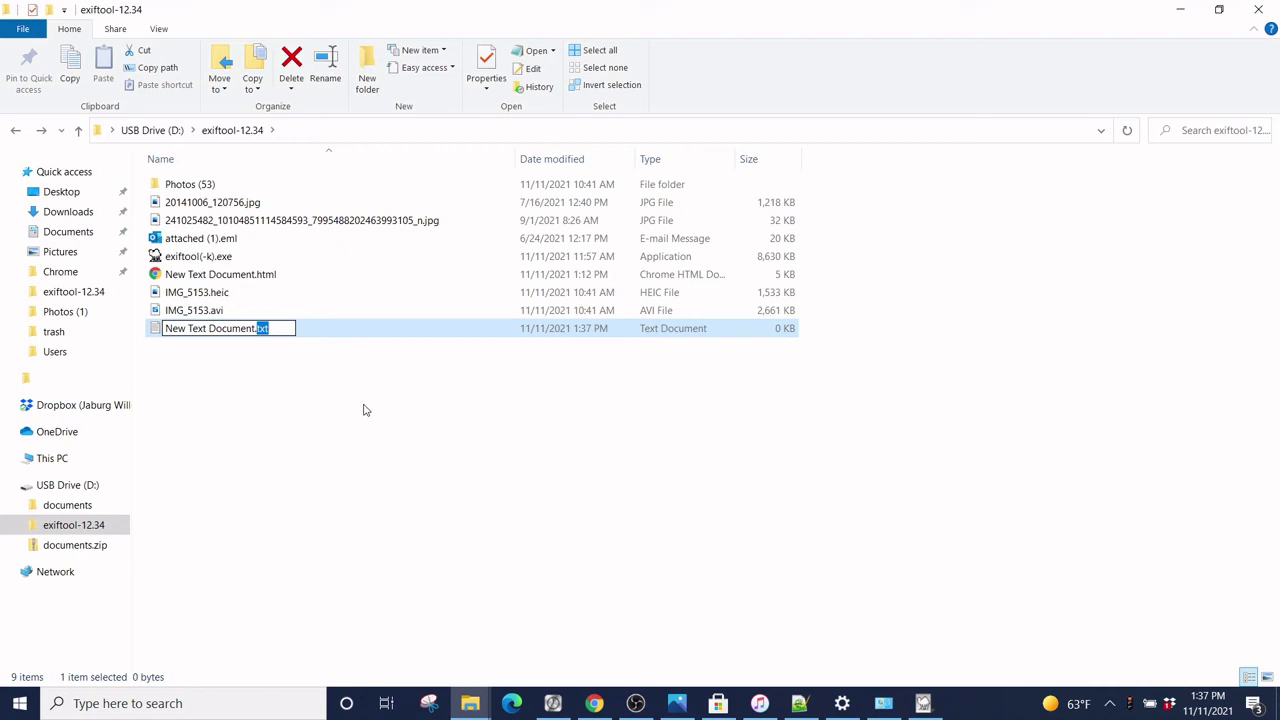
{"action": "type", "text": "html"}
{"action": "key", "text": "Return"}
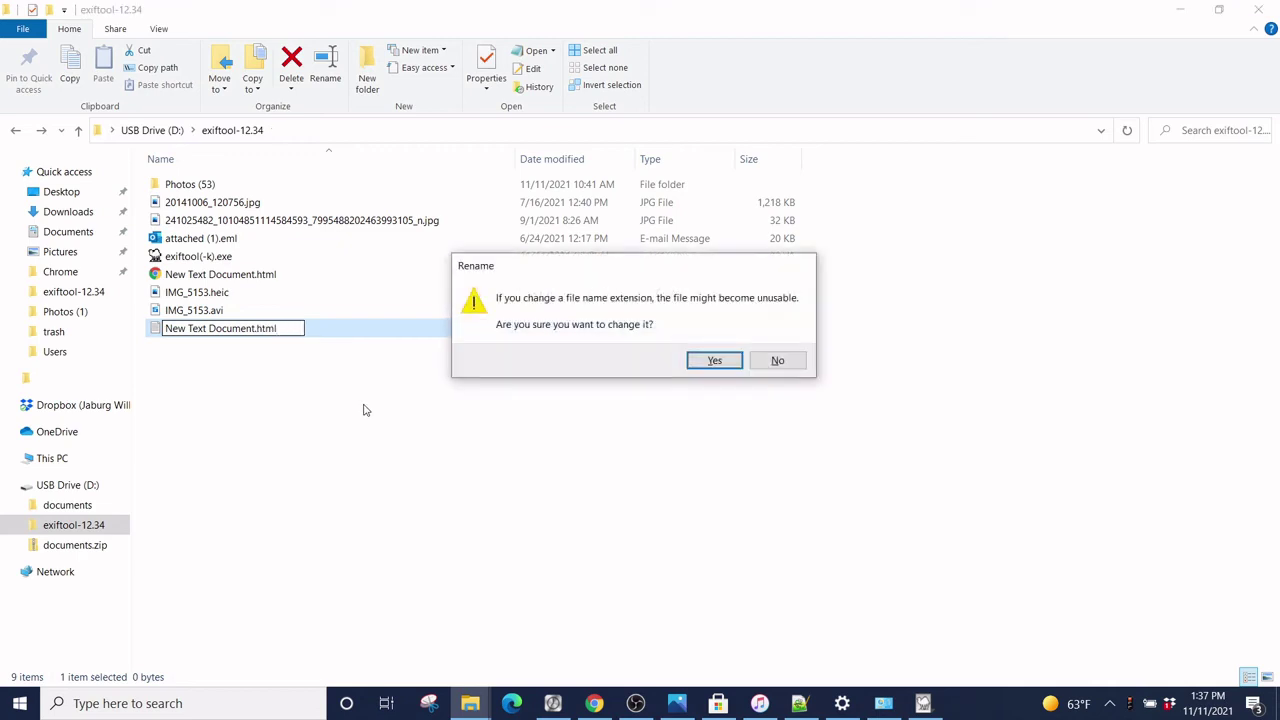
{"action": "left_click", "coordinate": [713, 361]}
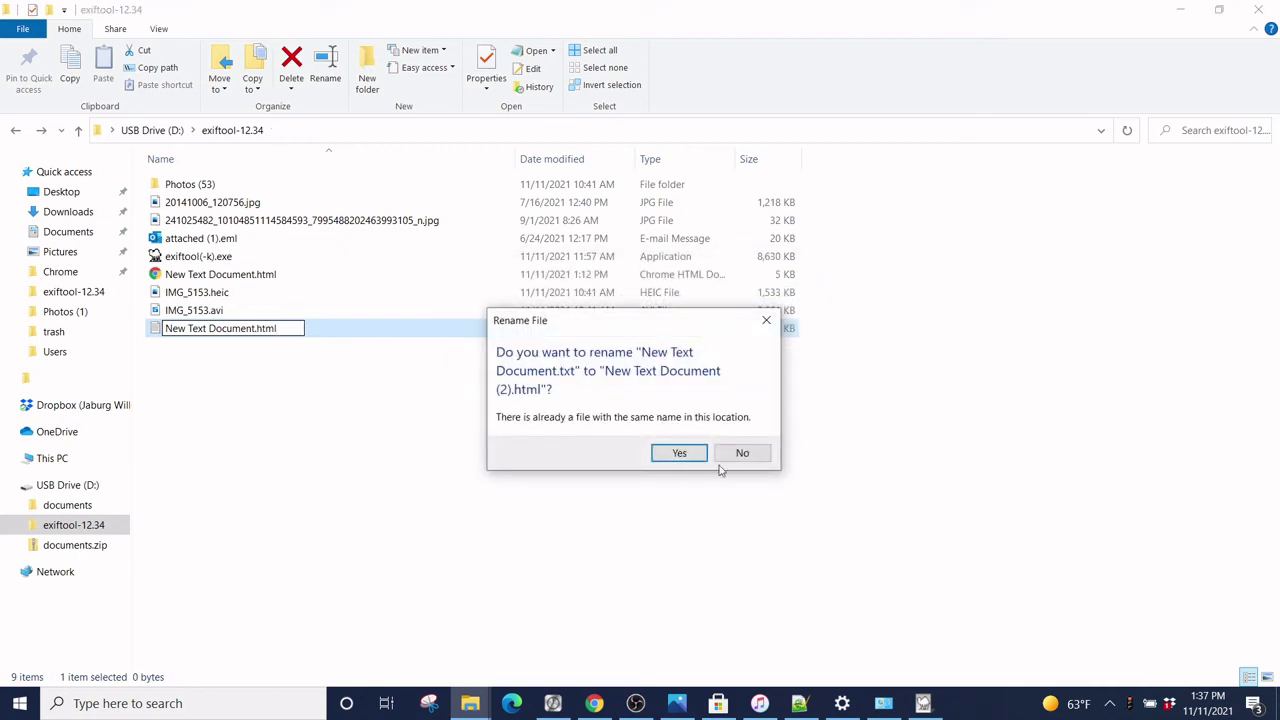
{"action": "left_click", "coordinate": [680, 452]}
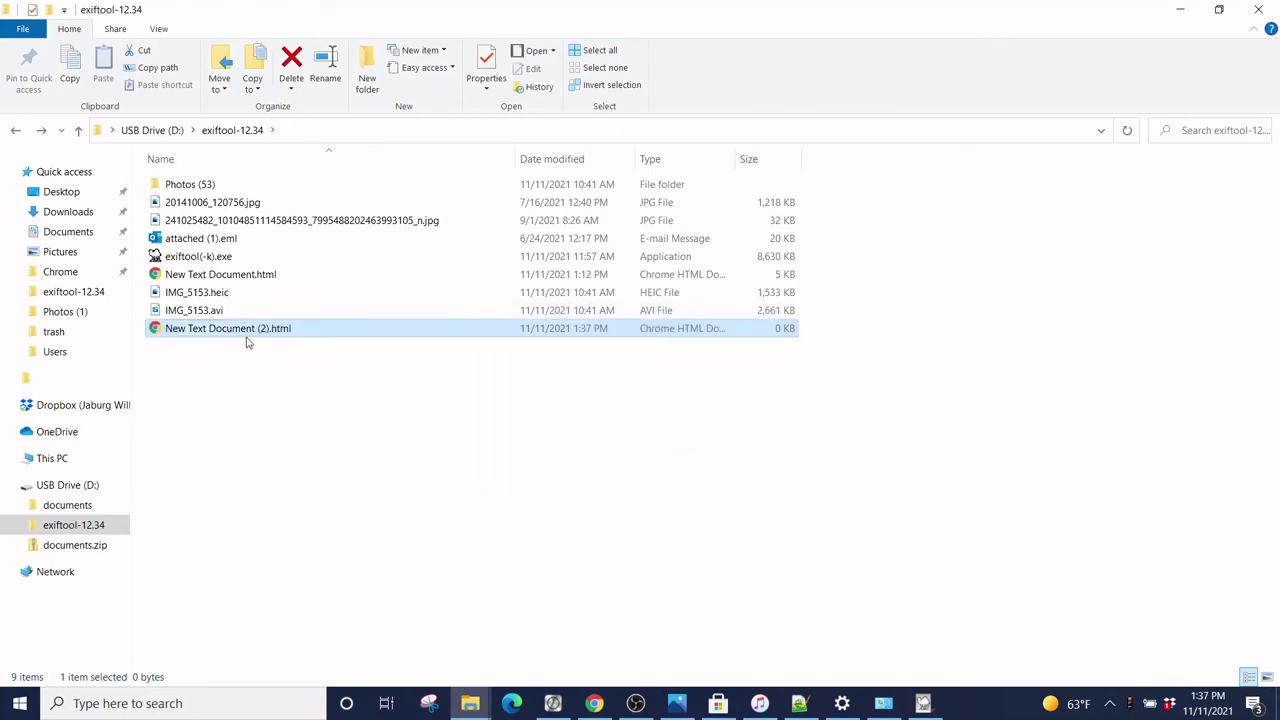
Open New Text Document (2).html in Notepad++, paste the decoded HTML into it, and save the file.
{"action": "right_click", "coordinate": [247, 341]}
{"action": "left_click", "coordinate": [355, 434]}
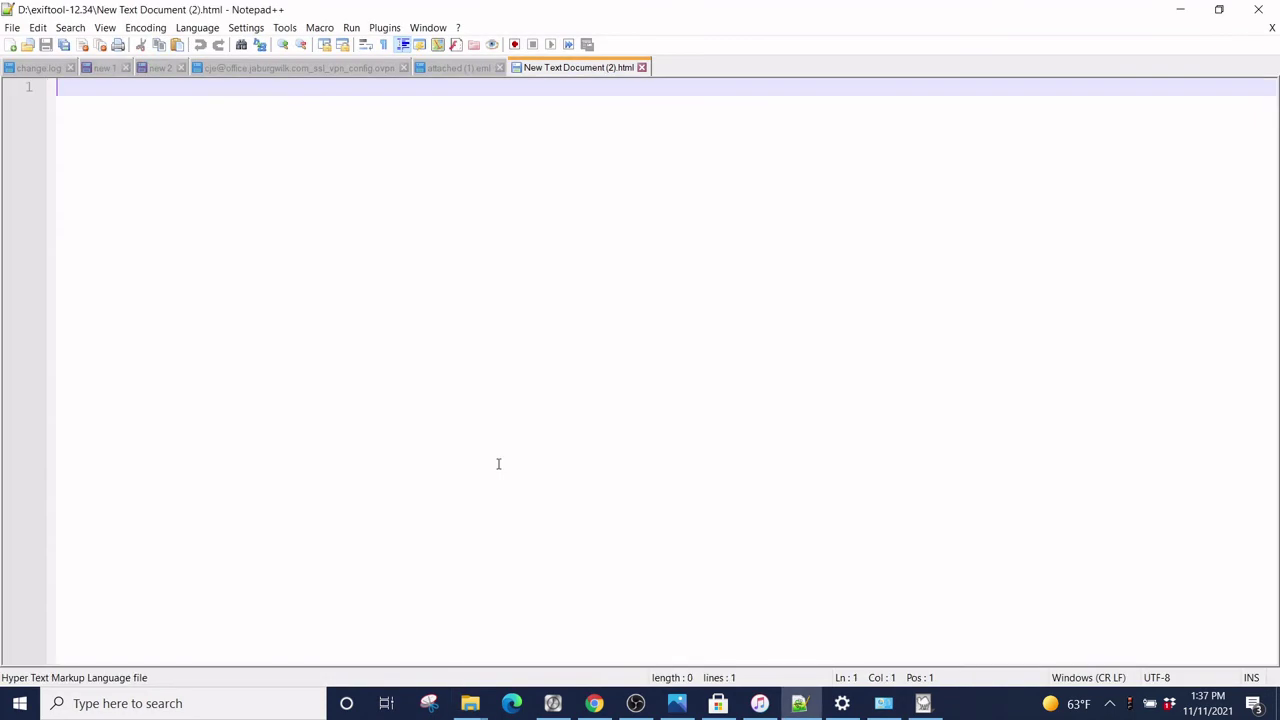
{"action": "key", "text": "ctrl+v"}
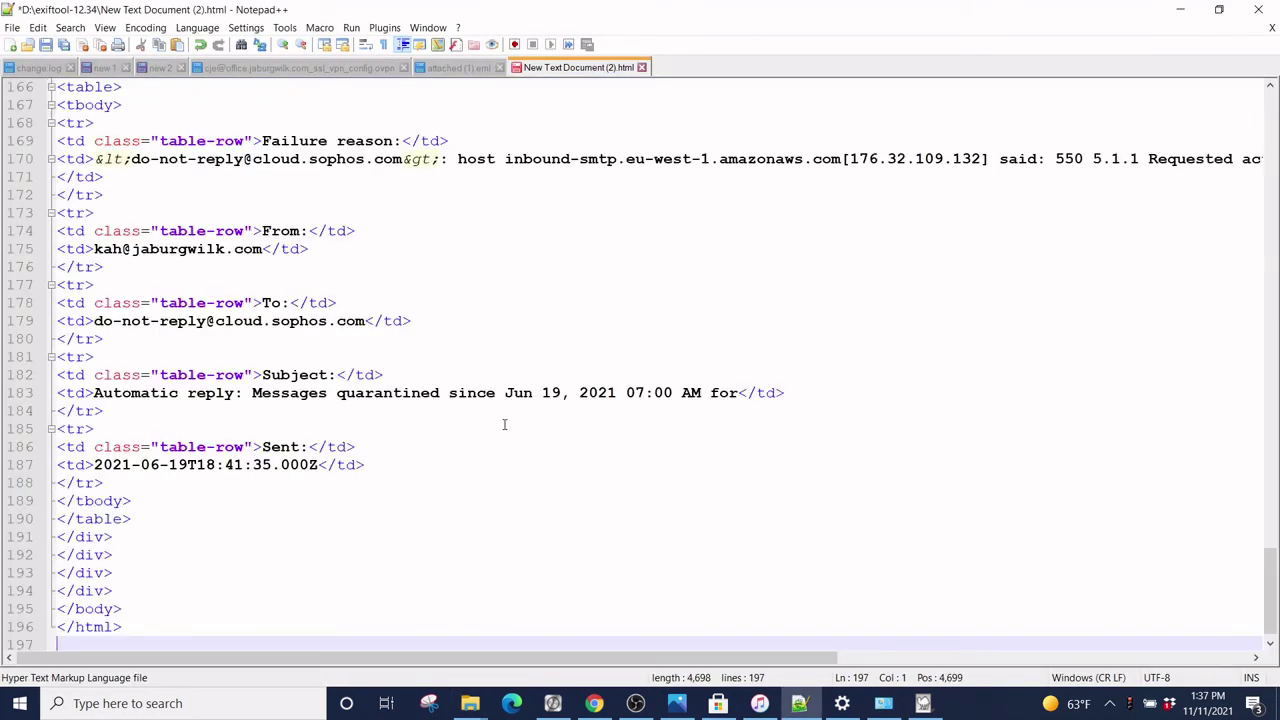
{"action": "key", "text": "ctrl+s"}
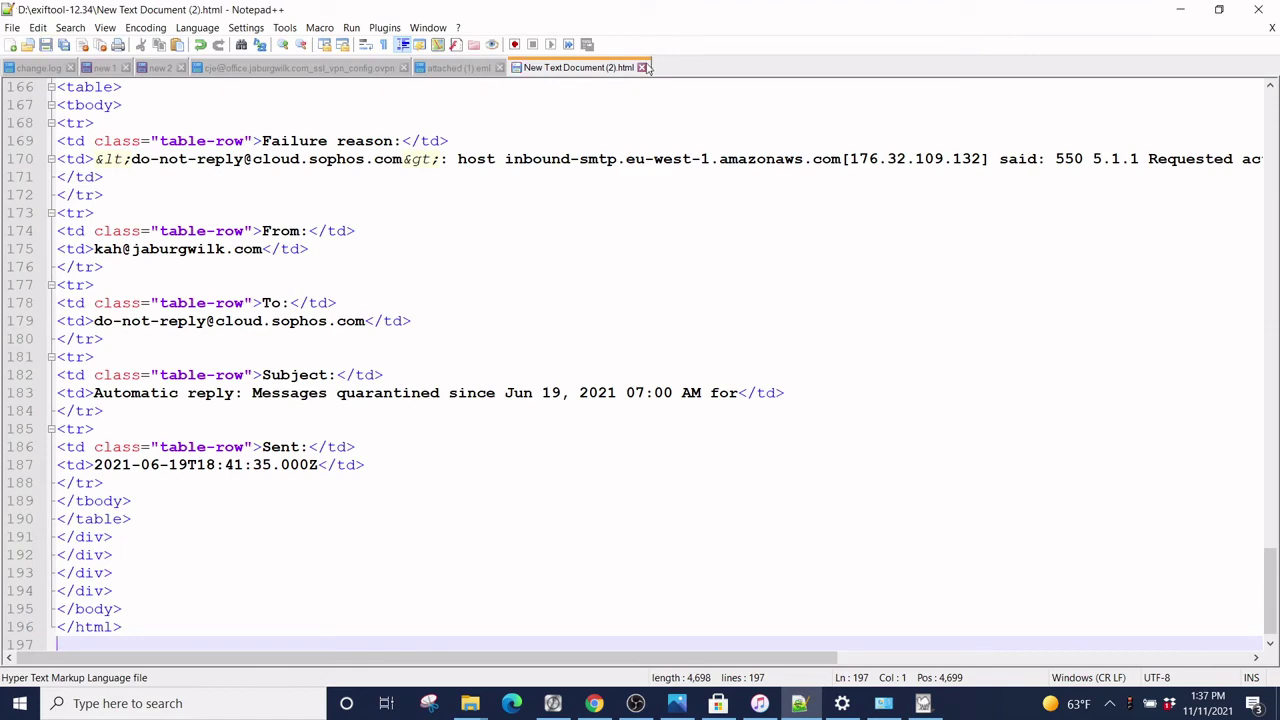
Return to the exiftool-12.34 folder and open New Text Document (2).html in a maximized Chrome window to view the rendered message.
{"action": "left_click", "coordinate": [1258, 9]}
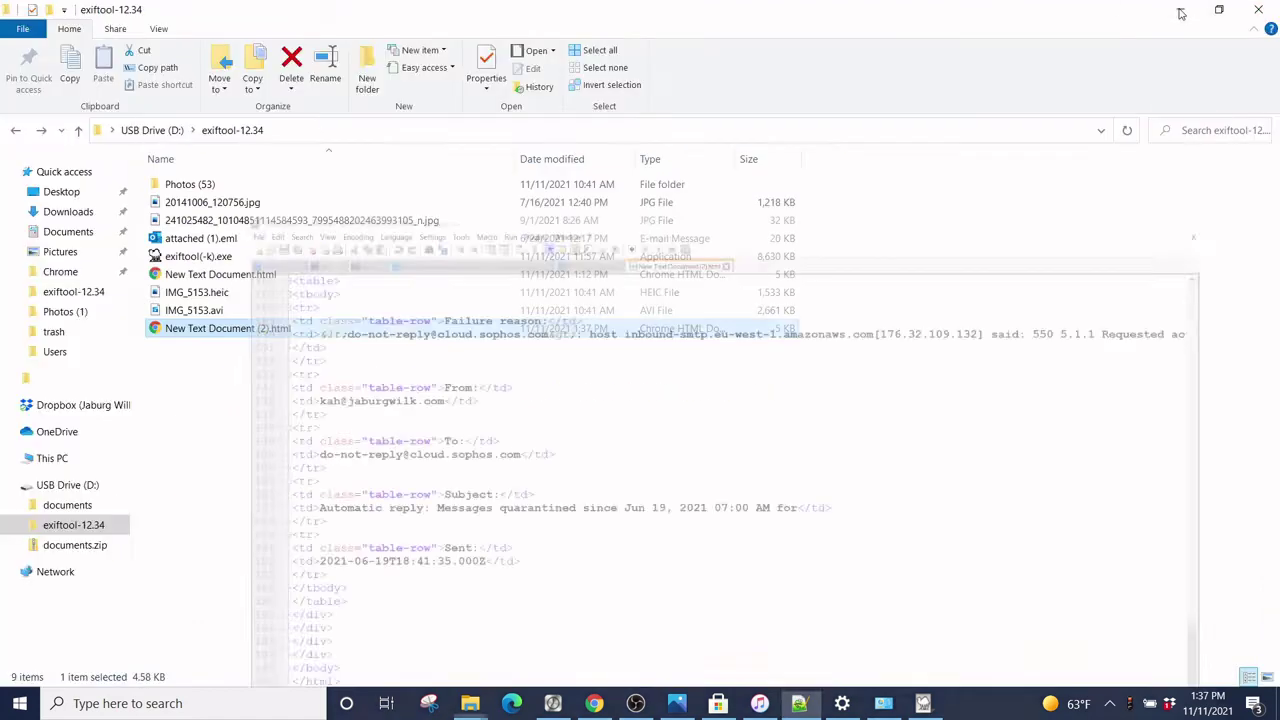
{"action": "double_click", "coordinate": [266, 330]}
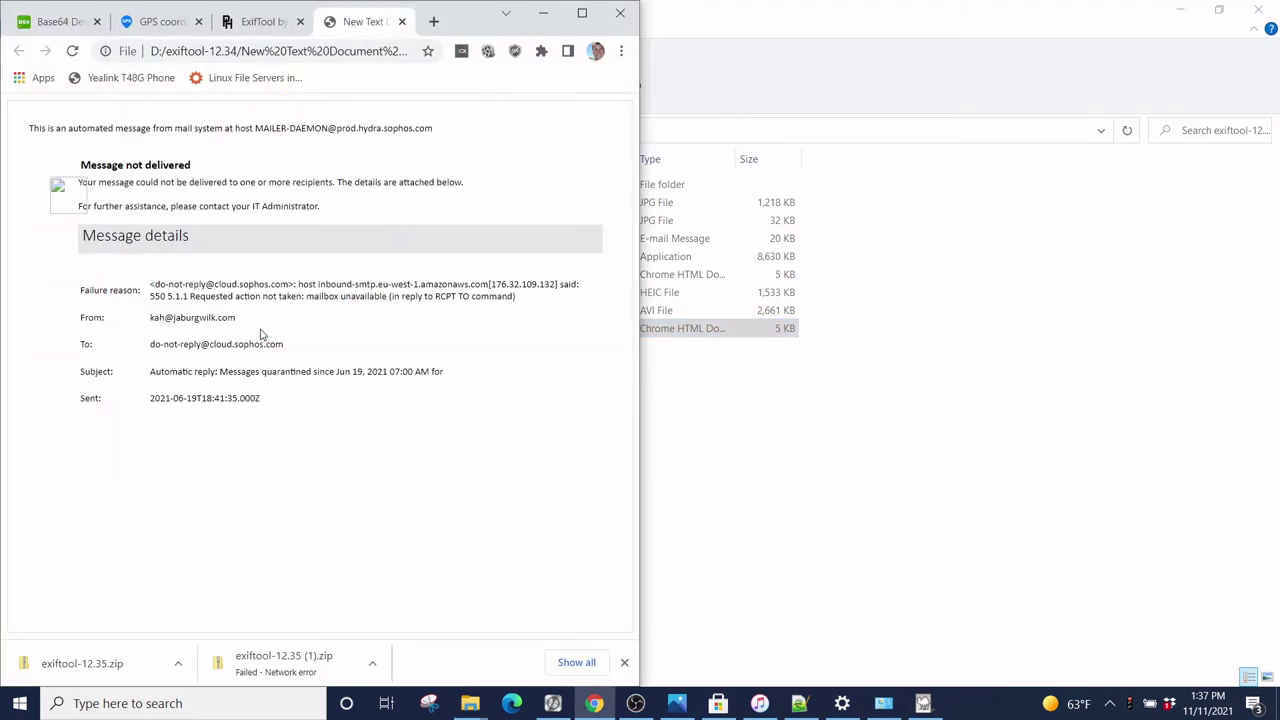
{"action": "left_click", "coordinate": [582, 13]}
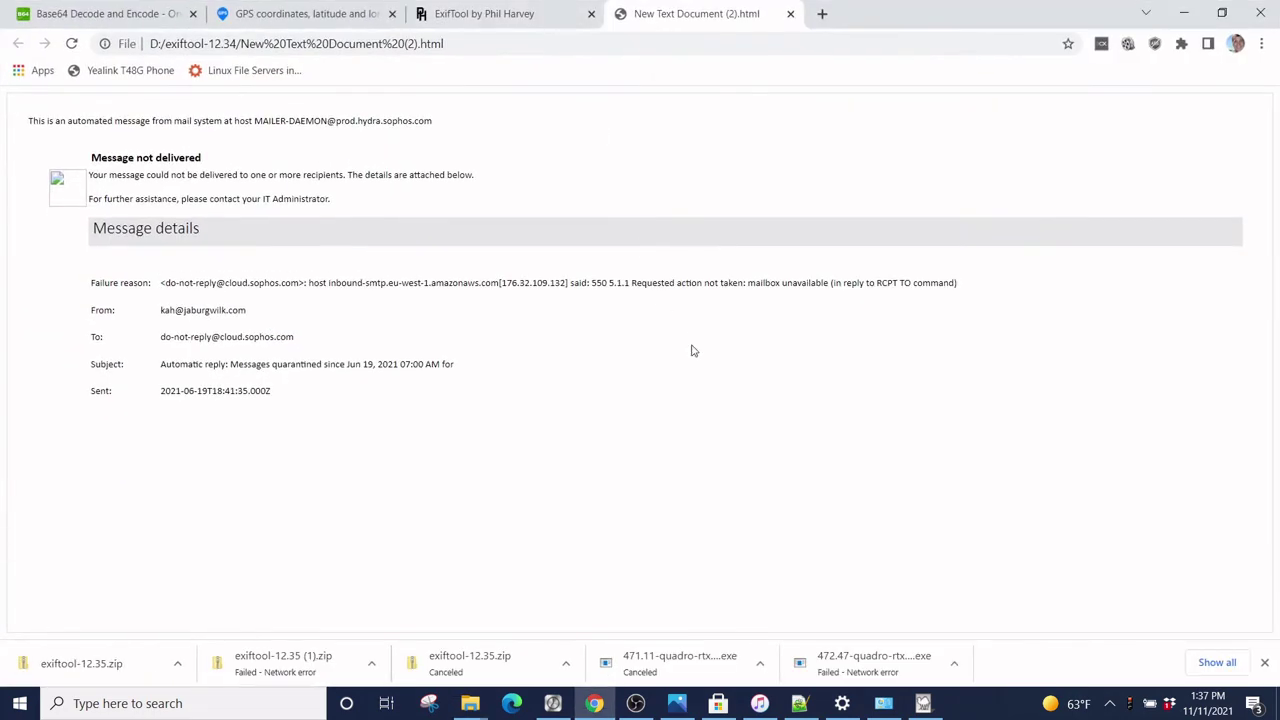